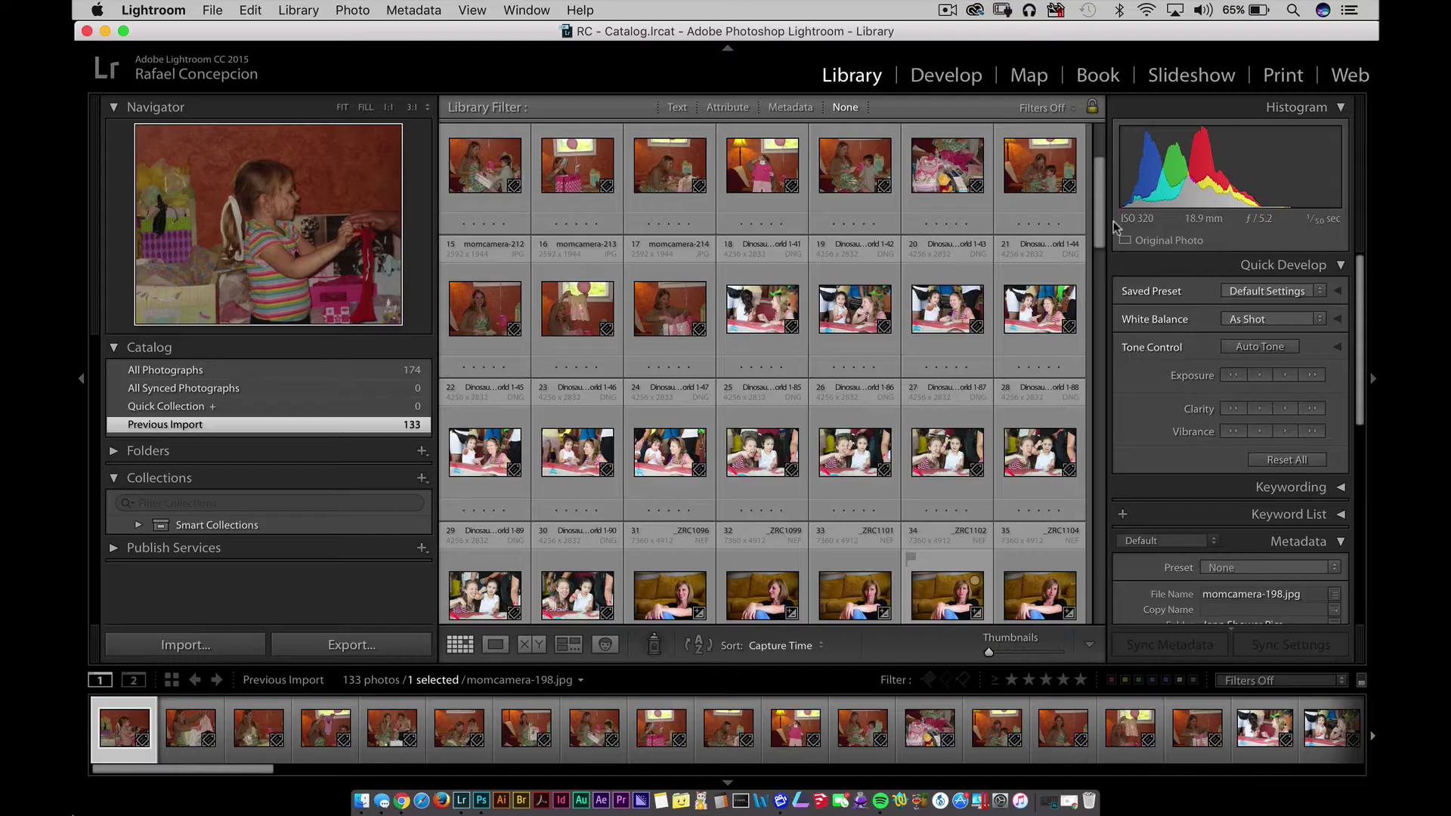
# Preview the portrait, yellow-room and Sabine5YearBday-497 ride photos full size from the grid.
pyautogui.moveTo(1100, 198); pyautogui.dragTo(1109, 482)
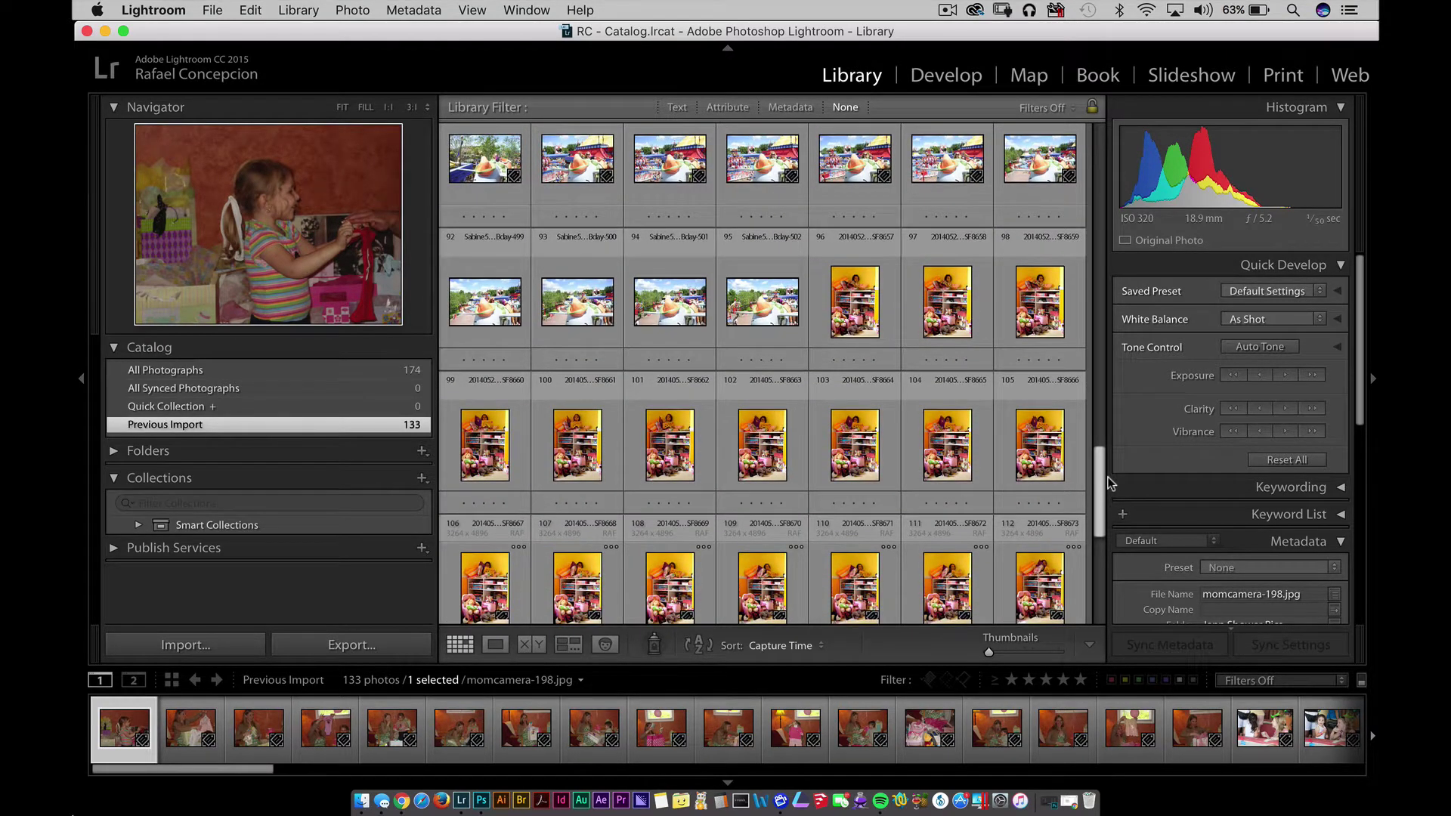
pyautogui.moveTo(1109, 483); pyautogui.dragTo(1111, 550)
pyautogui.doubleClick(858, 420)
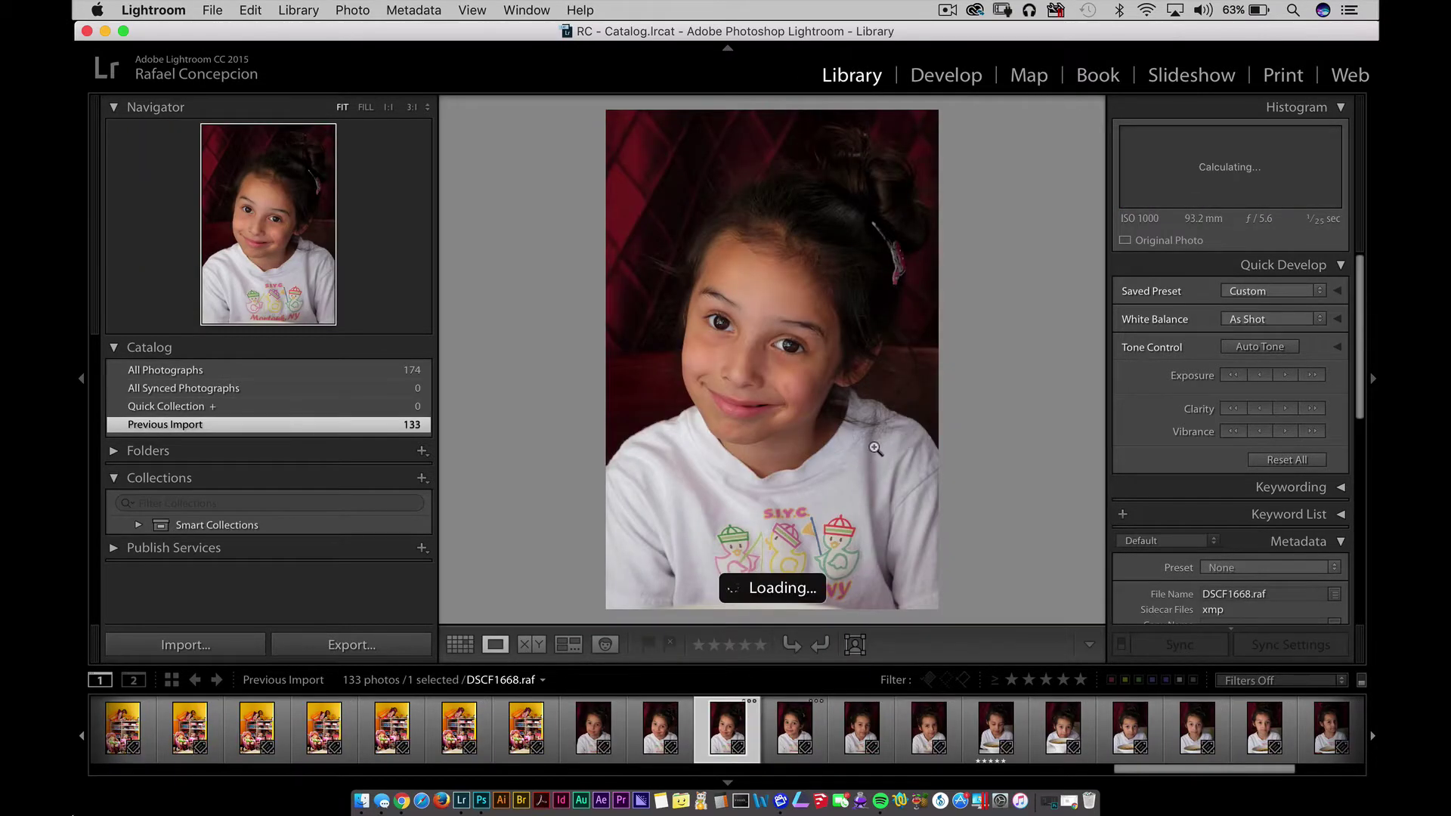
pyautogui.doubleClick(875, 448)
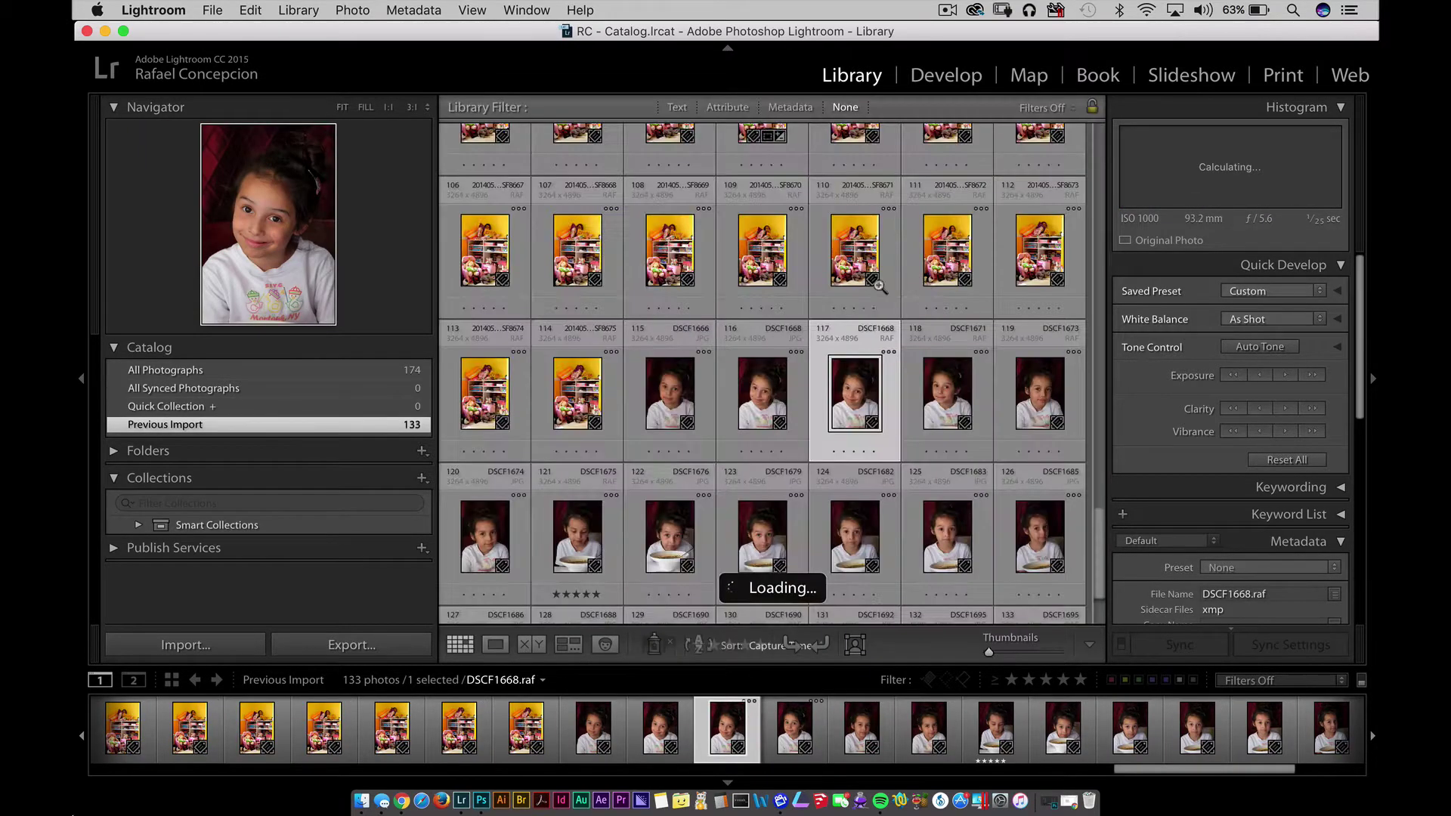
pyautogui.doubleClick(910, 470)
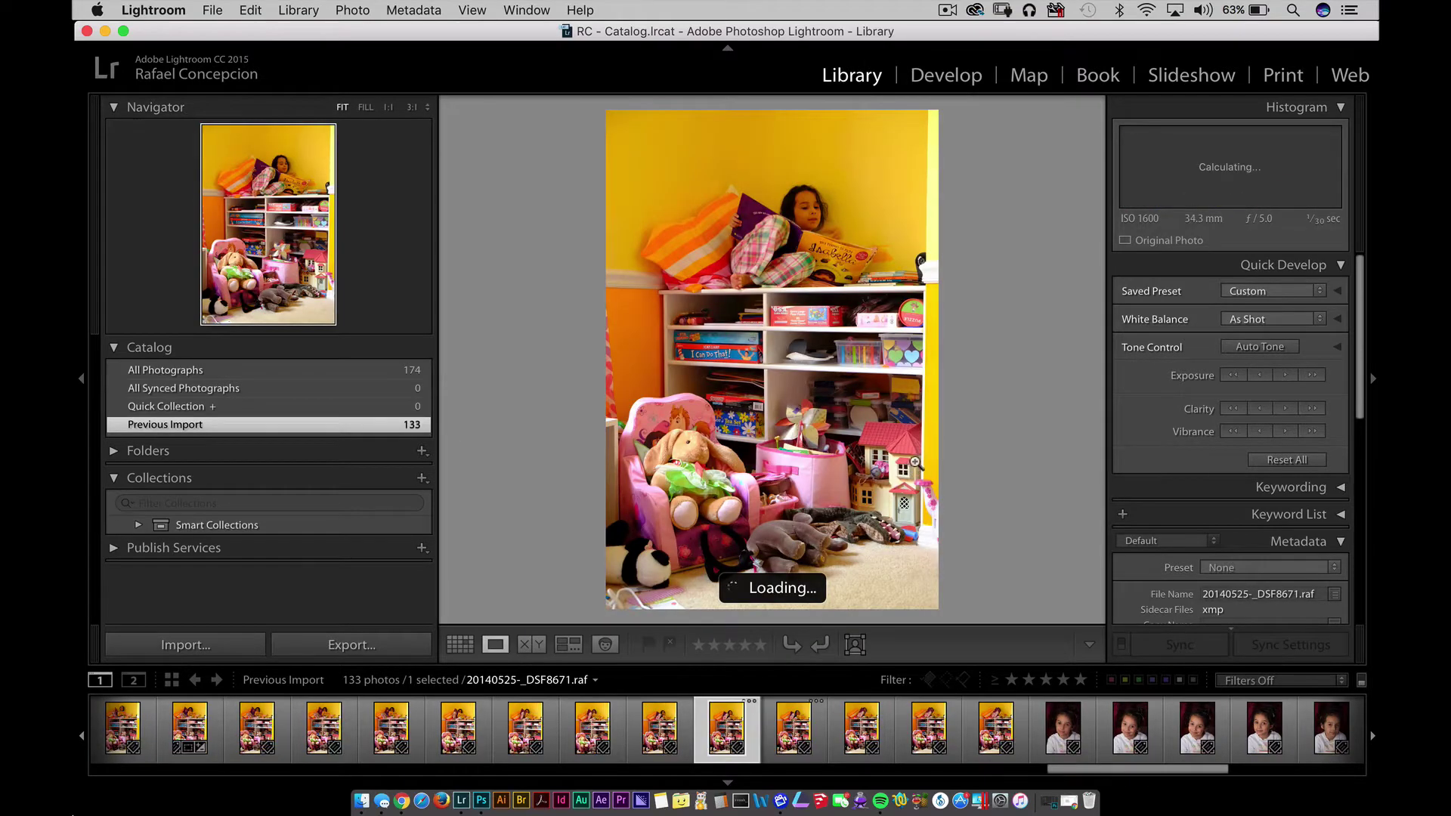
pyautogui.doubleClick(911, 470)
pyautogui.scroll(3, 1100, 440)
pyautogui.scroll(3, 1099, 440)
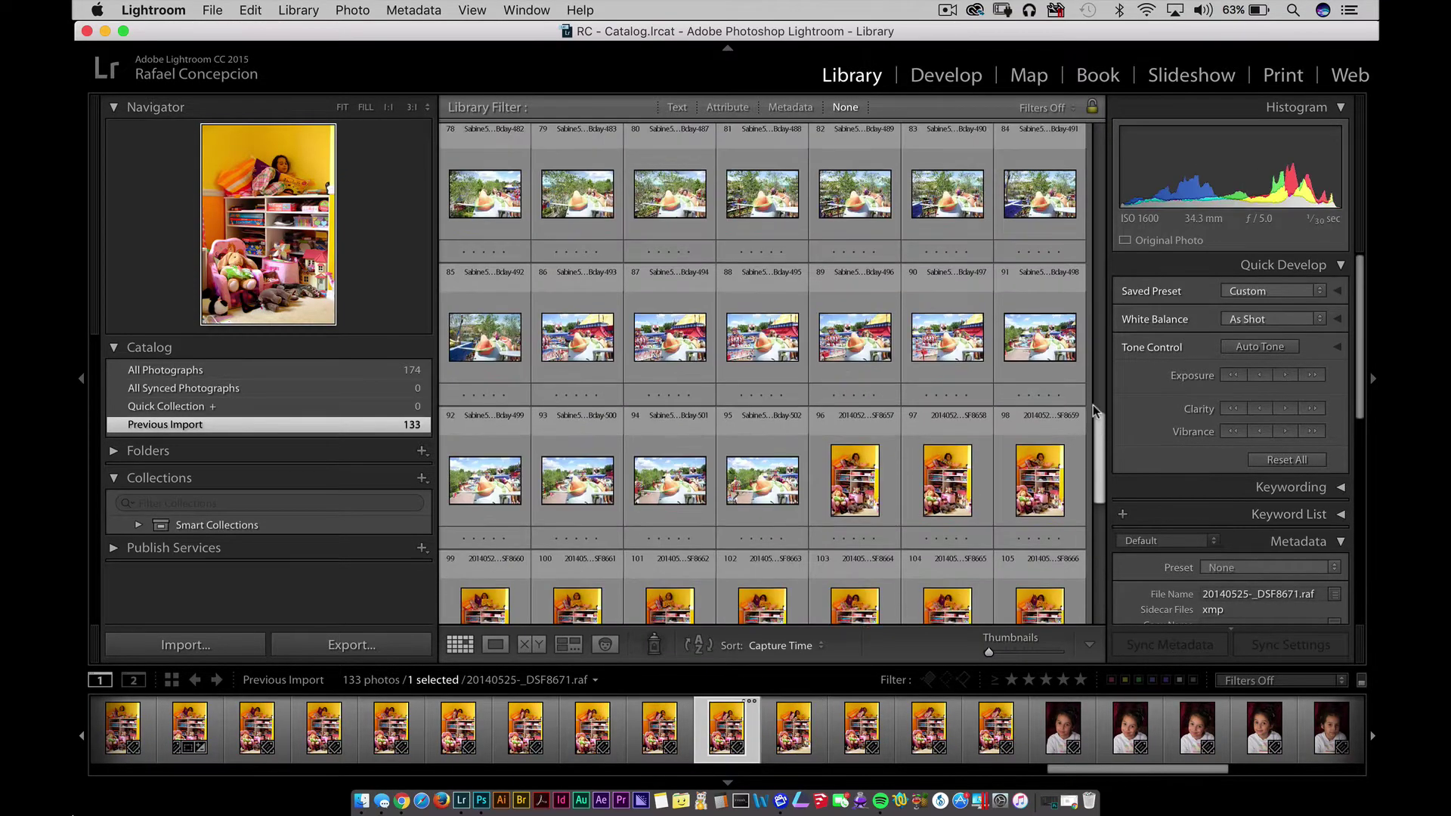
pyautogui.doubleClick(952, 393)
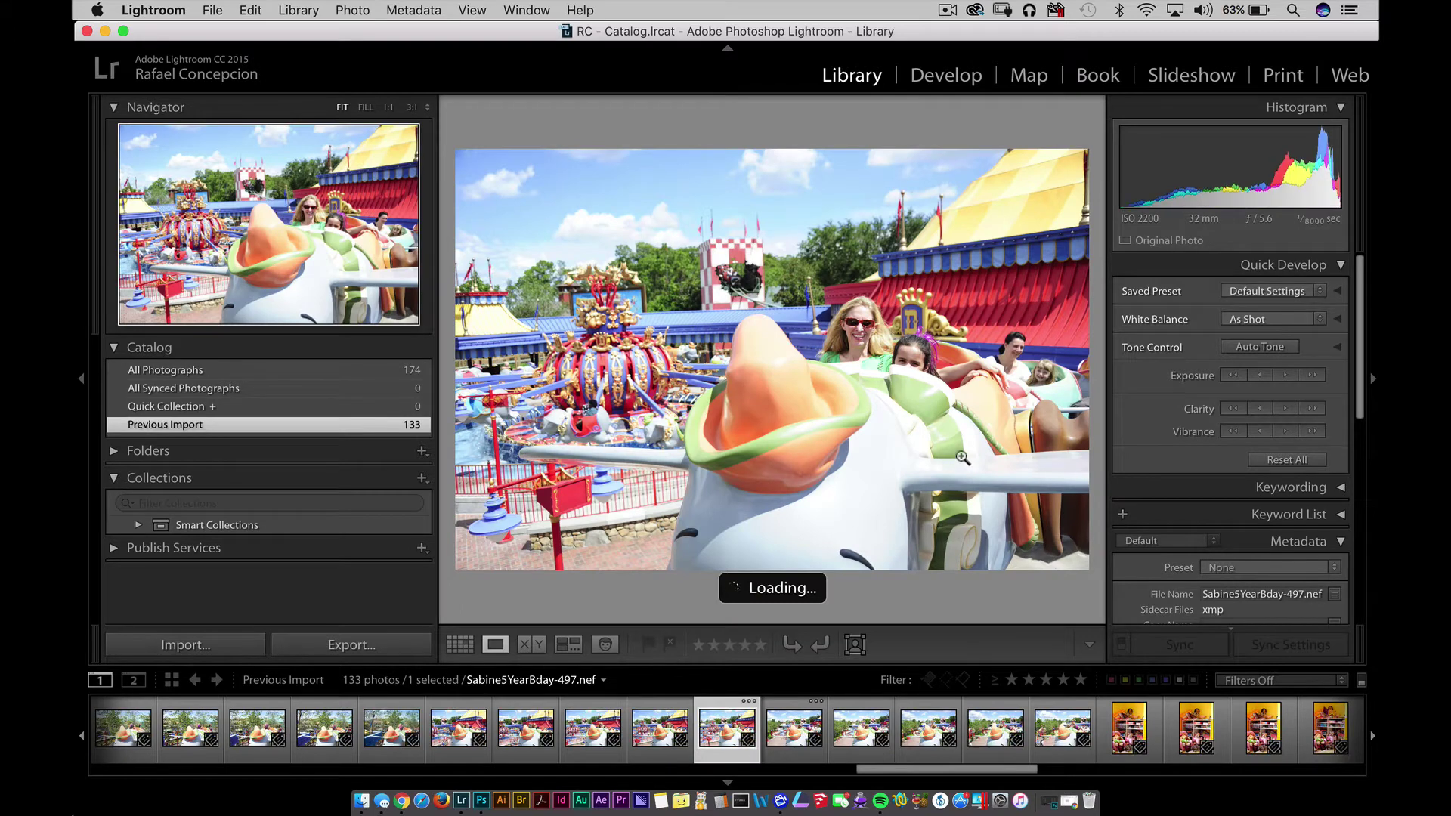
pyautogui.doubleClick(945, 384)
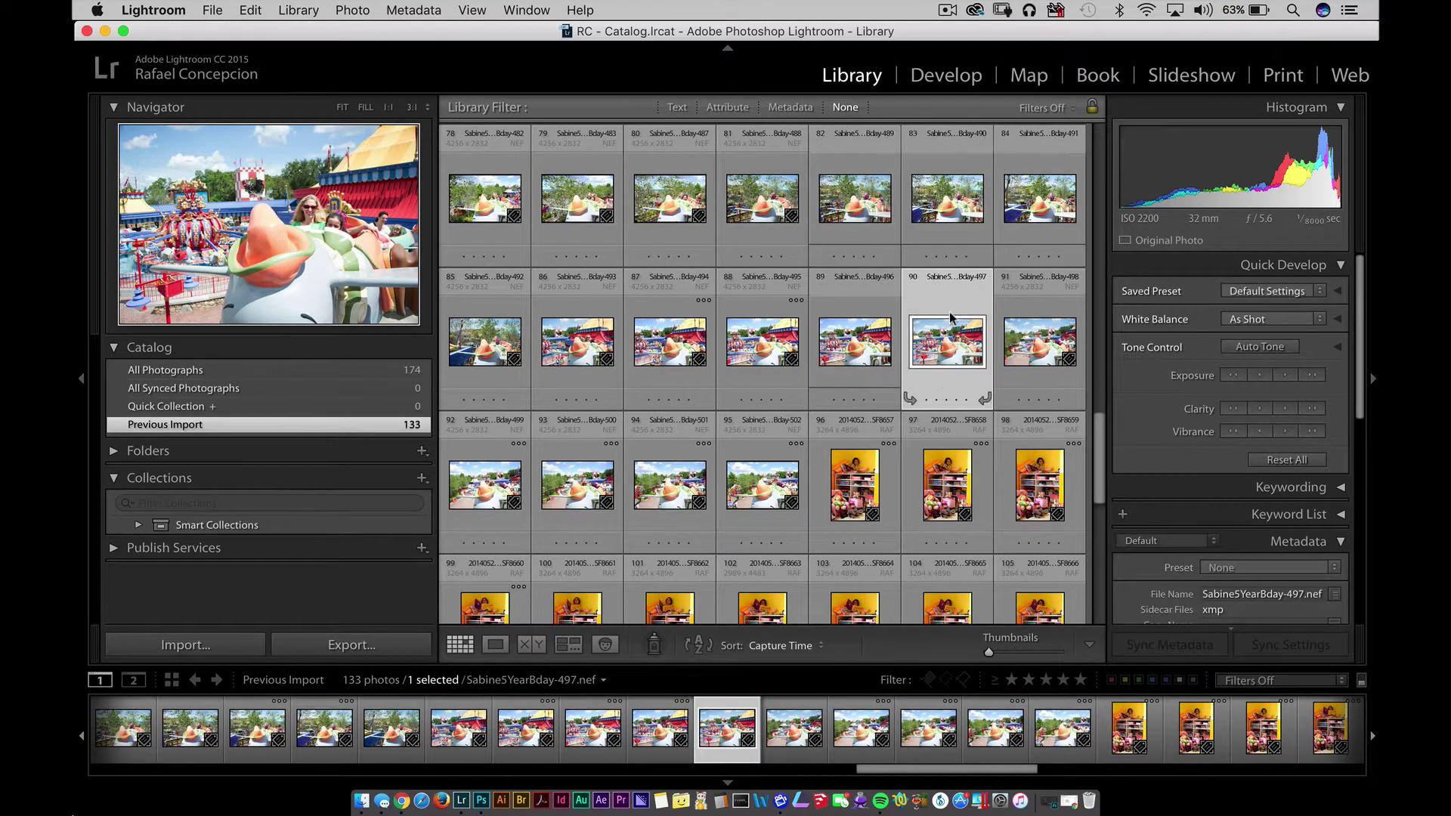
# Go to the ride photo's folder, browse the Sabine folders through Sabine-Reading-Shelf, and collapse Folders.
pyautogui.rightClick(942, 354)
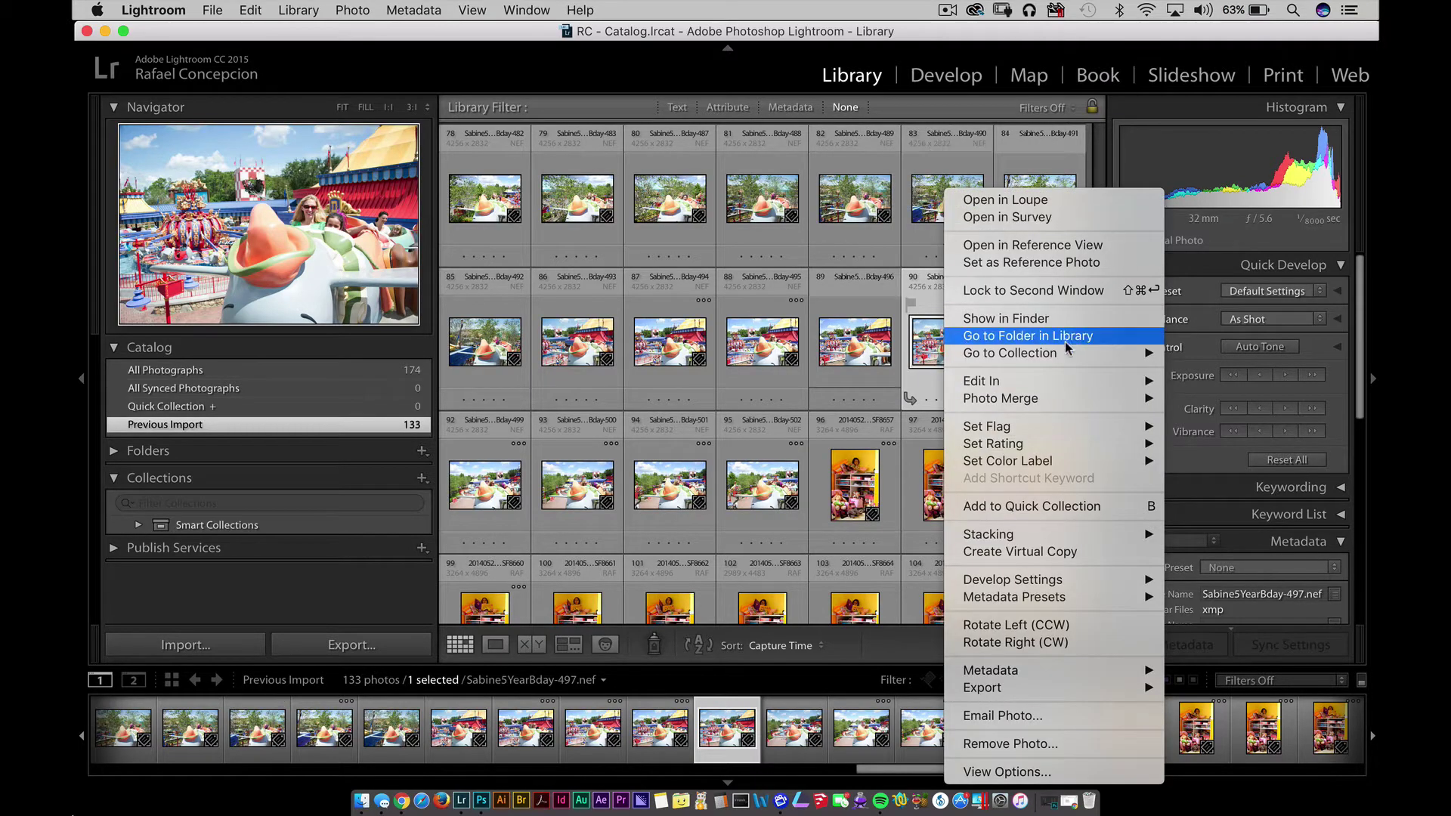
pyautogui.click(1028, 336)
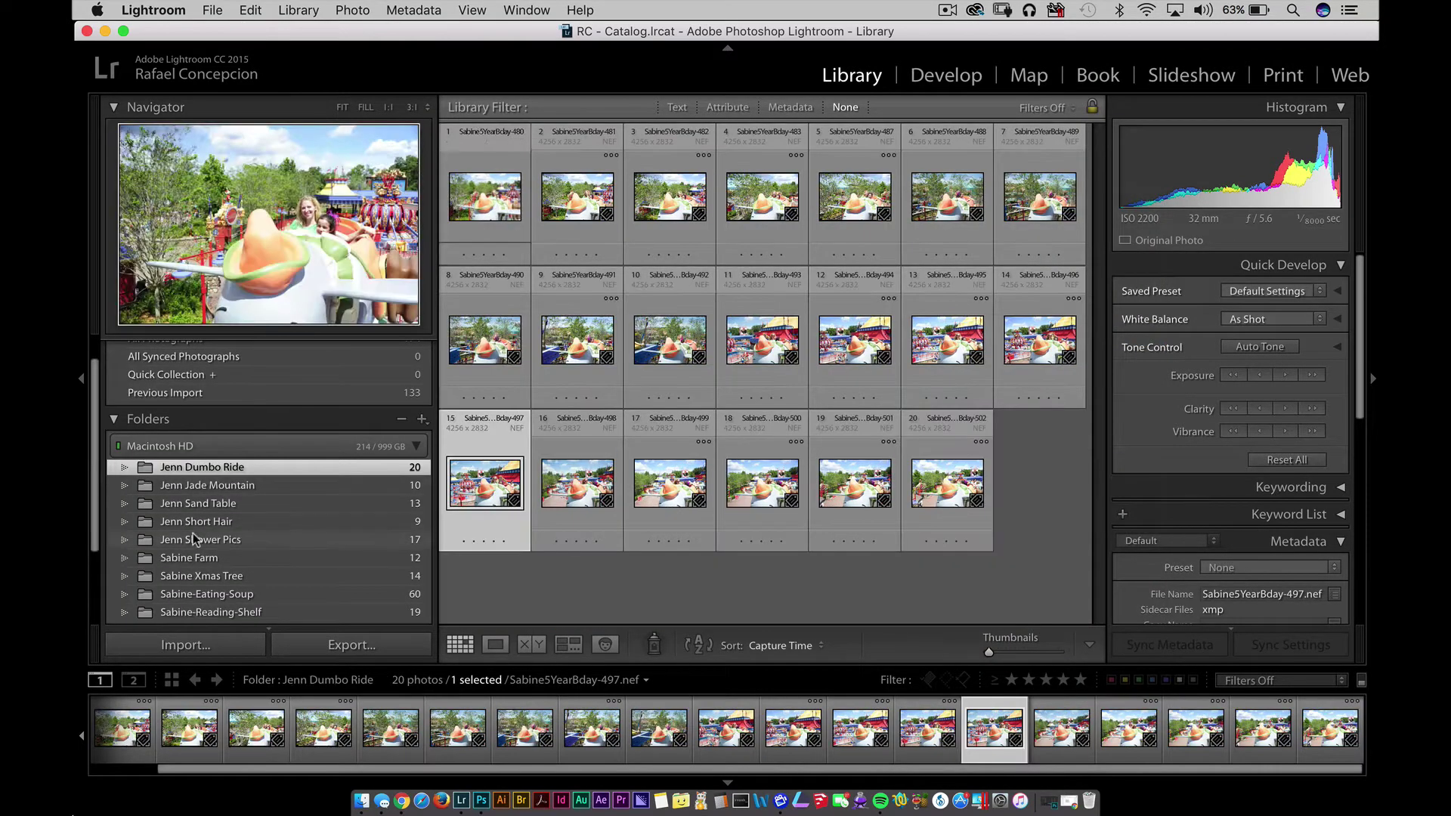
pyautogui.click(211, 559)
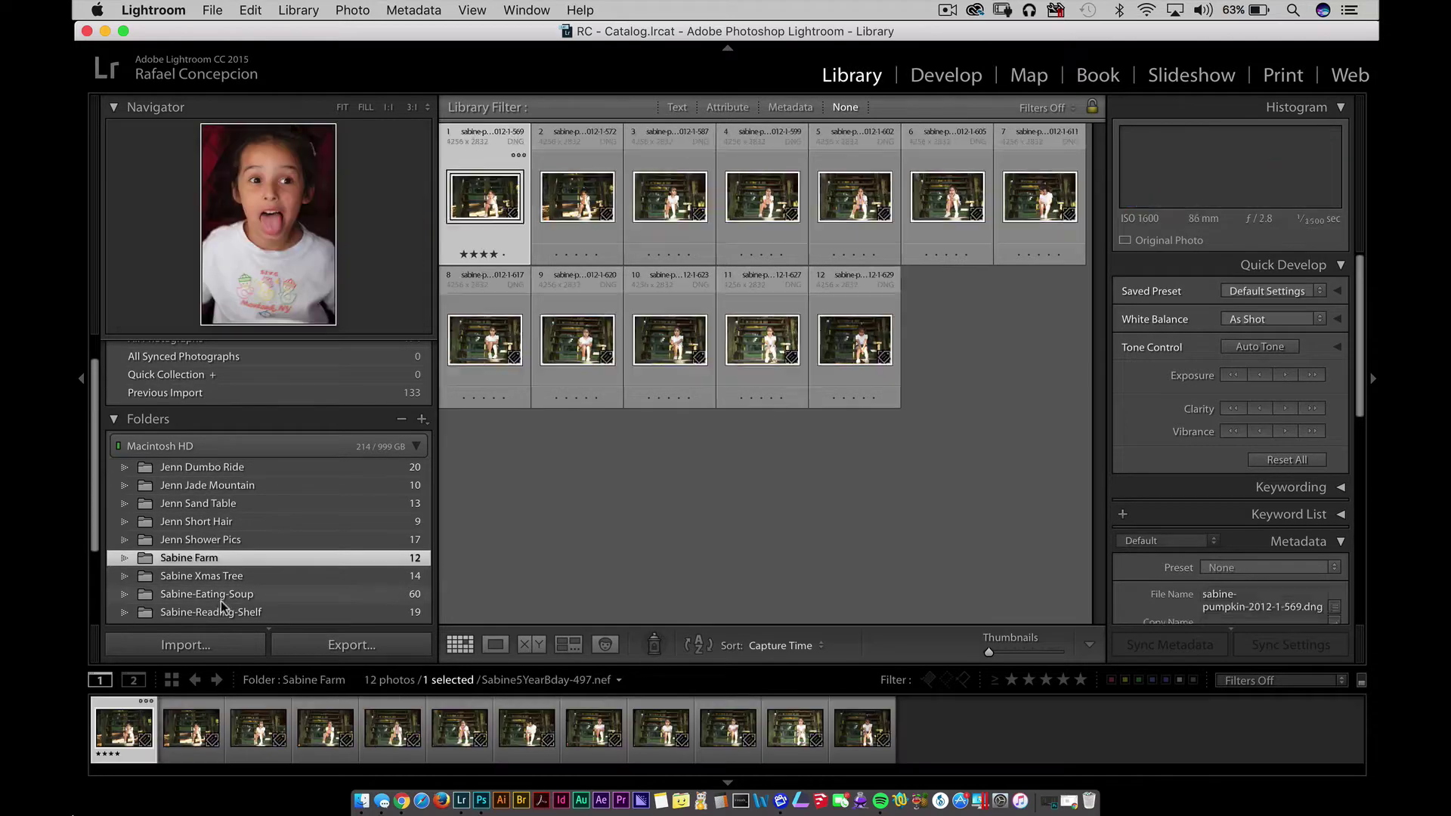
pyautogui.click(212, 576)
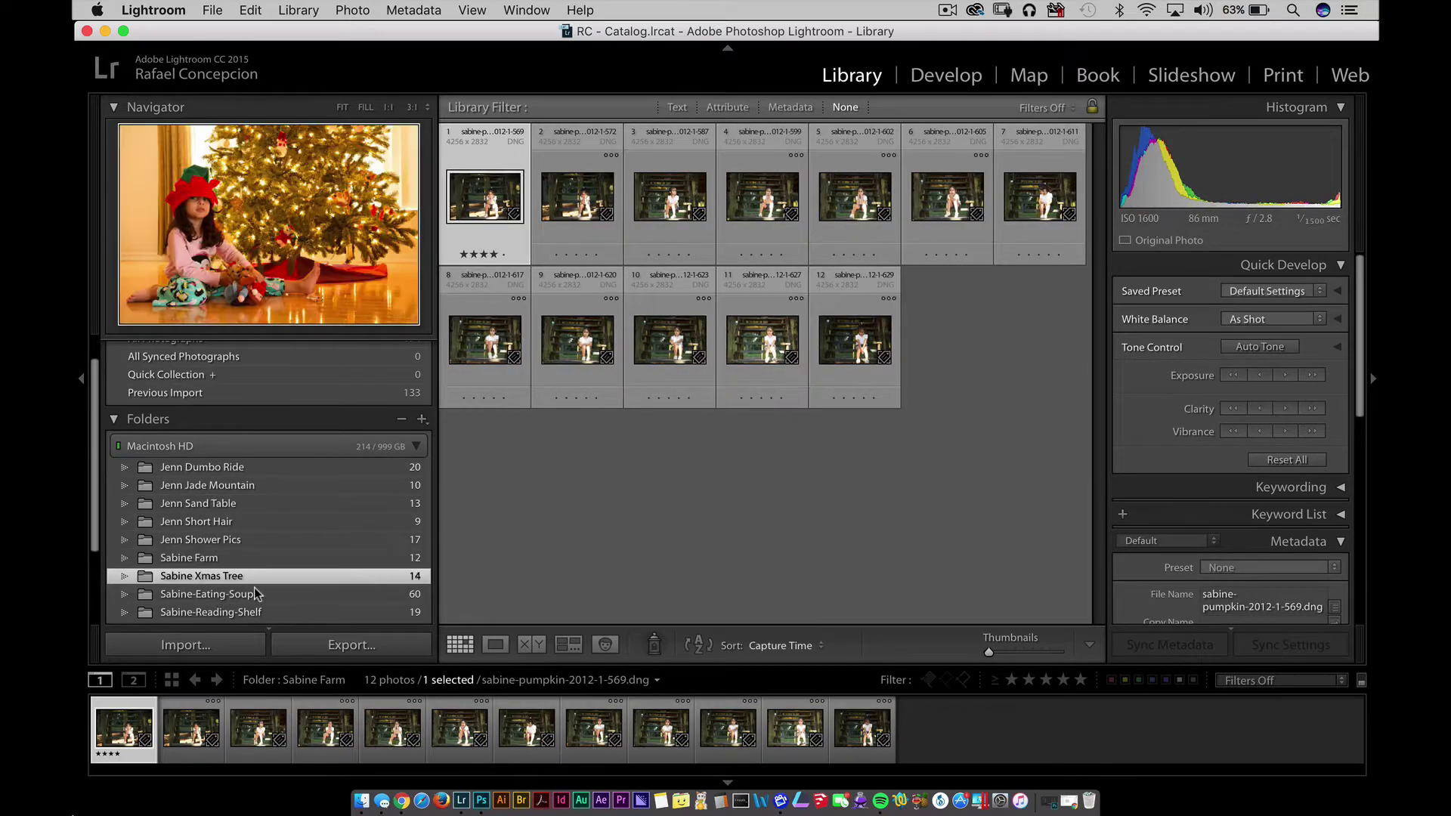
pyautogui.doubleClick(690, 350)
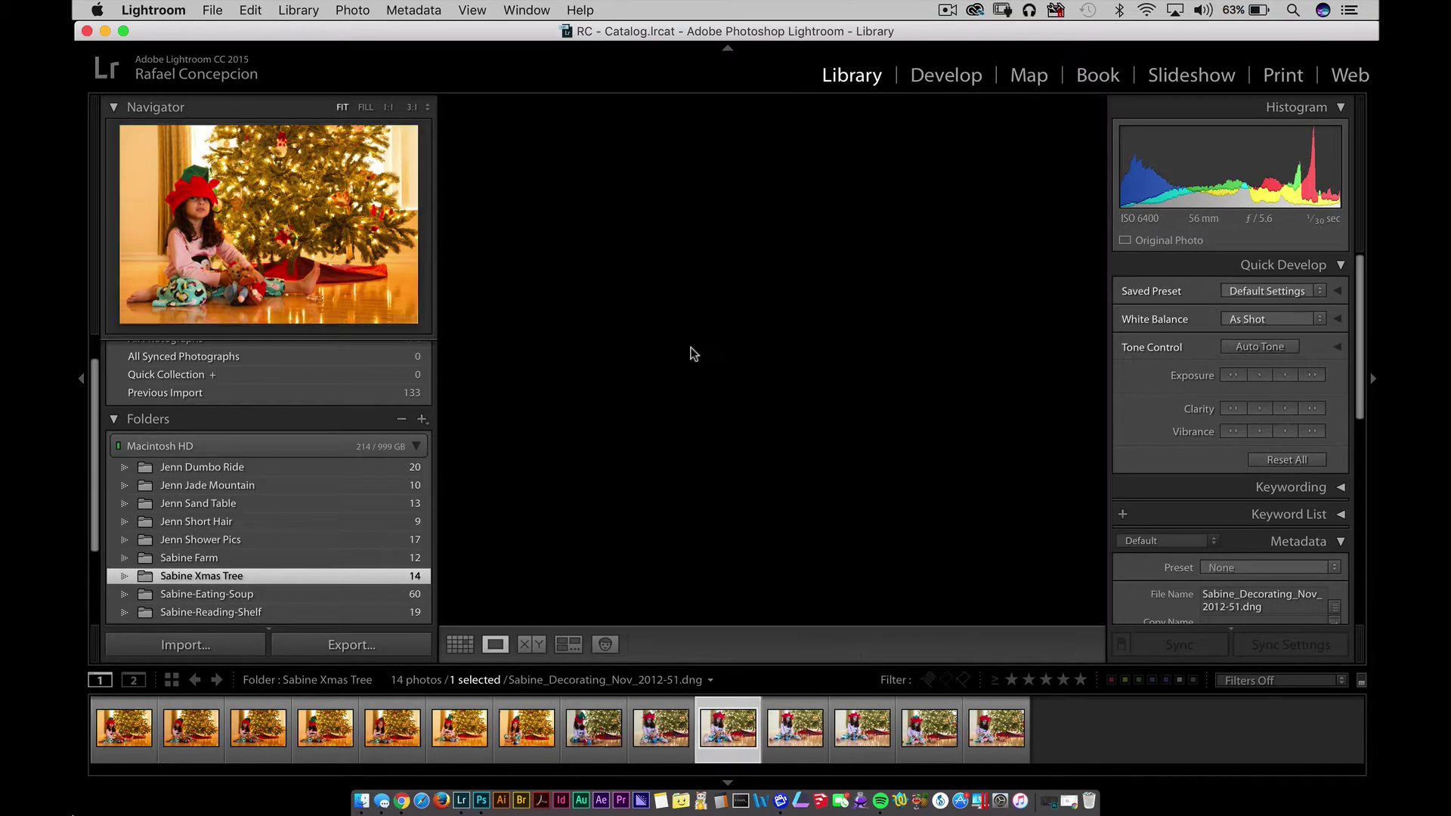
pyautogui.press('g')
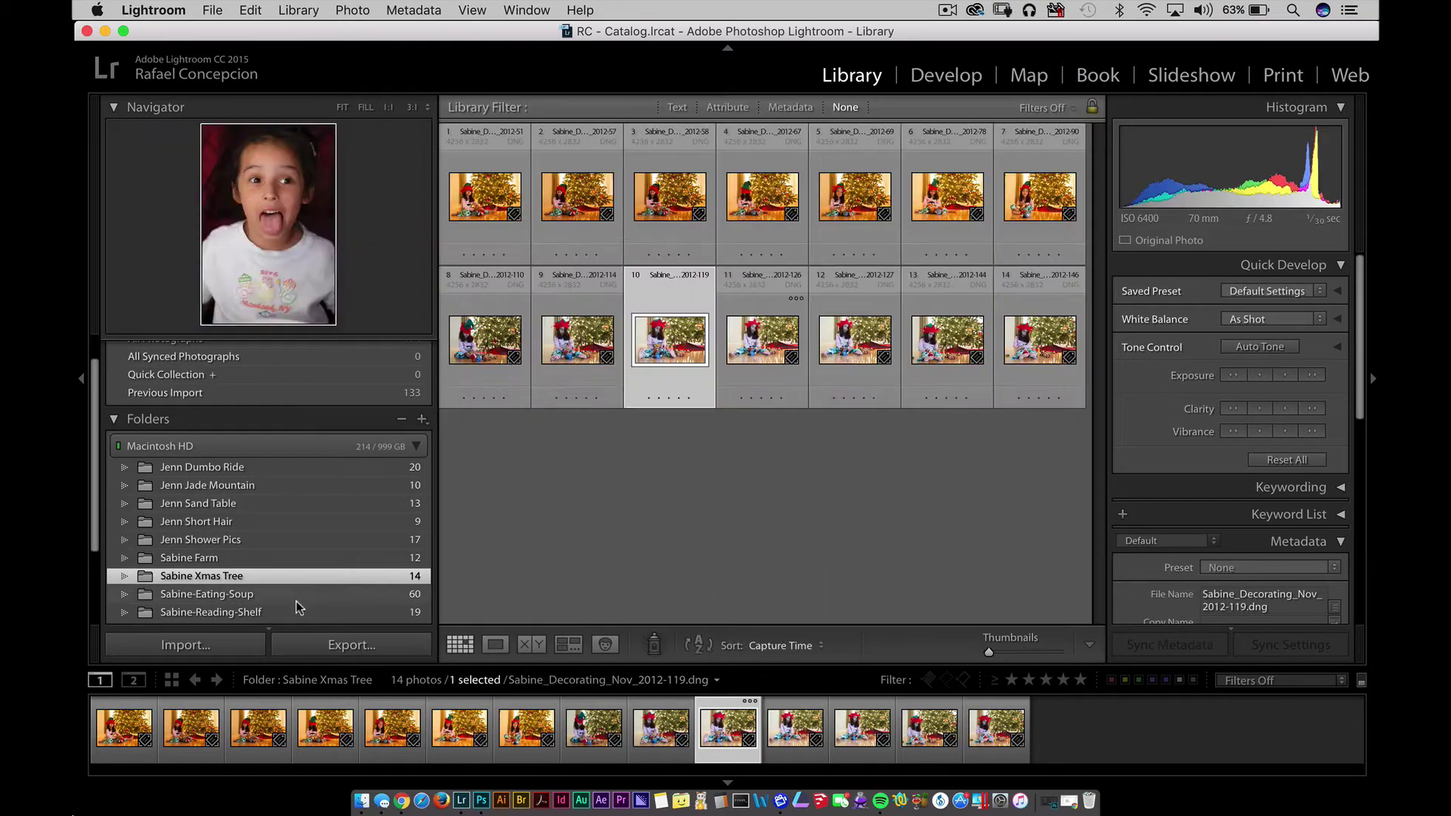
pyautogui.click(294, 596)
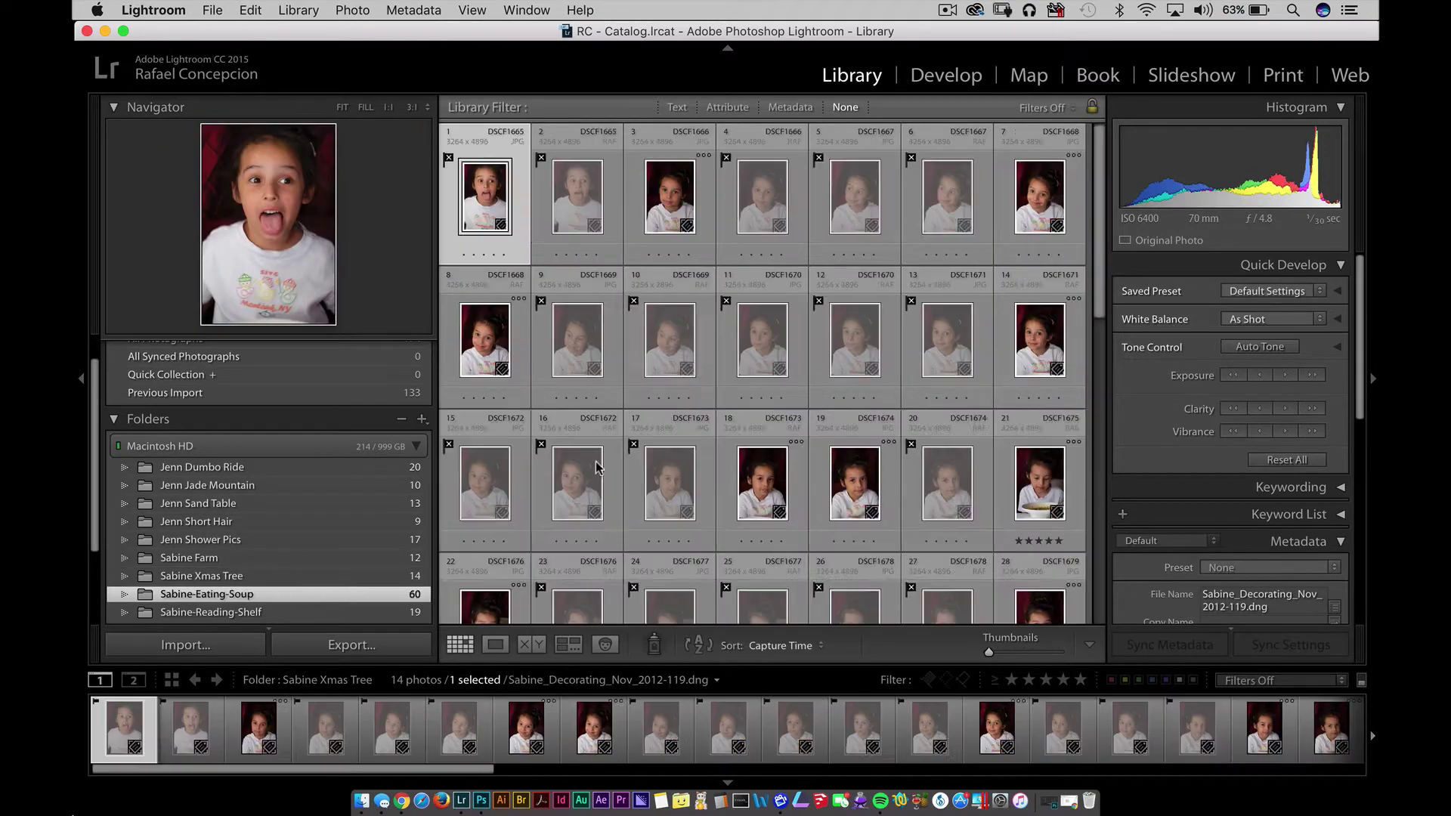
pyautogui.click(280, 612)
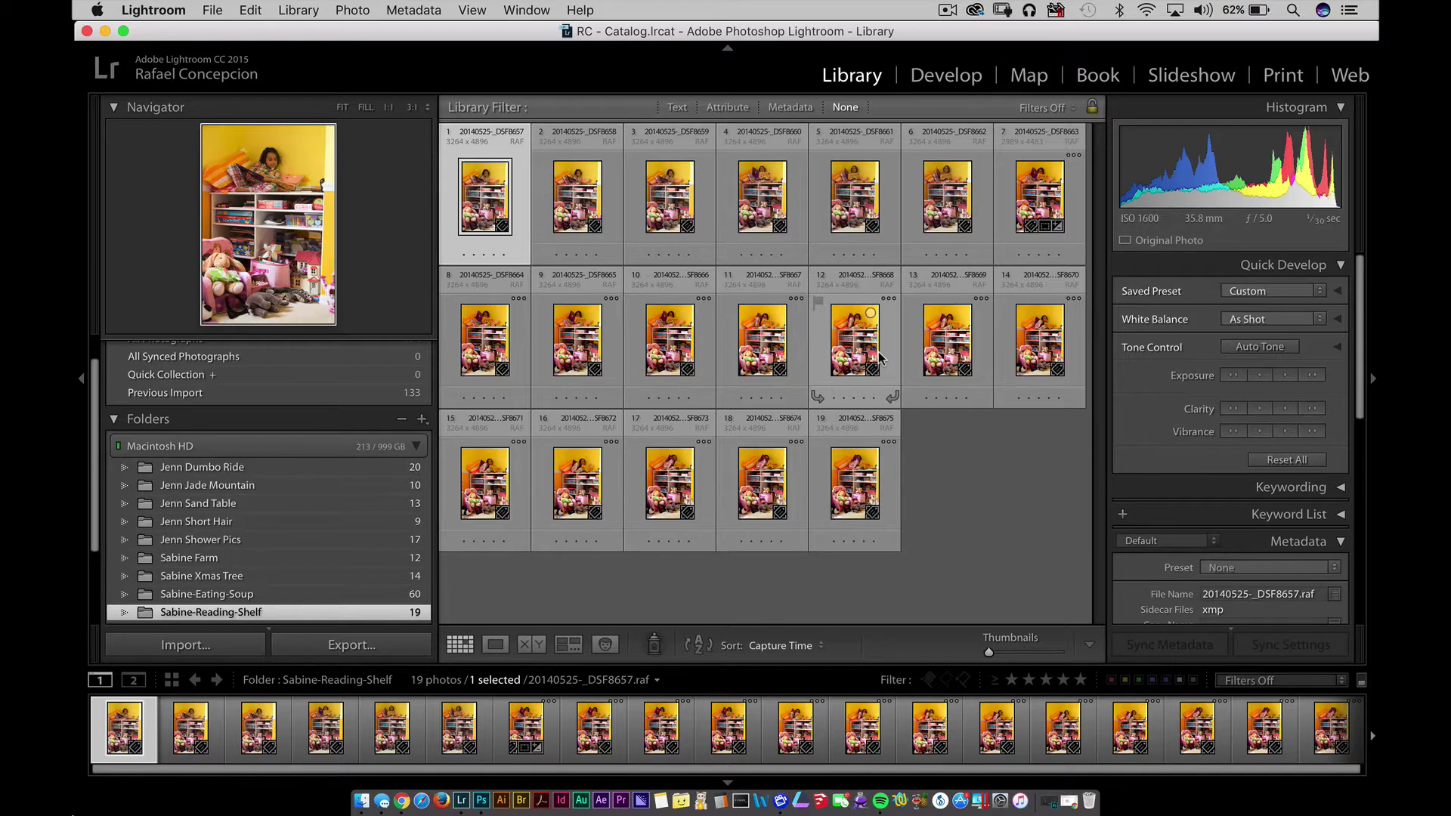
pyautogui.click(287, 420)
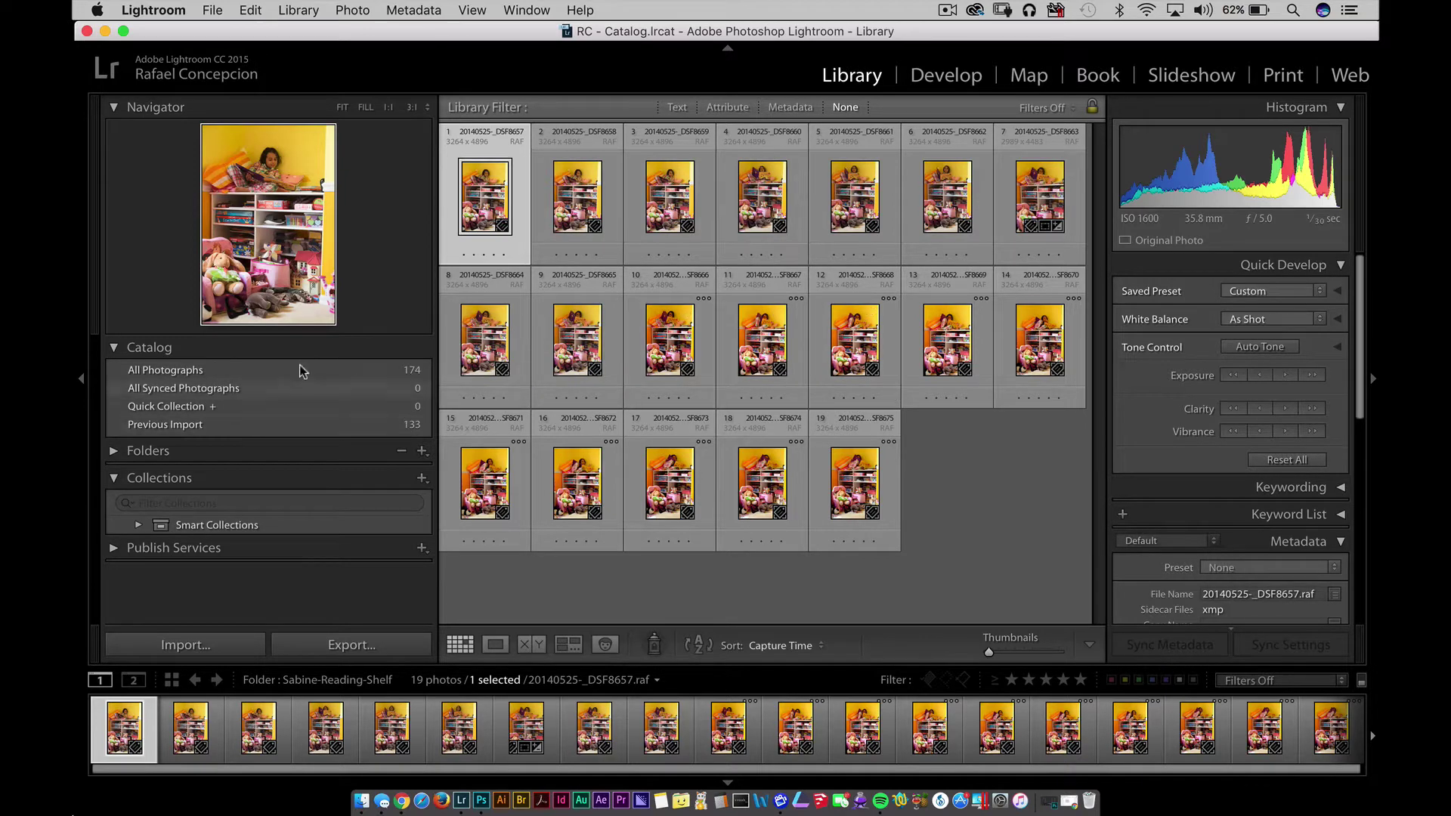
# From All Photographs, create a new collection named 'Best of Sabine'.
pyautogui.click(263, 370)
pyautogui.click(422, 478)
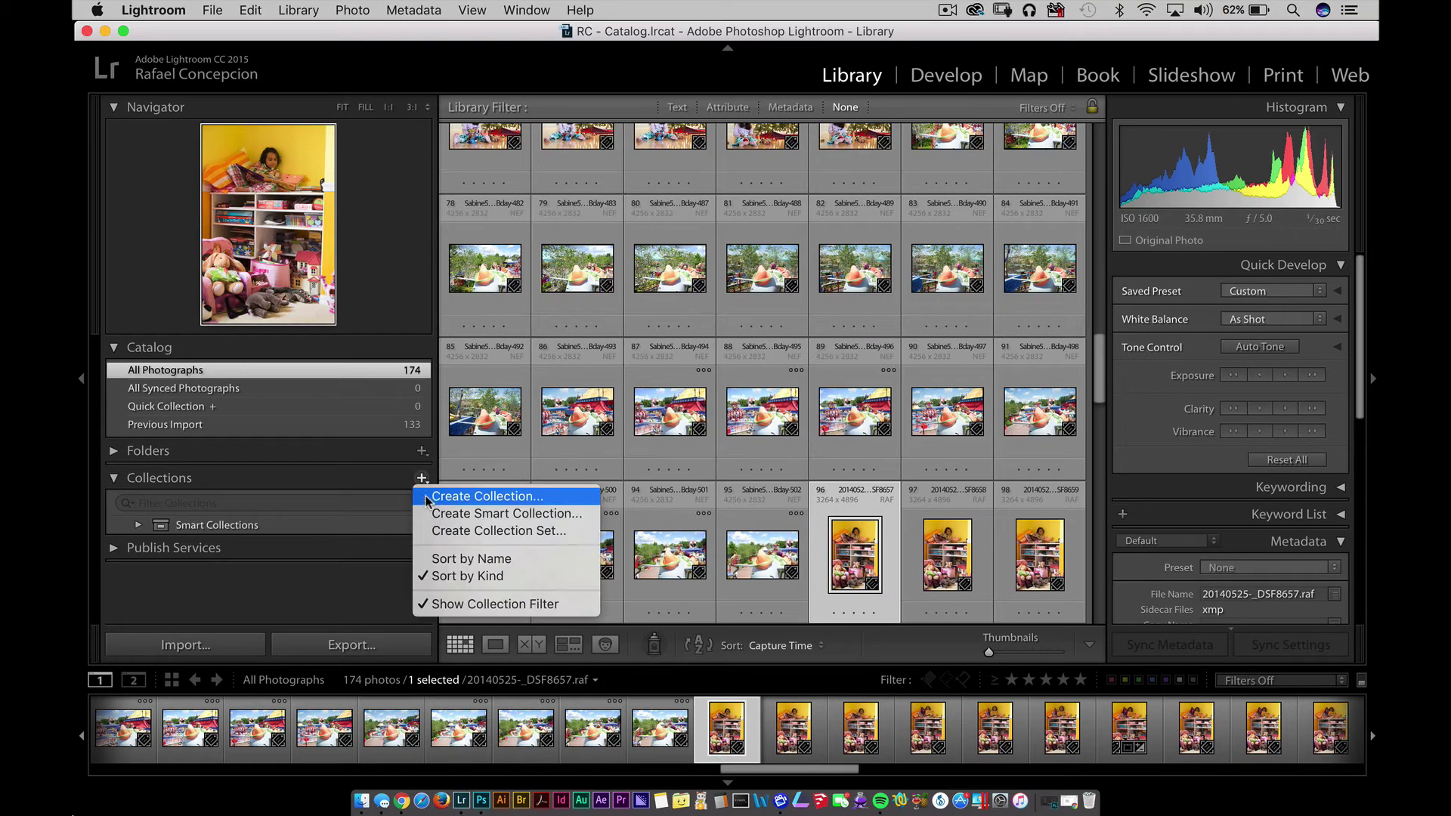
pyautogui.click(490, 500)
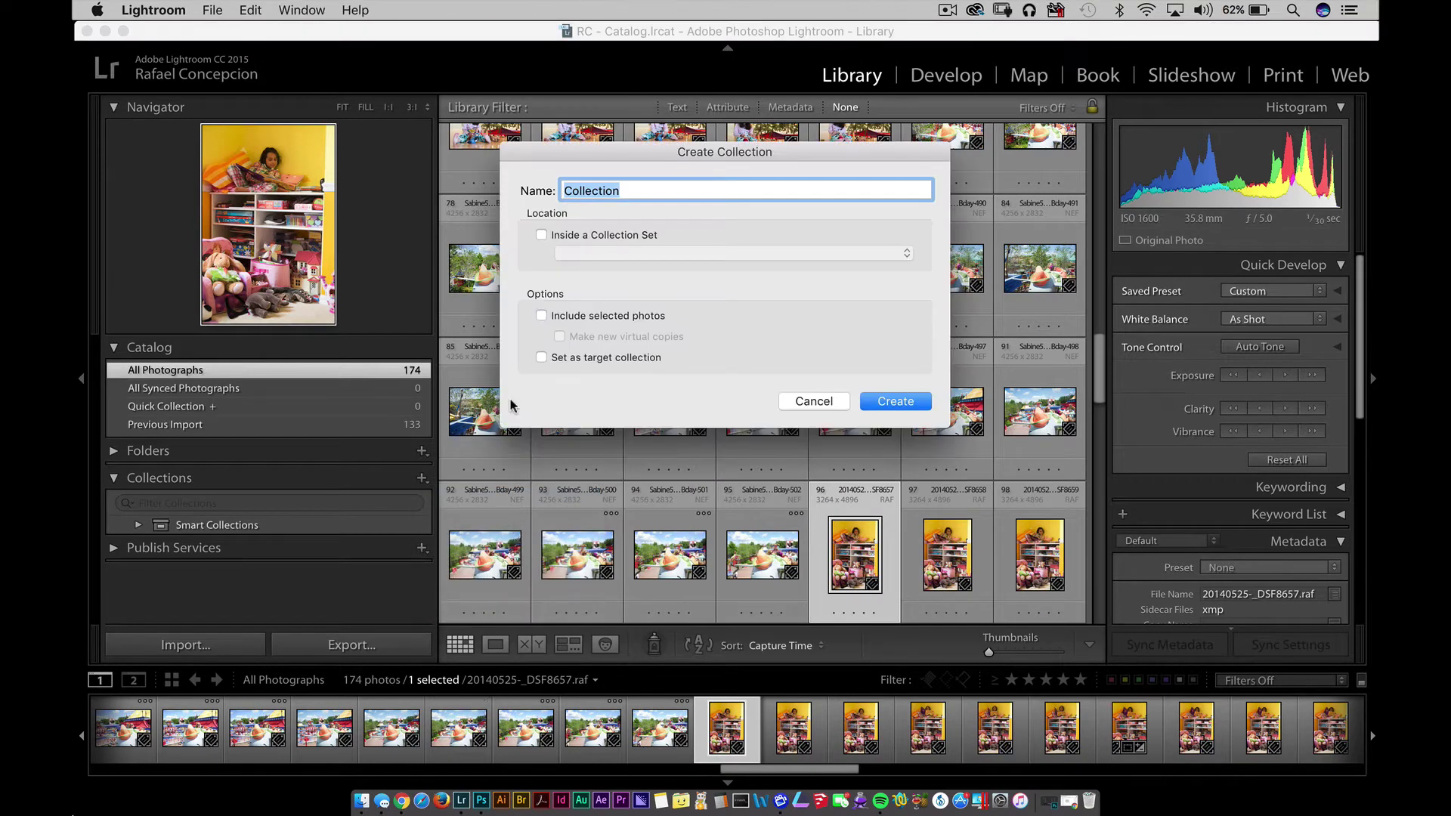
pyautogui.write('BEST OF S')
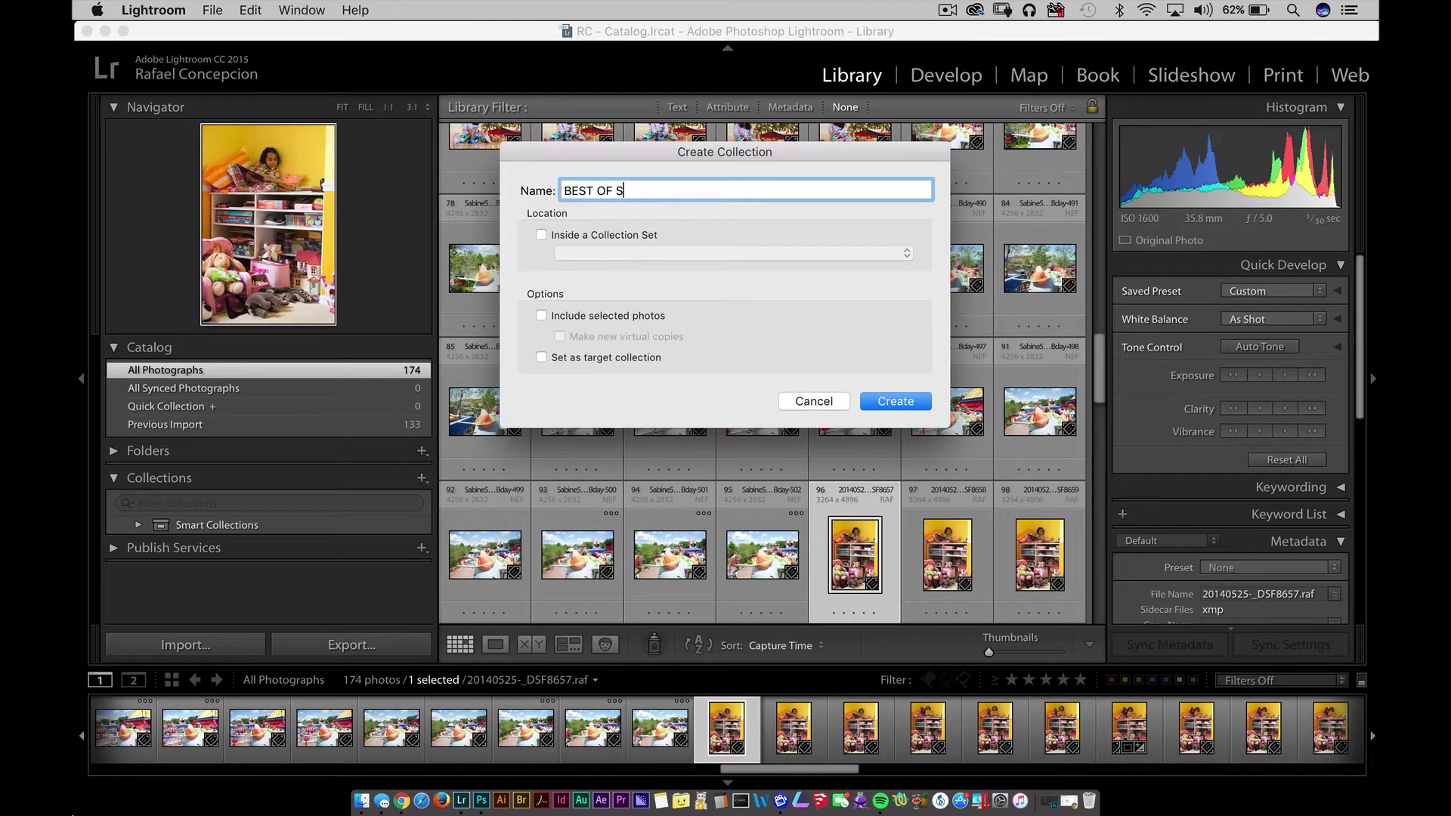
pyautogui.write('E')
pyautogui.press('BackSpace')
pyautogui.press('BackSpace')
pyautogui.write('Best of Sab')
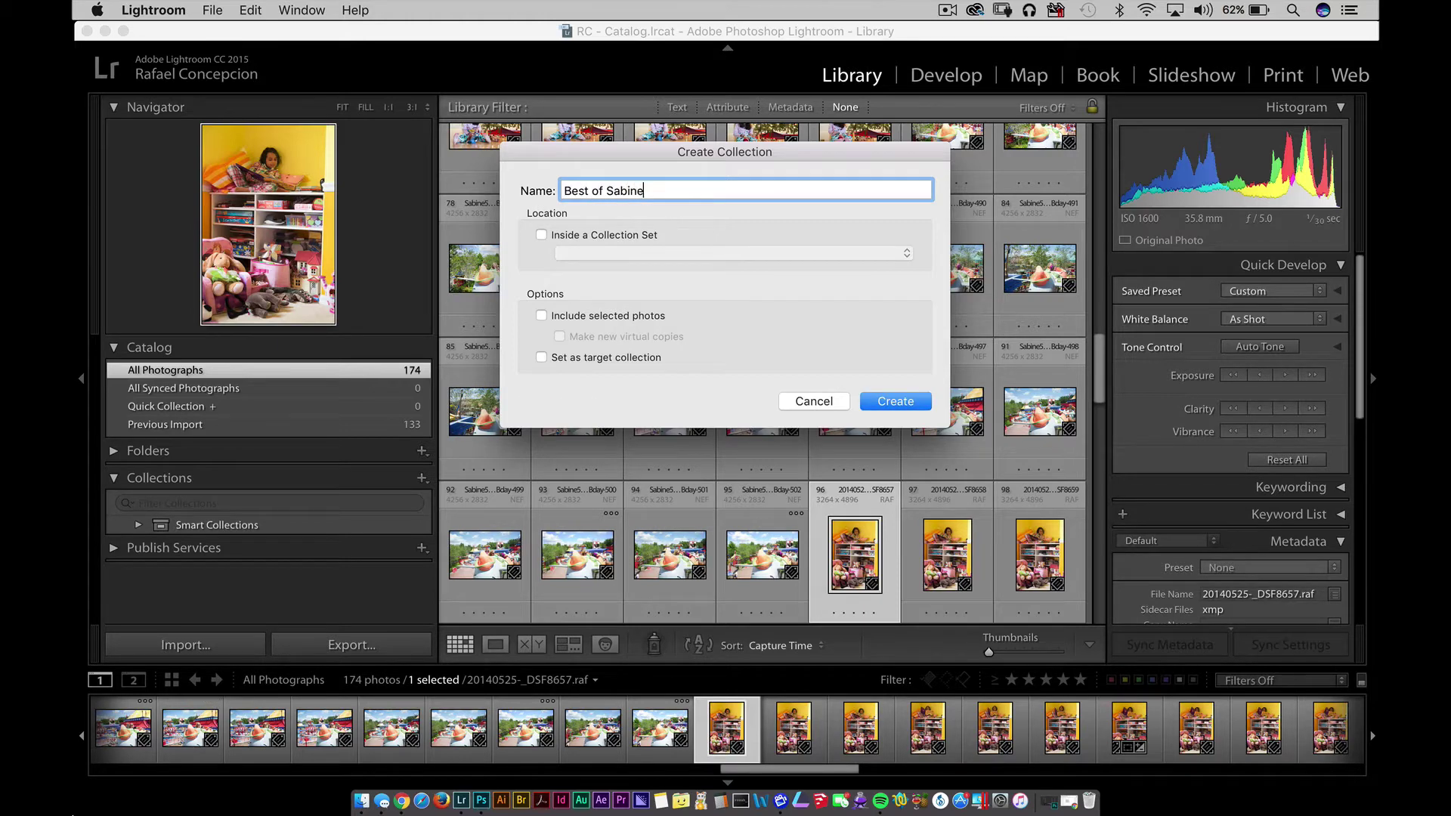
pyautogui.write('ine')
pyautogui.press('Return')
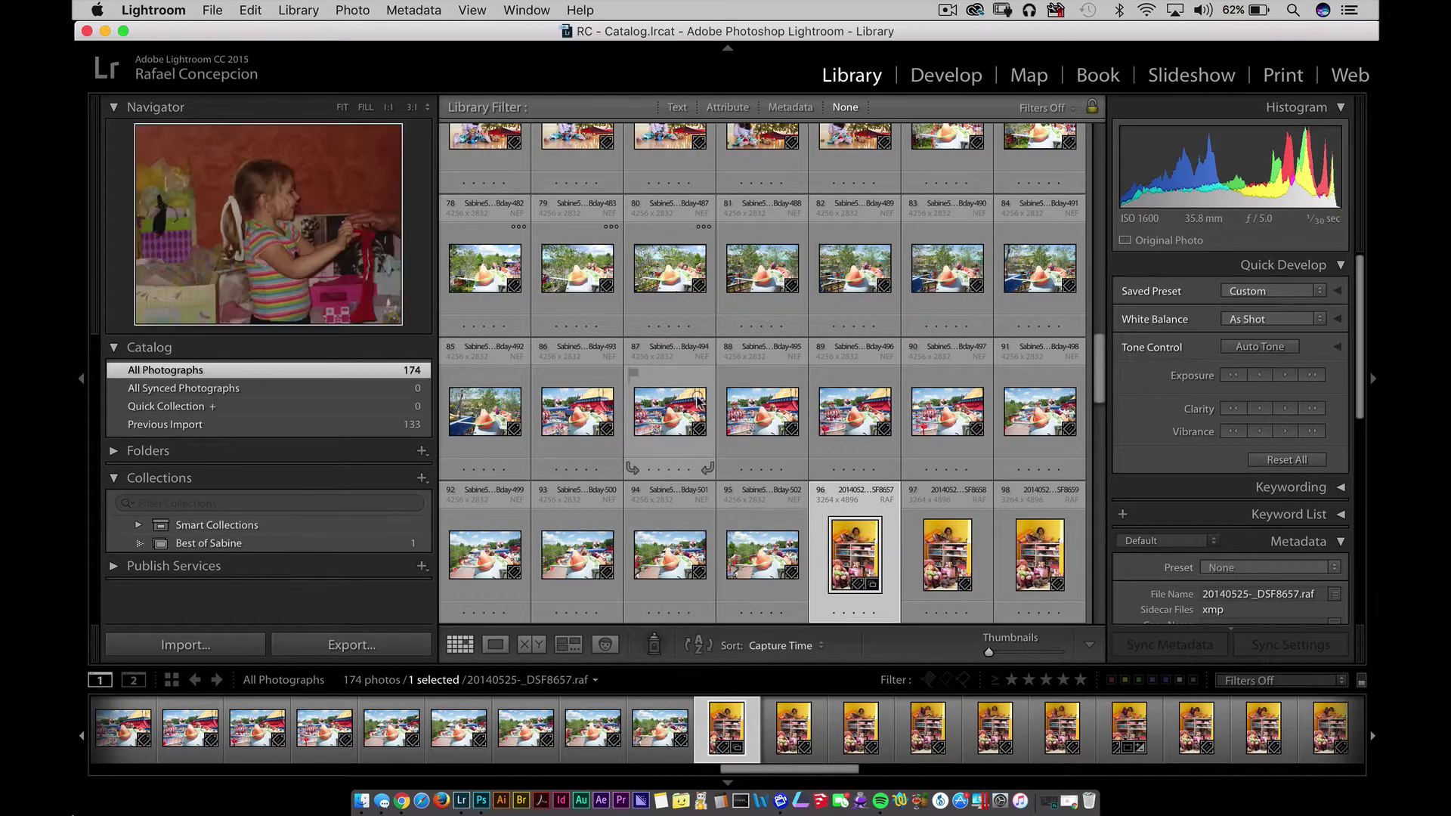
# Add photos 80, 54 and 75 to the Best of Sabine collection.
pyautogui.moveTo(669, 279); pyautogui.dragTo(249, 544)
pyautogui.scroll(10, 834, 387)
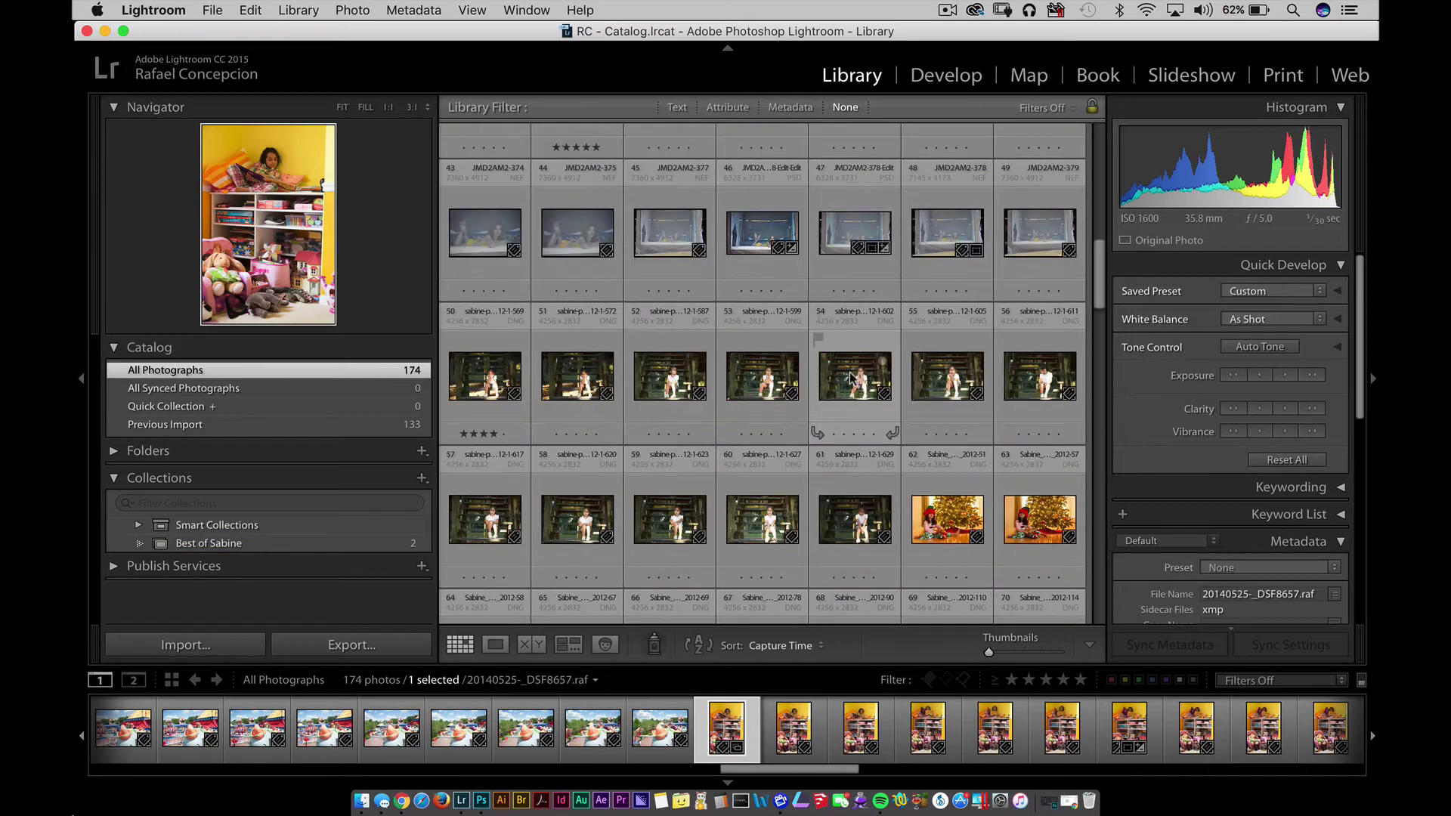
pyautogui.moveTo(834, 387); pyautogui.dragTo(249, 544)
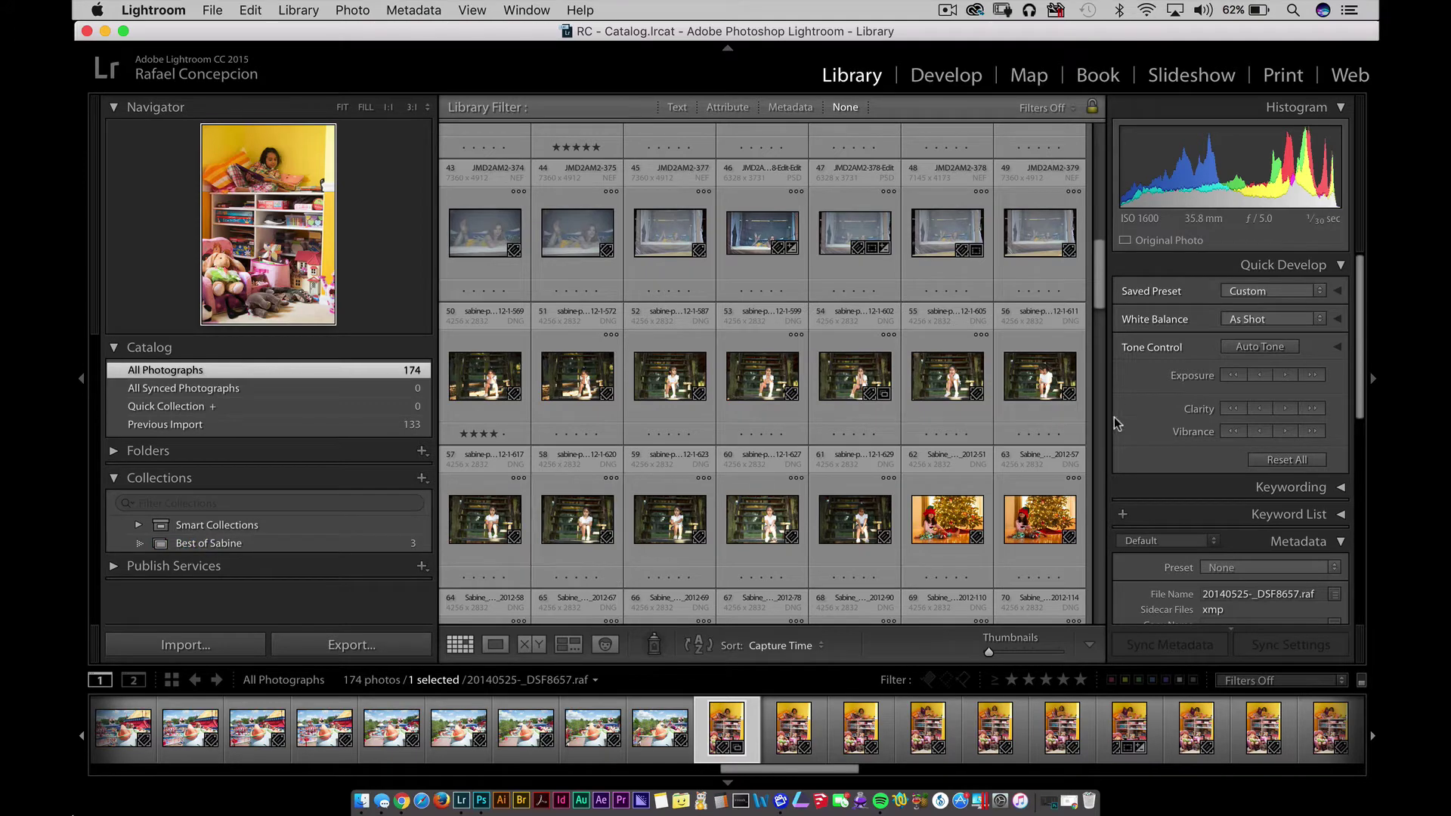
pyautogui.moveTo(1100, 275); pyautogui.dragTo(1104, 347)
pyautogui.moveTo(841, 305); pyautogui.dragTo(287, 538)
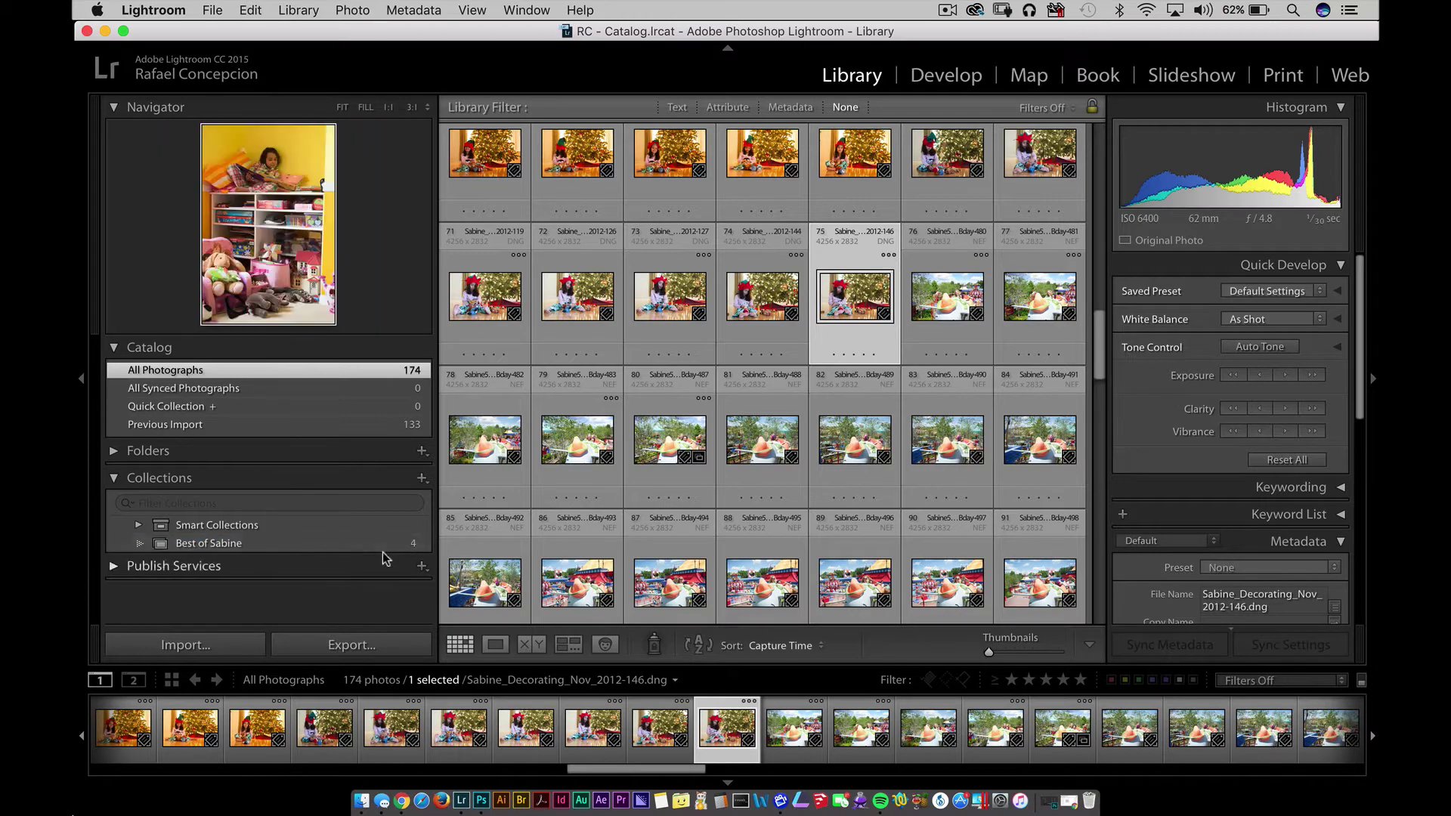
# Create a 'Christmas Memories' collection and add the Christmas tree photo from All Photographs.
pyautogui.click(319, 543)
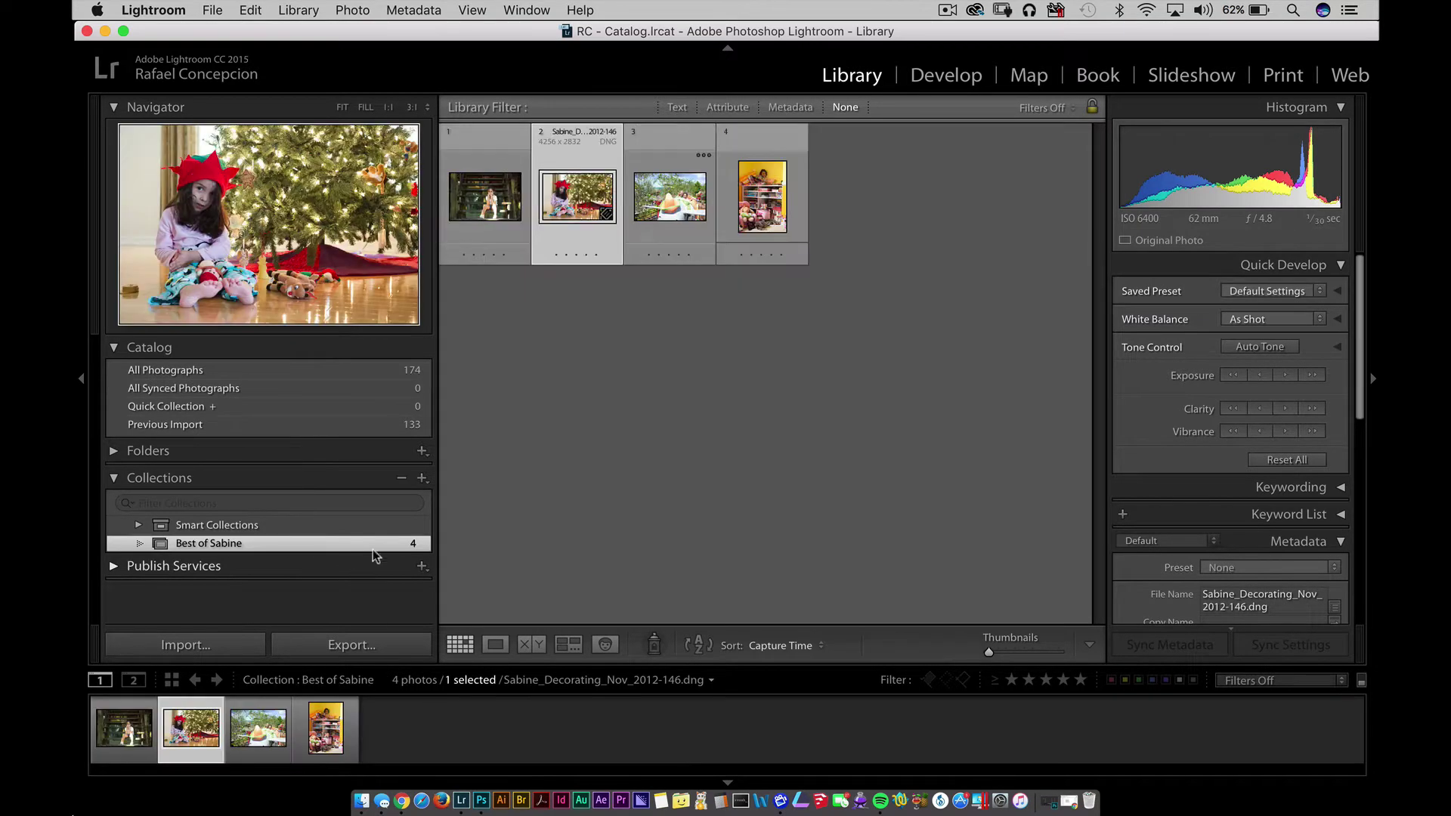
pyautogui.press('=')
pyautogui.press('=')
pyautogui.press('=')
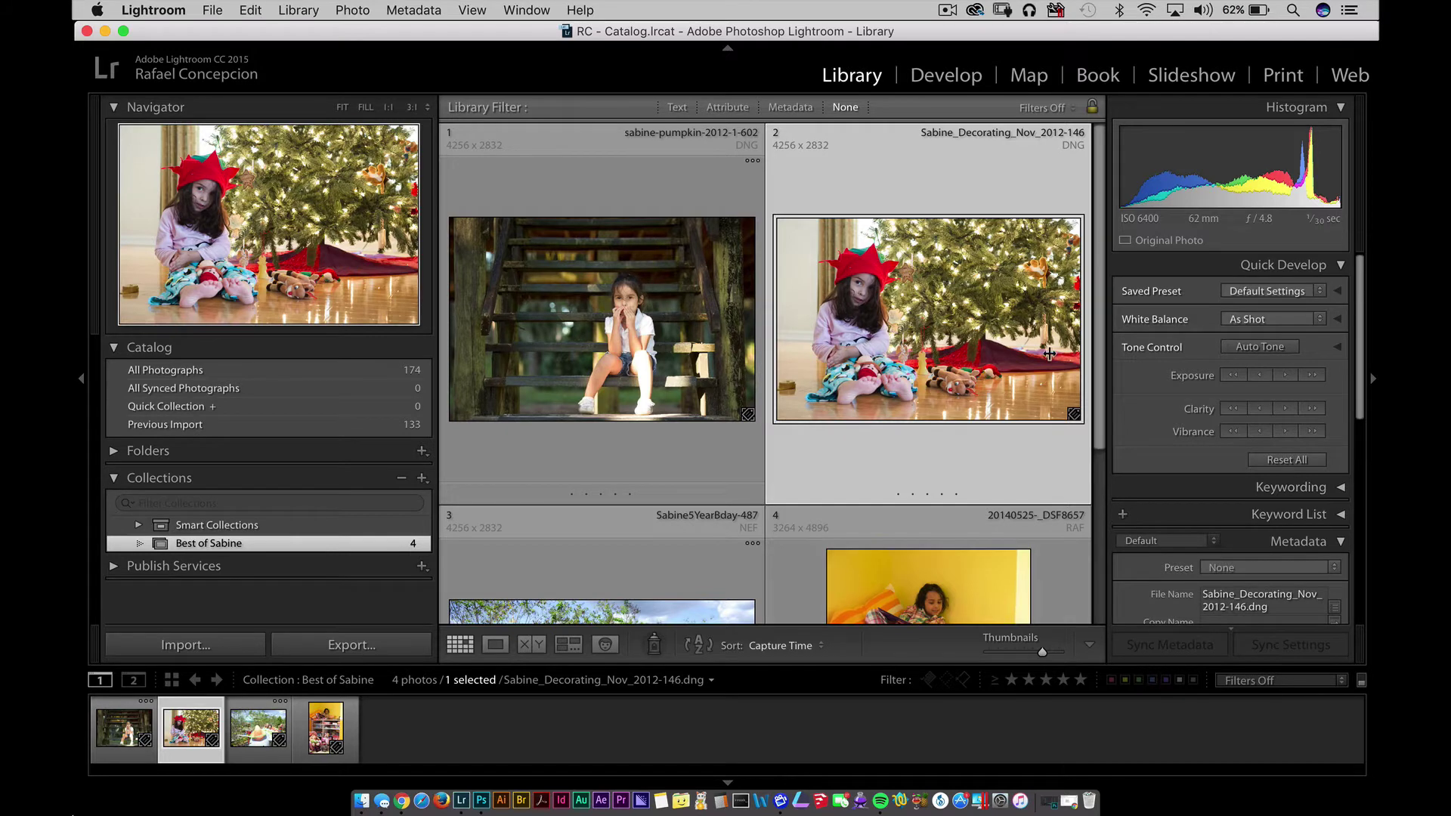
pyautogui.click(421, 477)
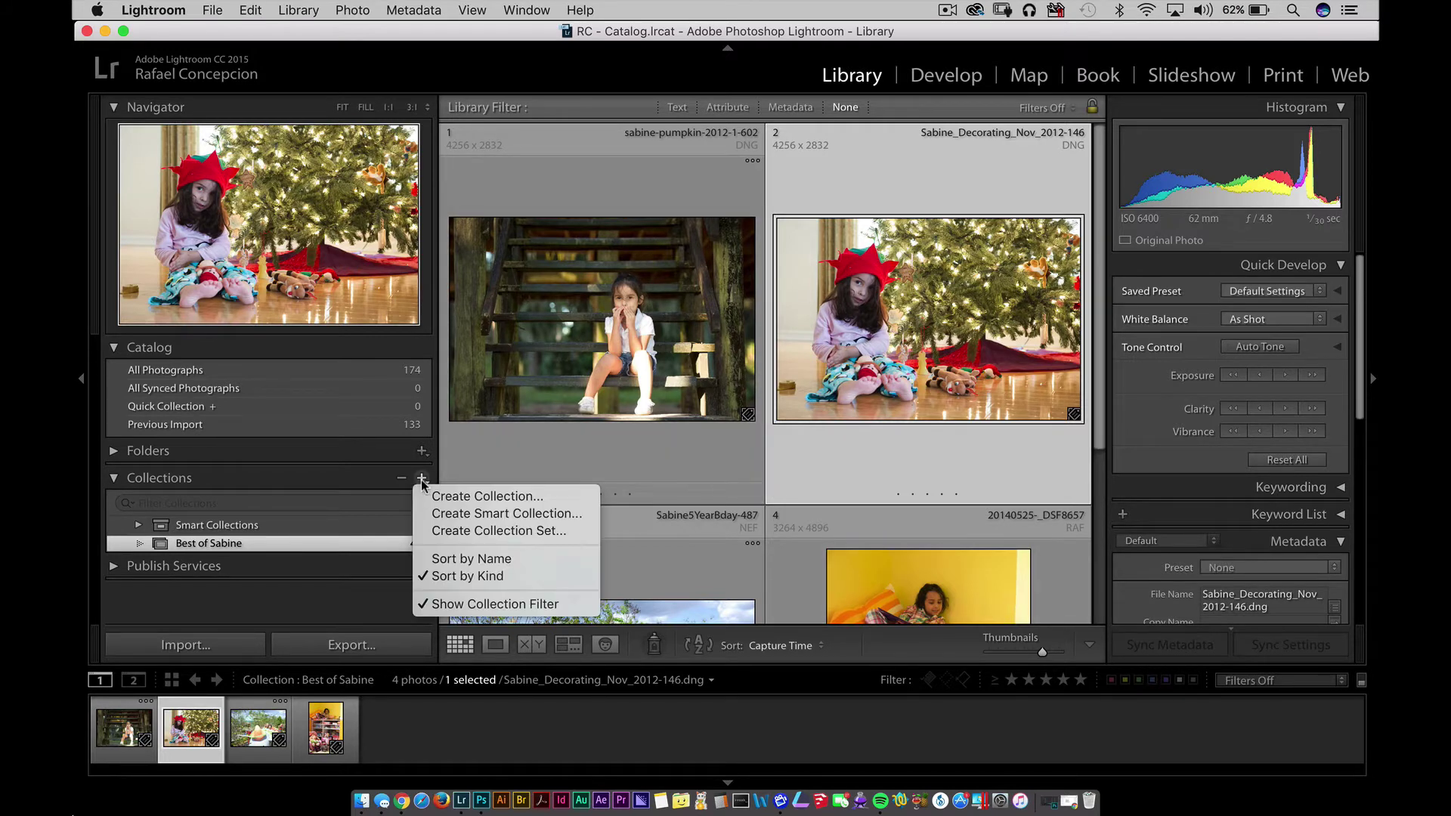
pyautogui.click(488, 497)
pyautogui.write('CHr')
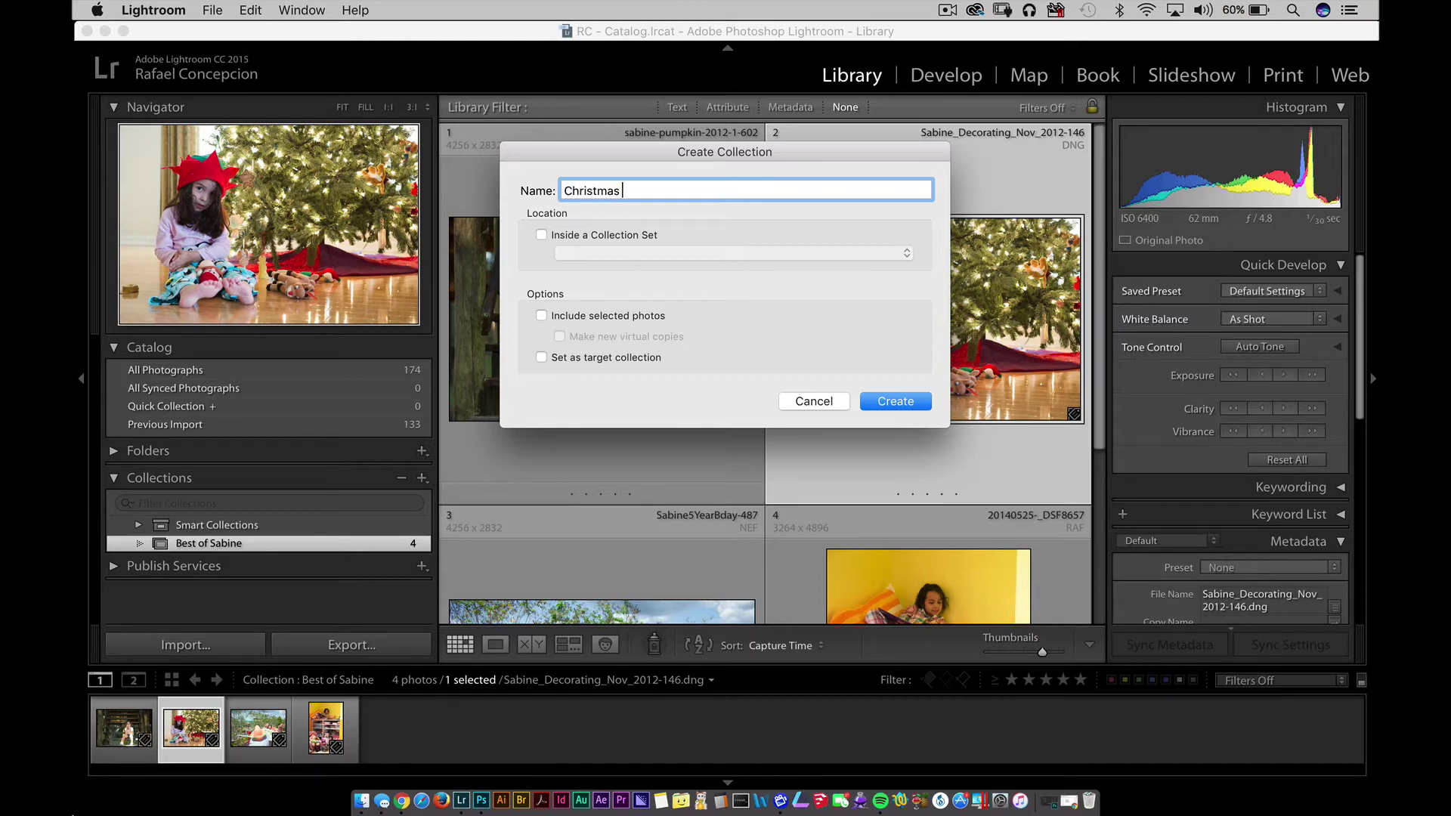
pyautogui.write('istmas Memories')
pyautogui.press('Return')
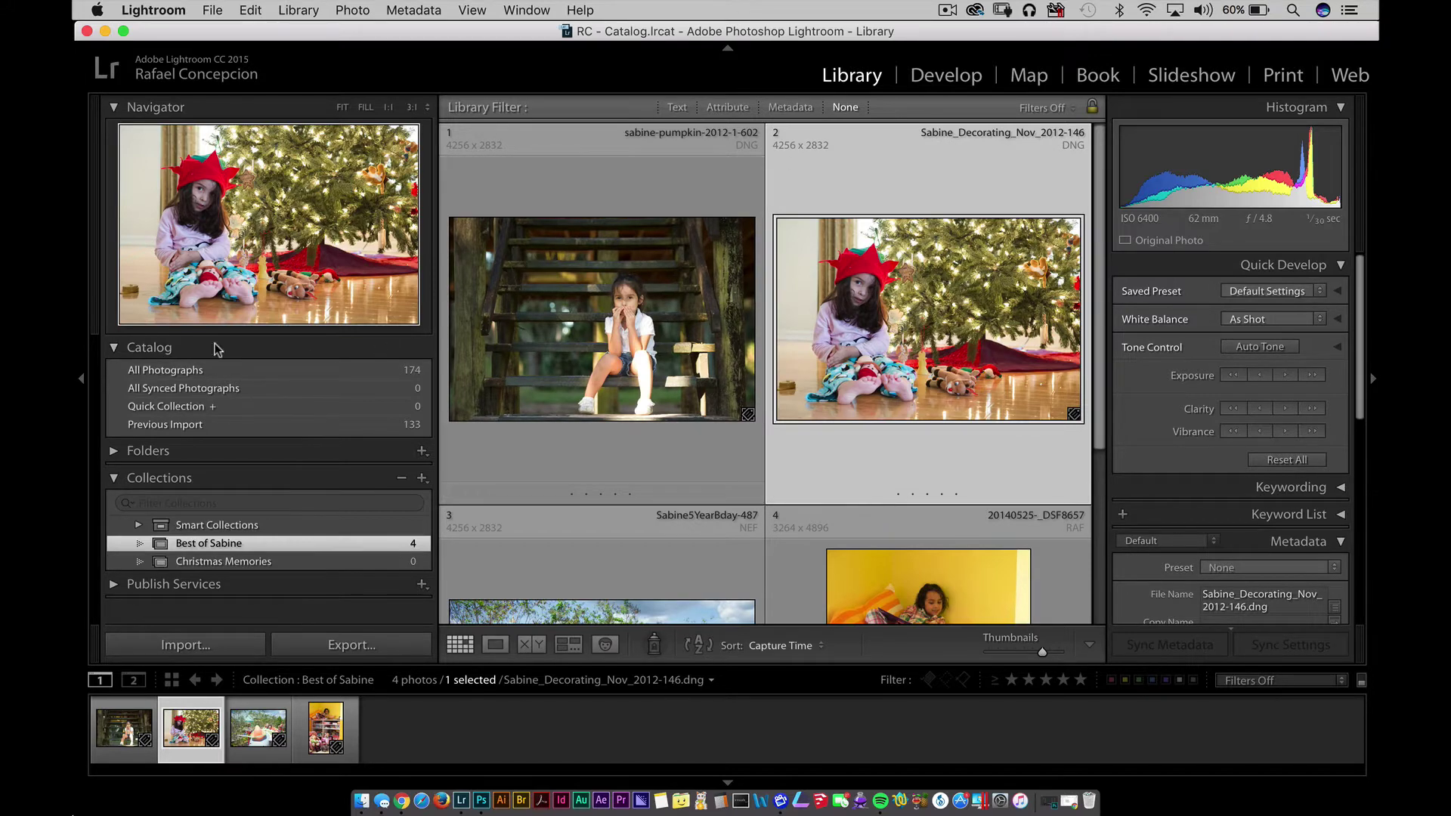
pyautogui.click(223, 371)
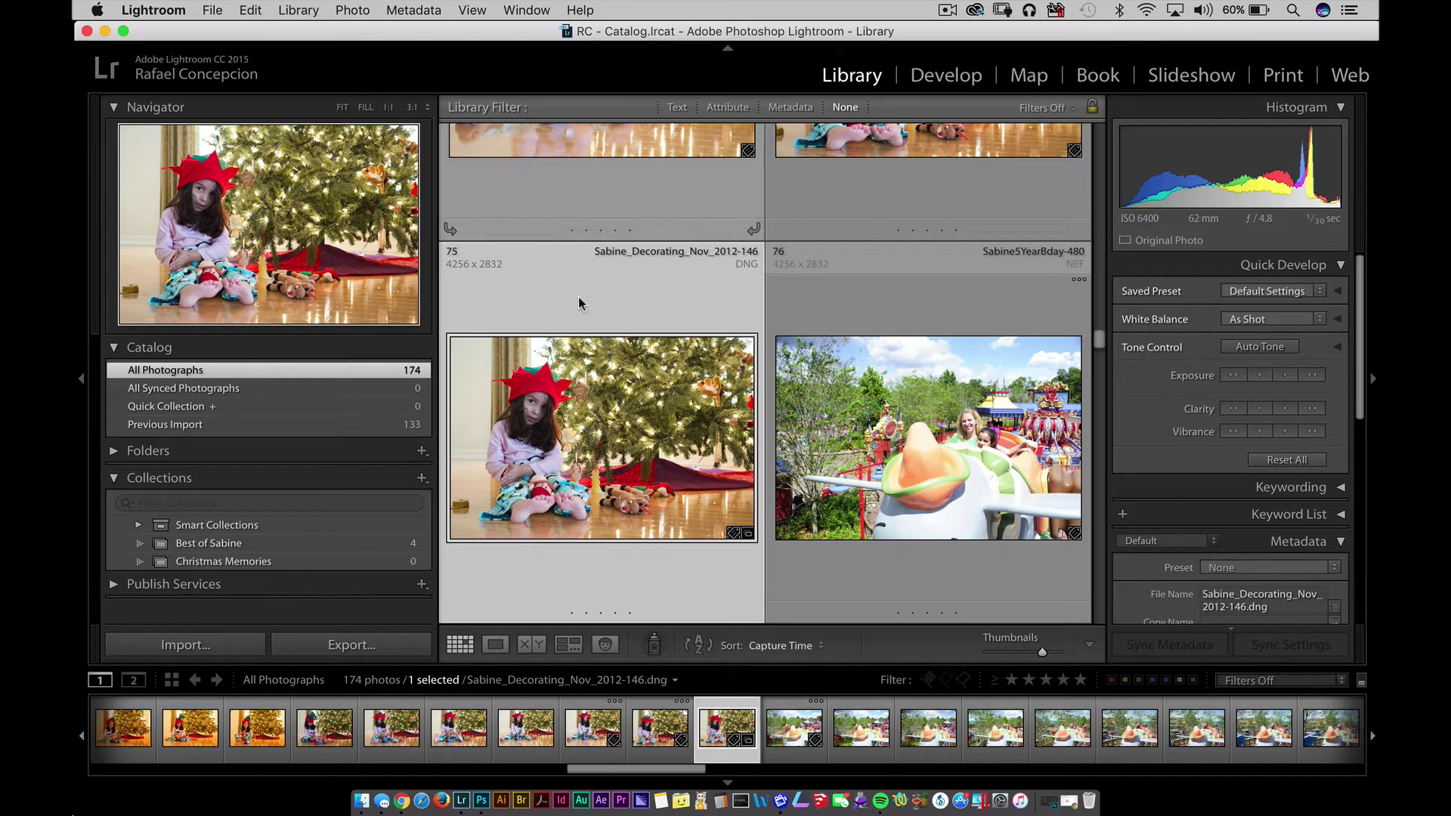
pyautogui.moveTo(561, 421); pyautogui.dragTo(306, 565)
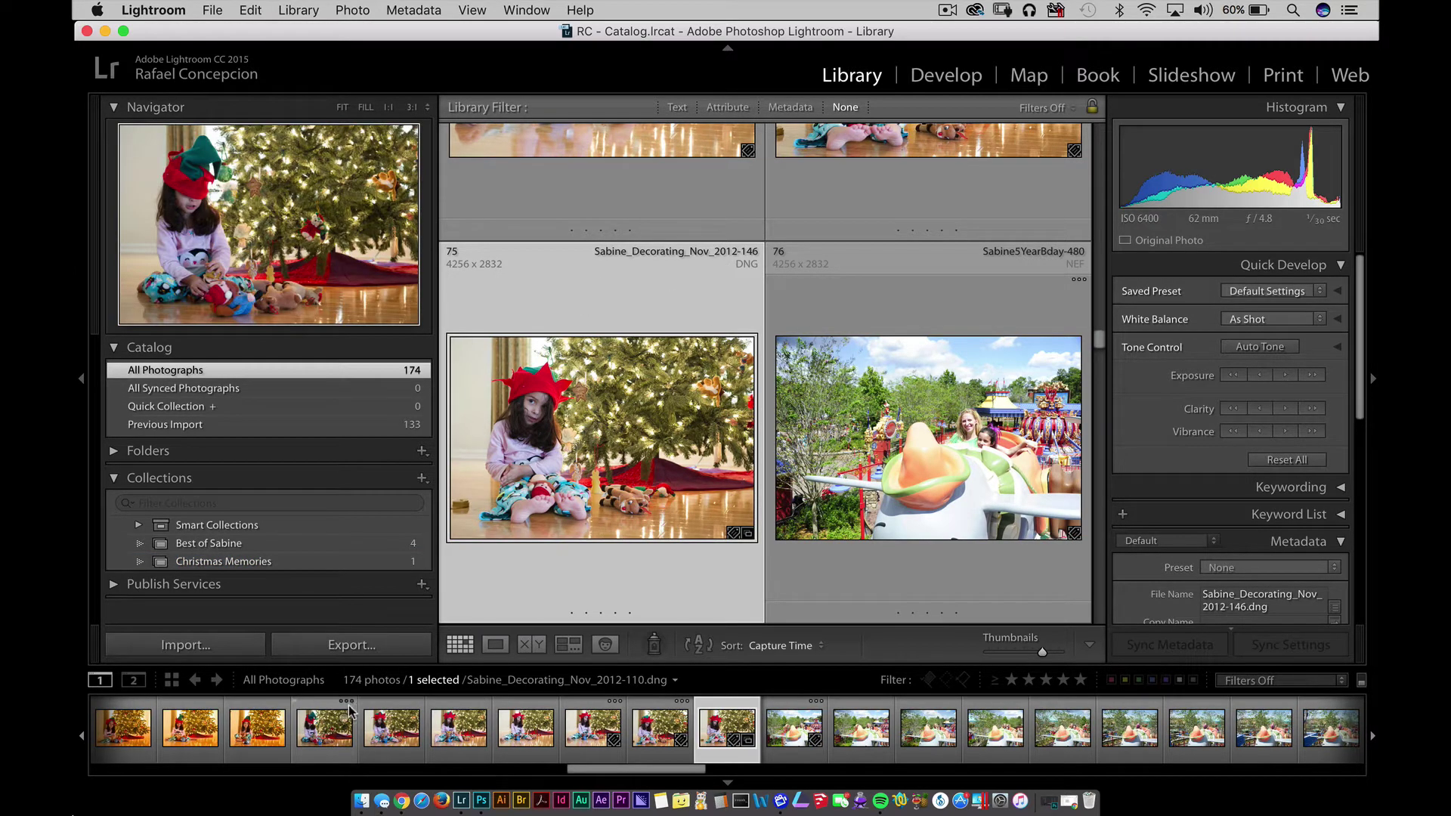
# Create a 'Goofy Moments' collection and drag one photo into it.
pyautogui.click(422, 477)
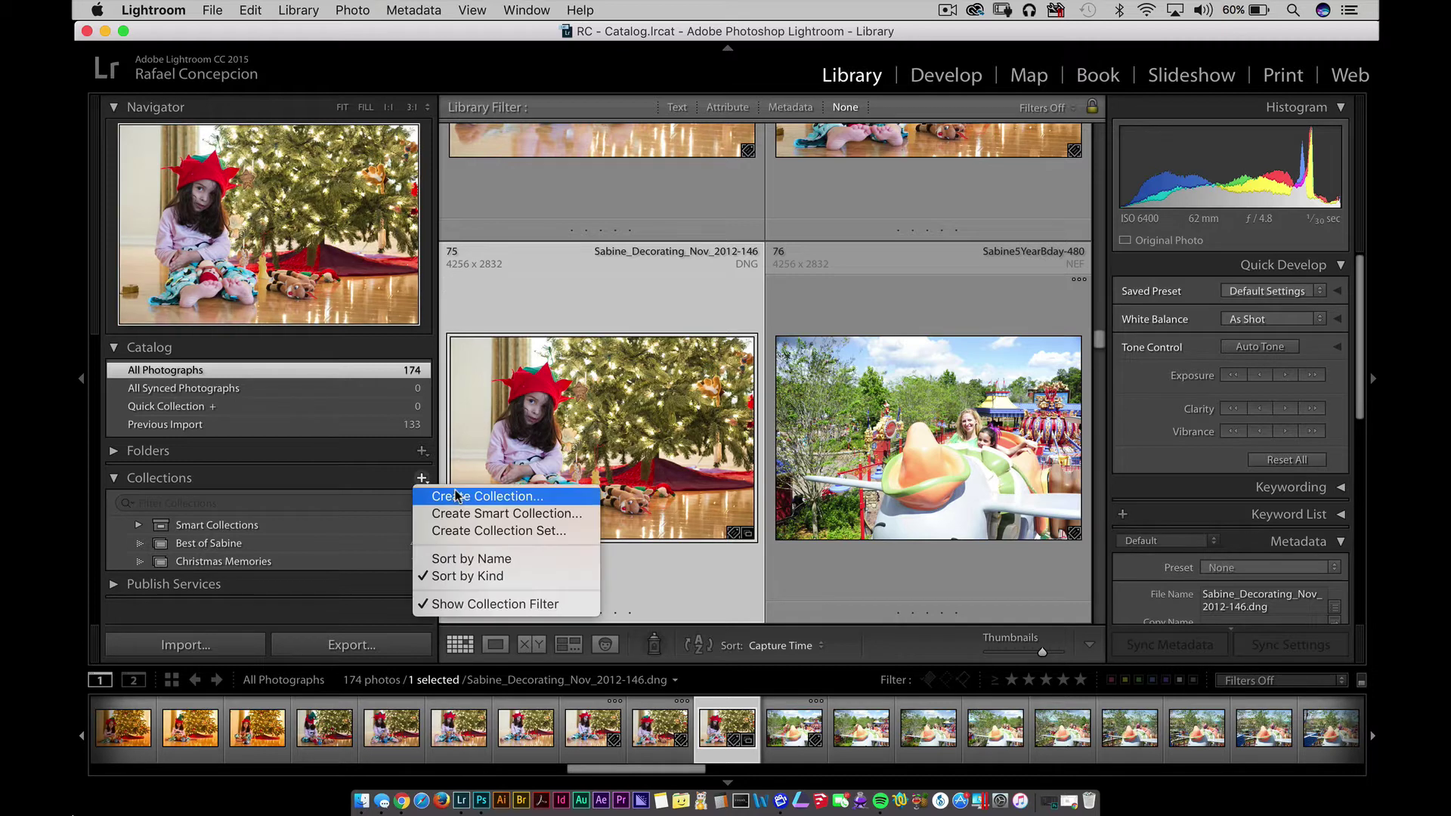
pyautogui.click(458, 495)
pyautogui.write('Goofy M')
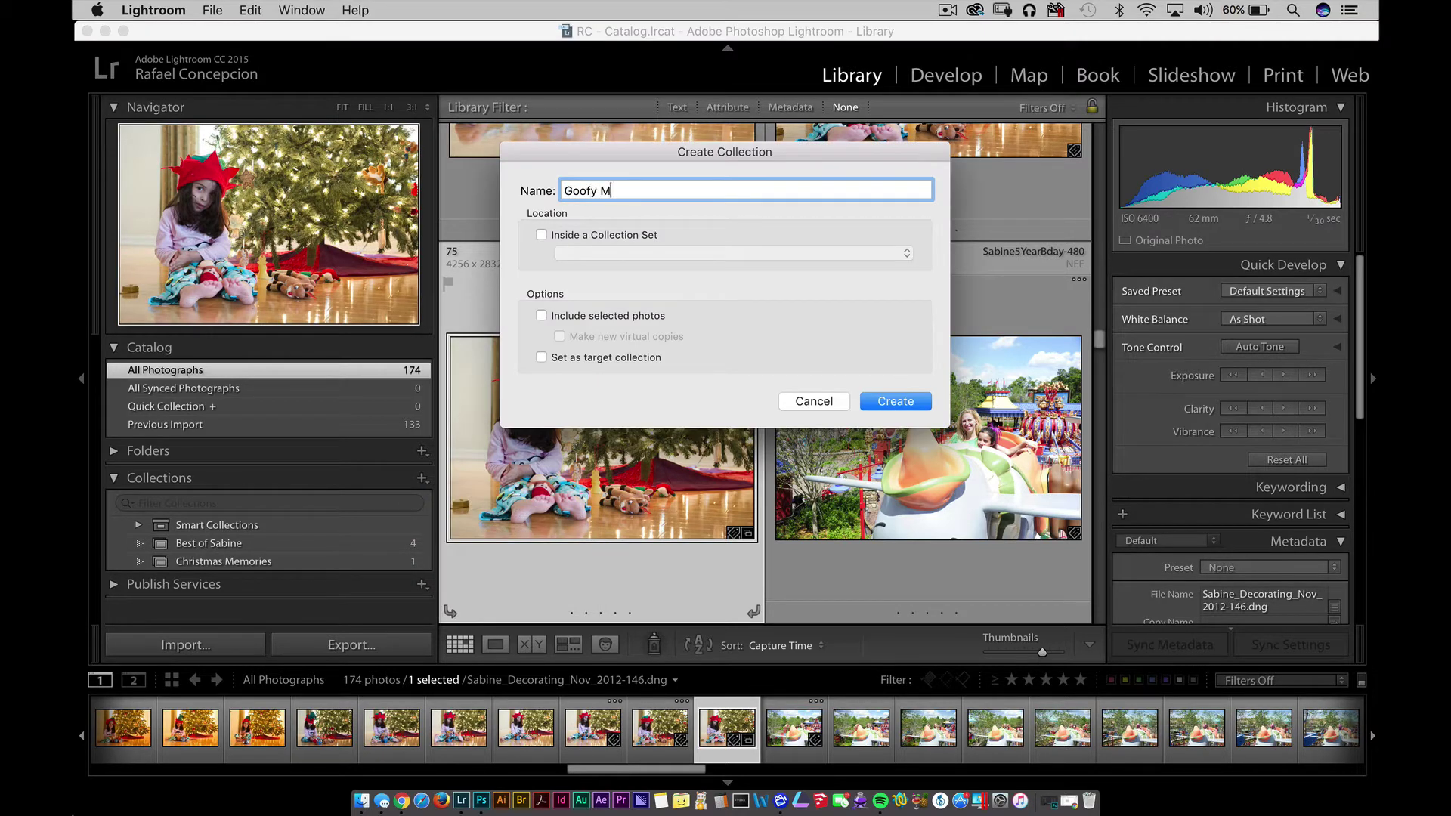
pyautogui.write('oments')
pyautogui.press('Return')
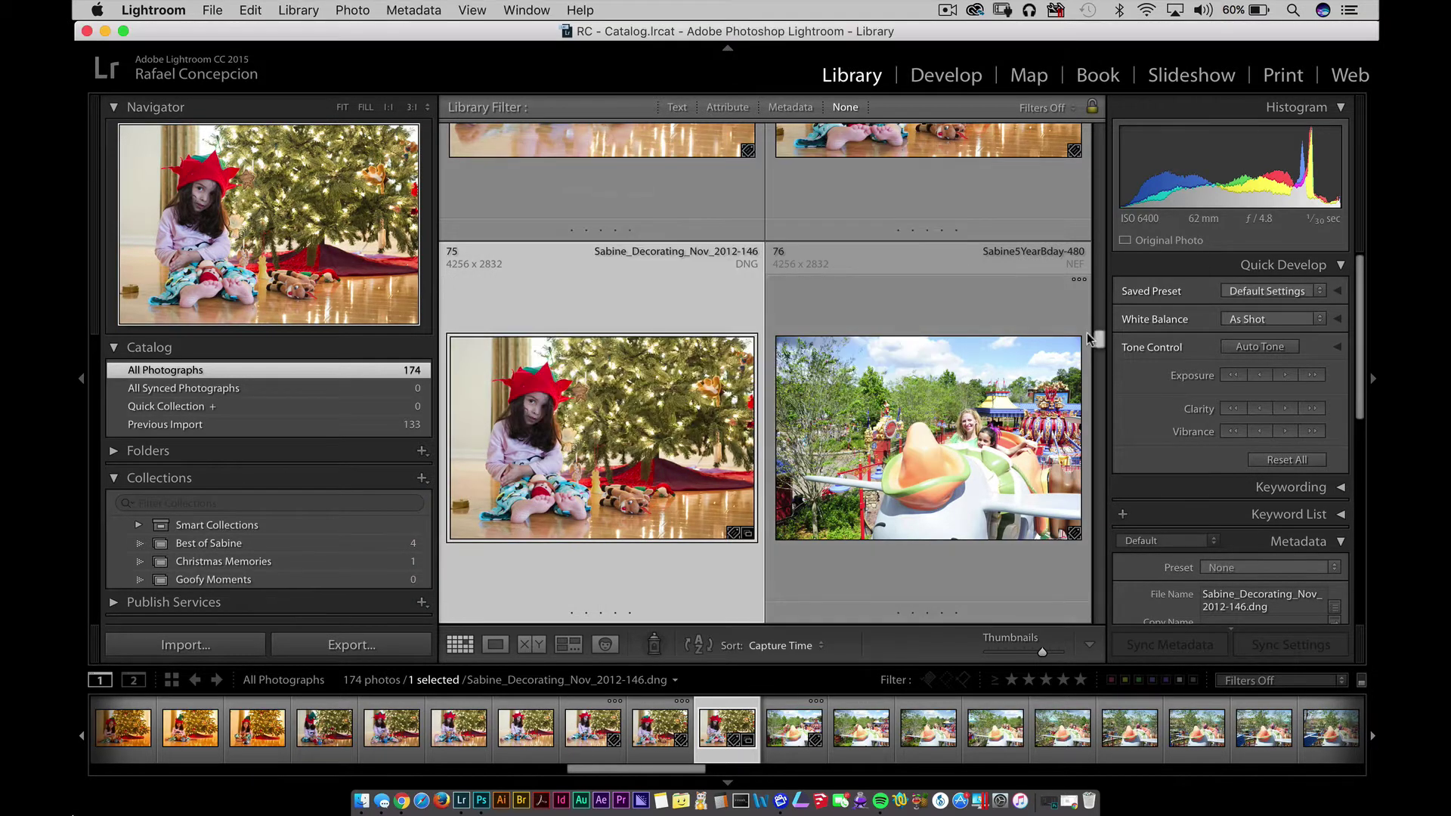
pyautogui.moveTo(1099, 341); pyautogui.dragTo(1101, 338)
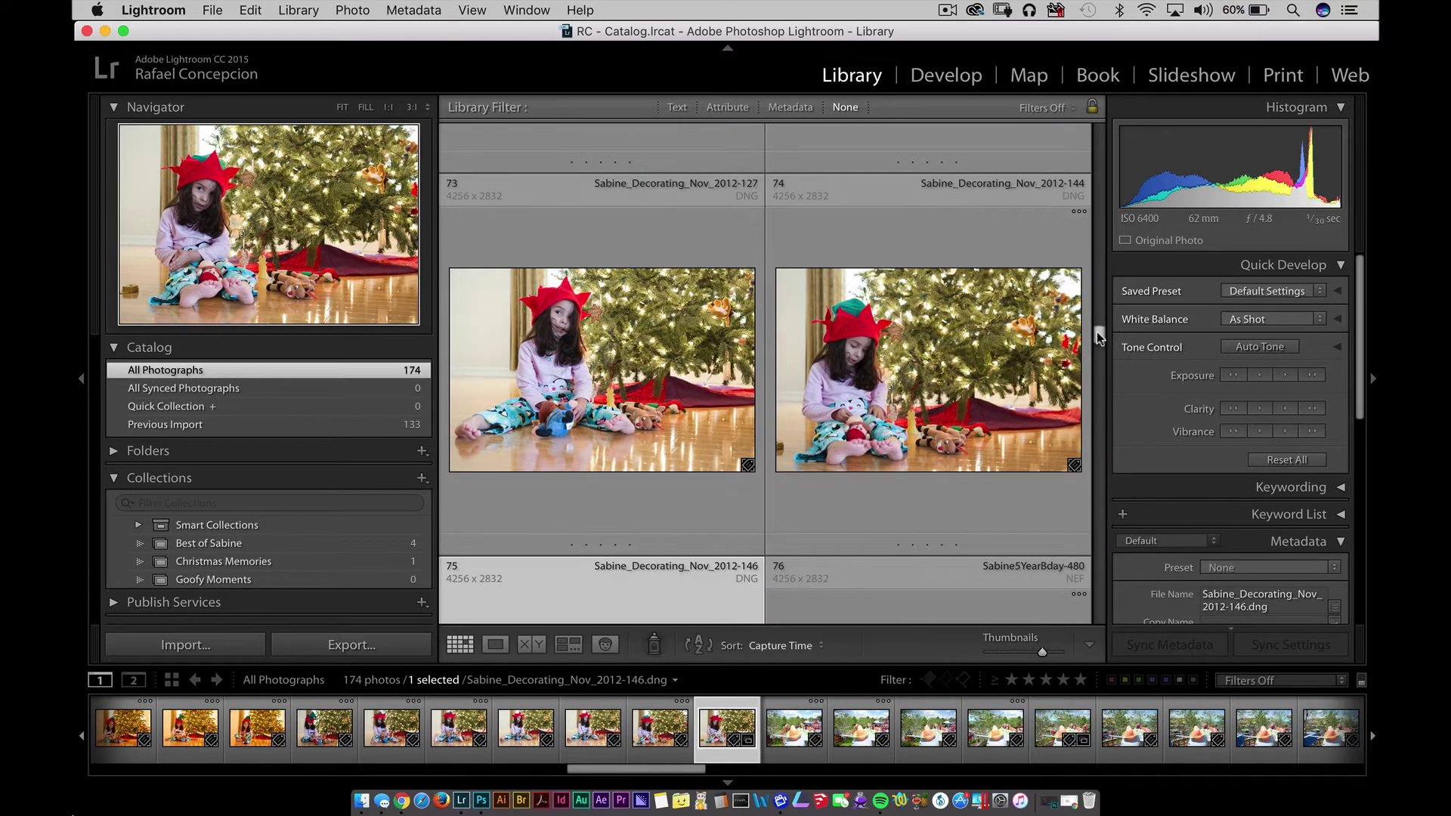
pyautogui.scroll(-2, 1100, 337)
pyautogui.moveTo(545, 398); pyautogui.dragTo(320, 580)
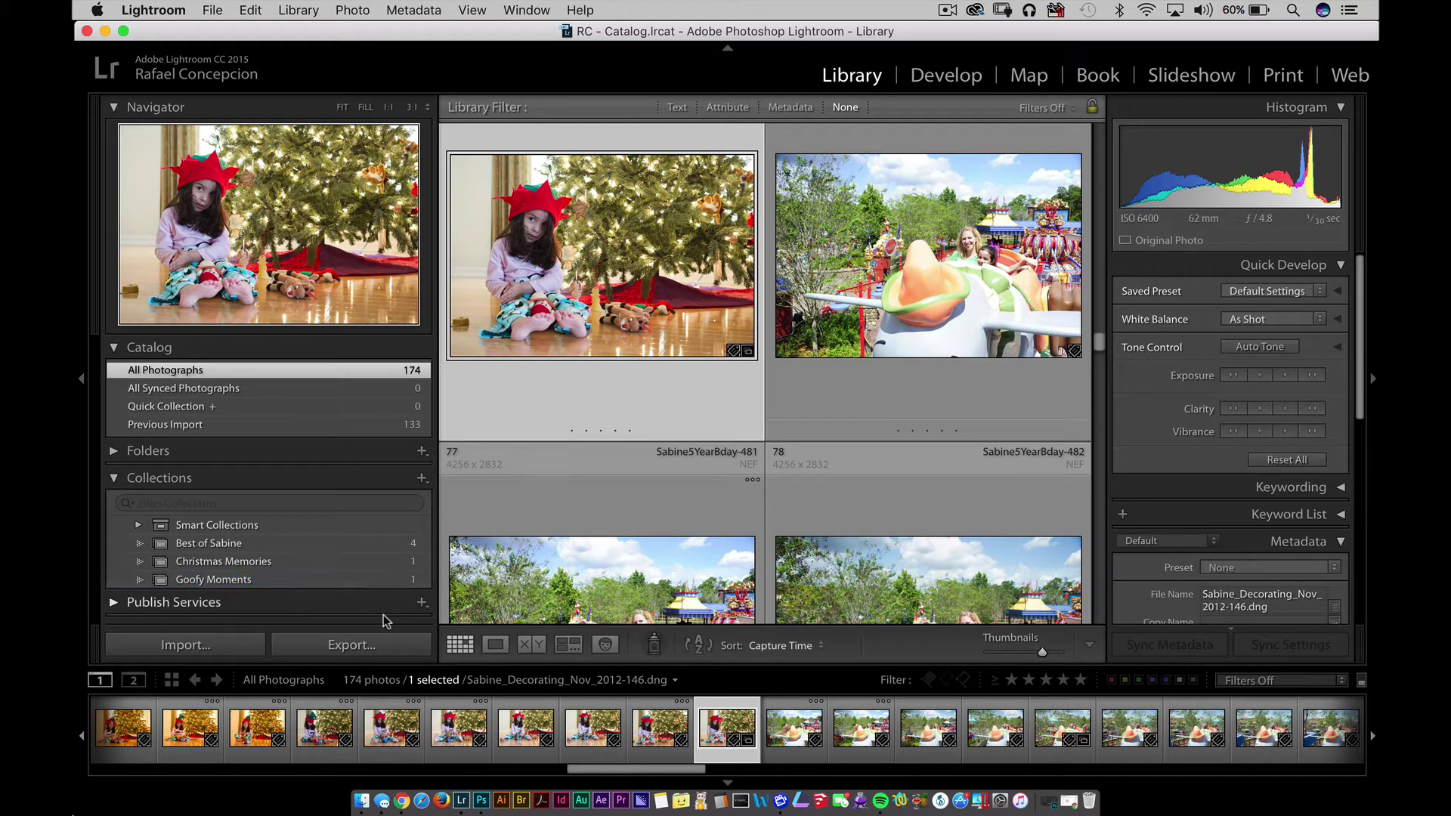
# View Best of Sabine, Christmas Memories and Goofy Moments with thumbnails shrunk to four per row.
pyautogui.click(374, 546)
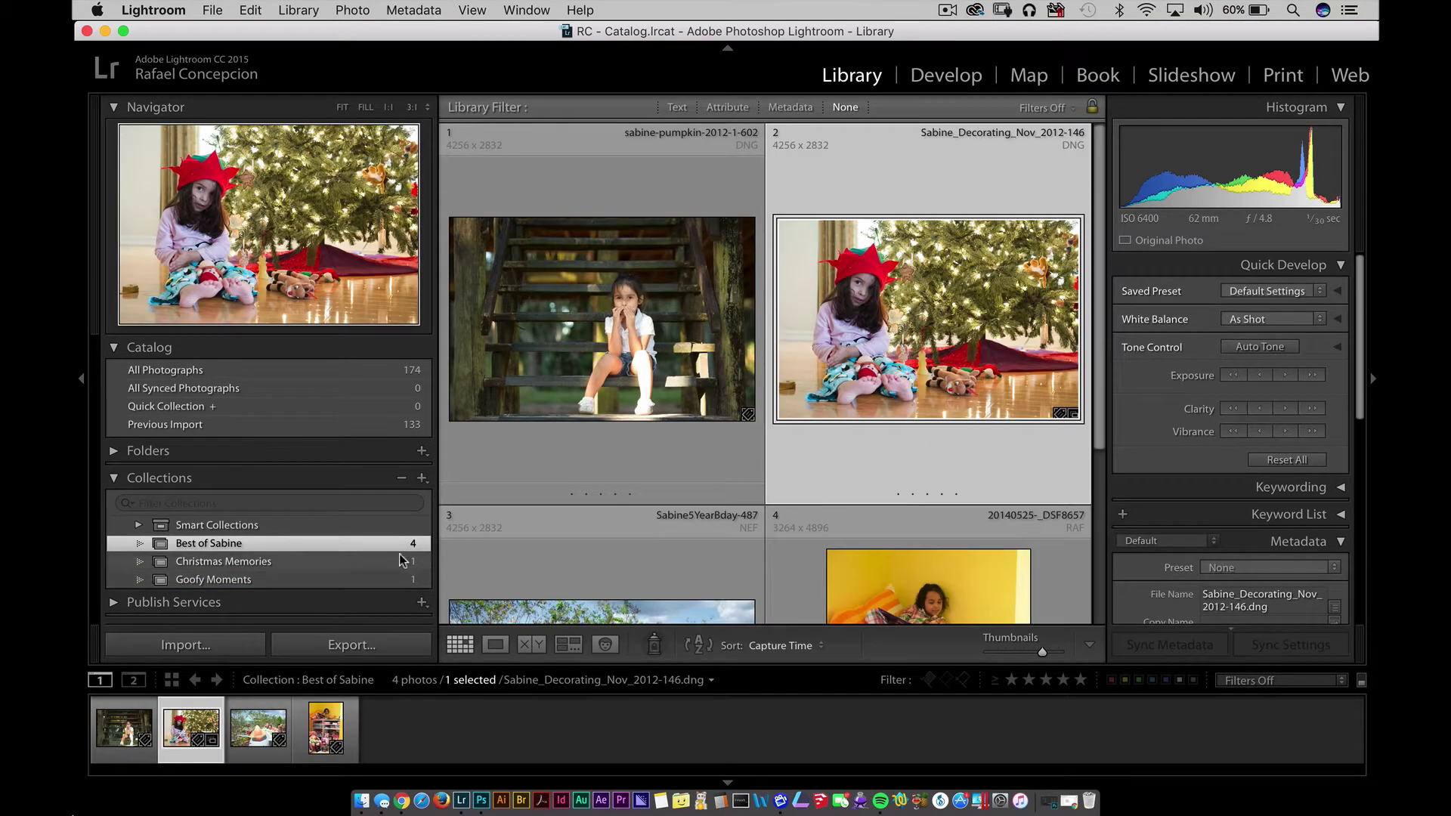
pyautogui.press('-')
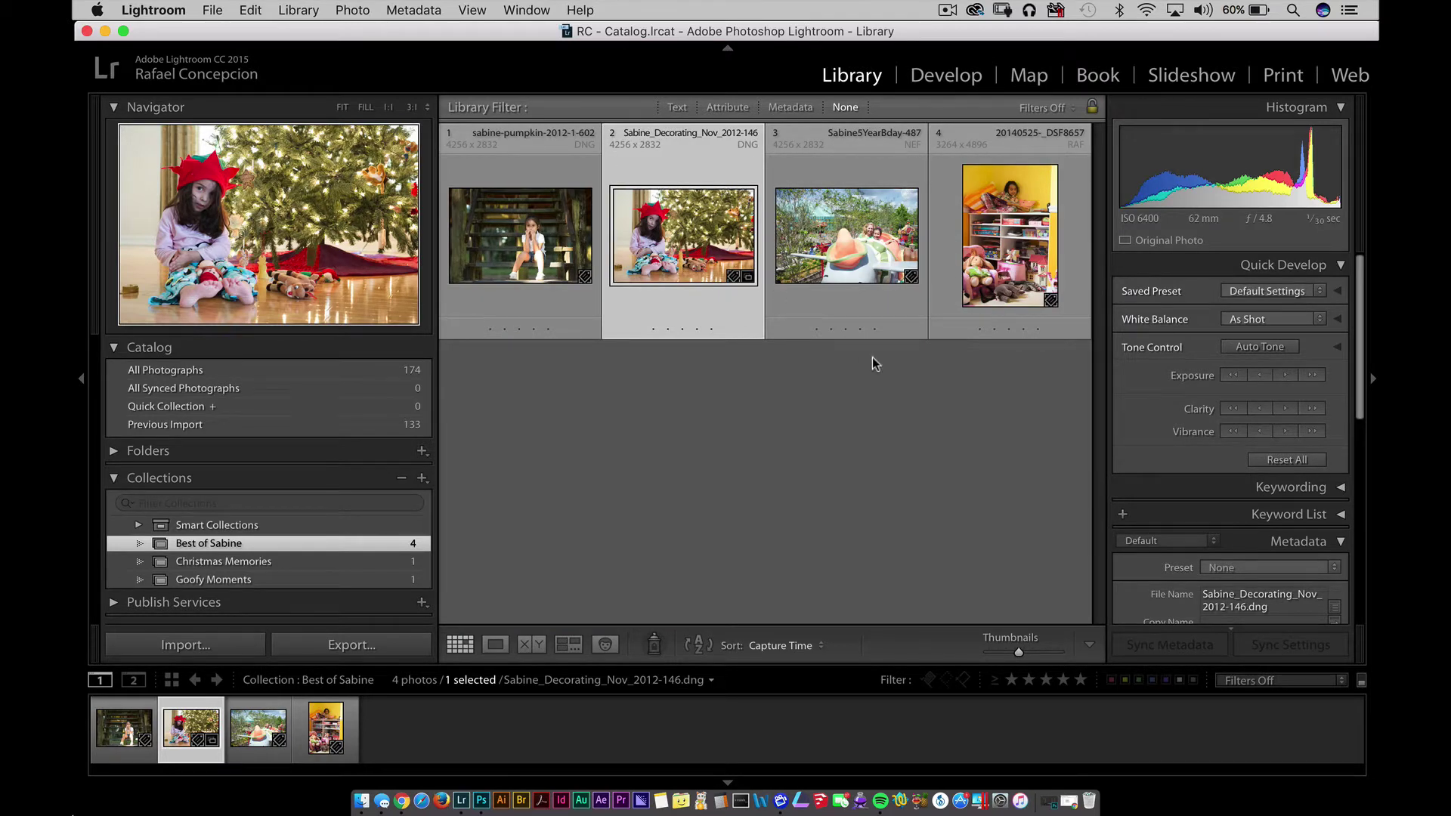
pyautogui.click(251, 563)
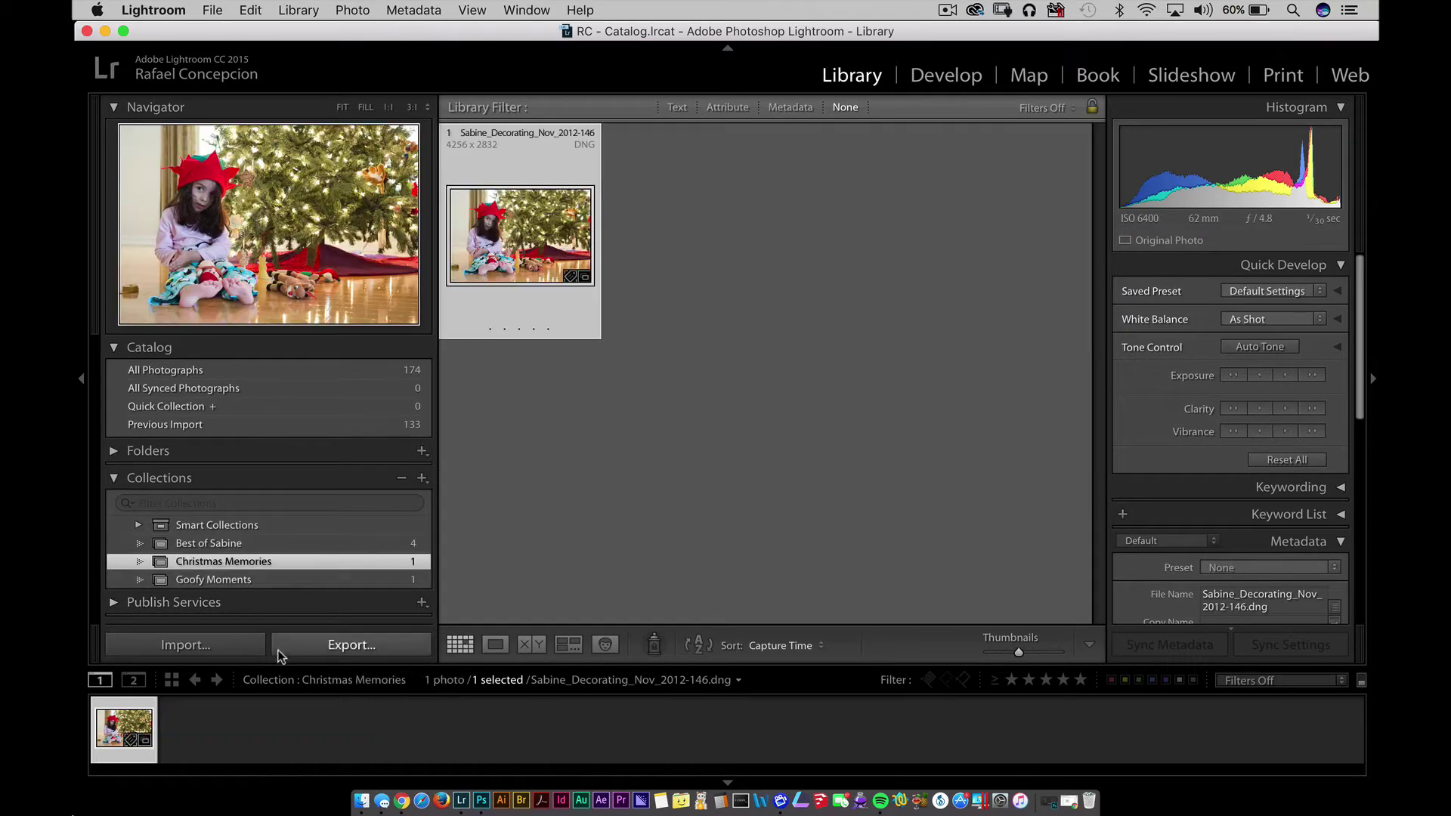
pyautogui.click(229, 583)
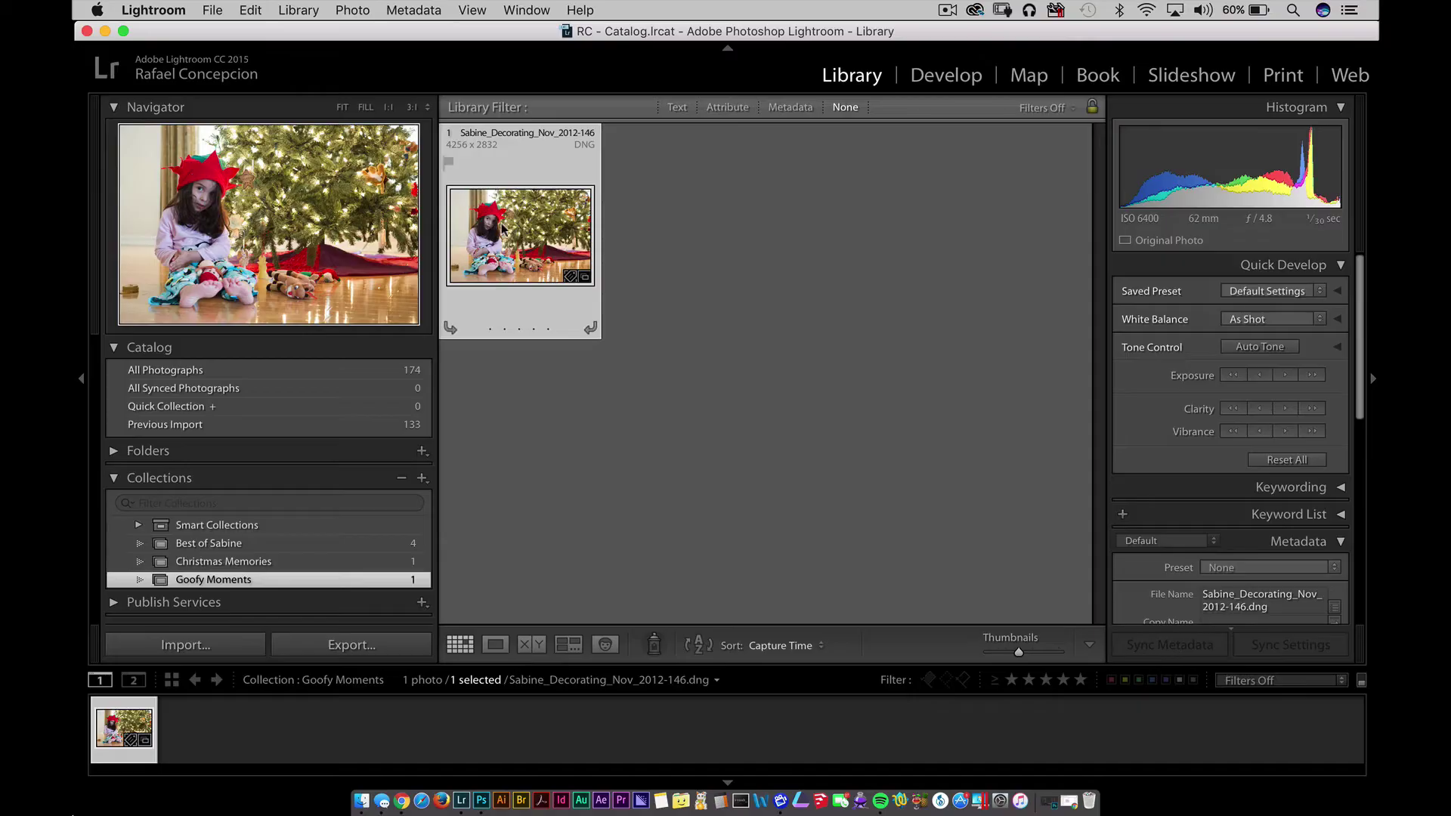
# Lower the Christmas tree photo's exposure to -0.80 in Develop and return to the Library grid.
pyautogui.doubleClick(503, 228)
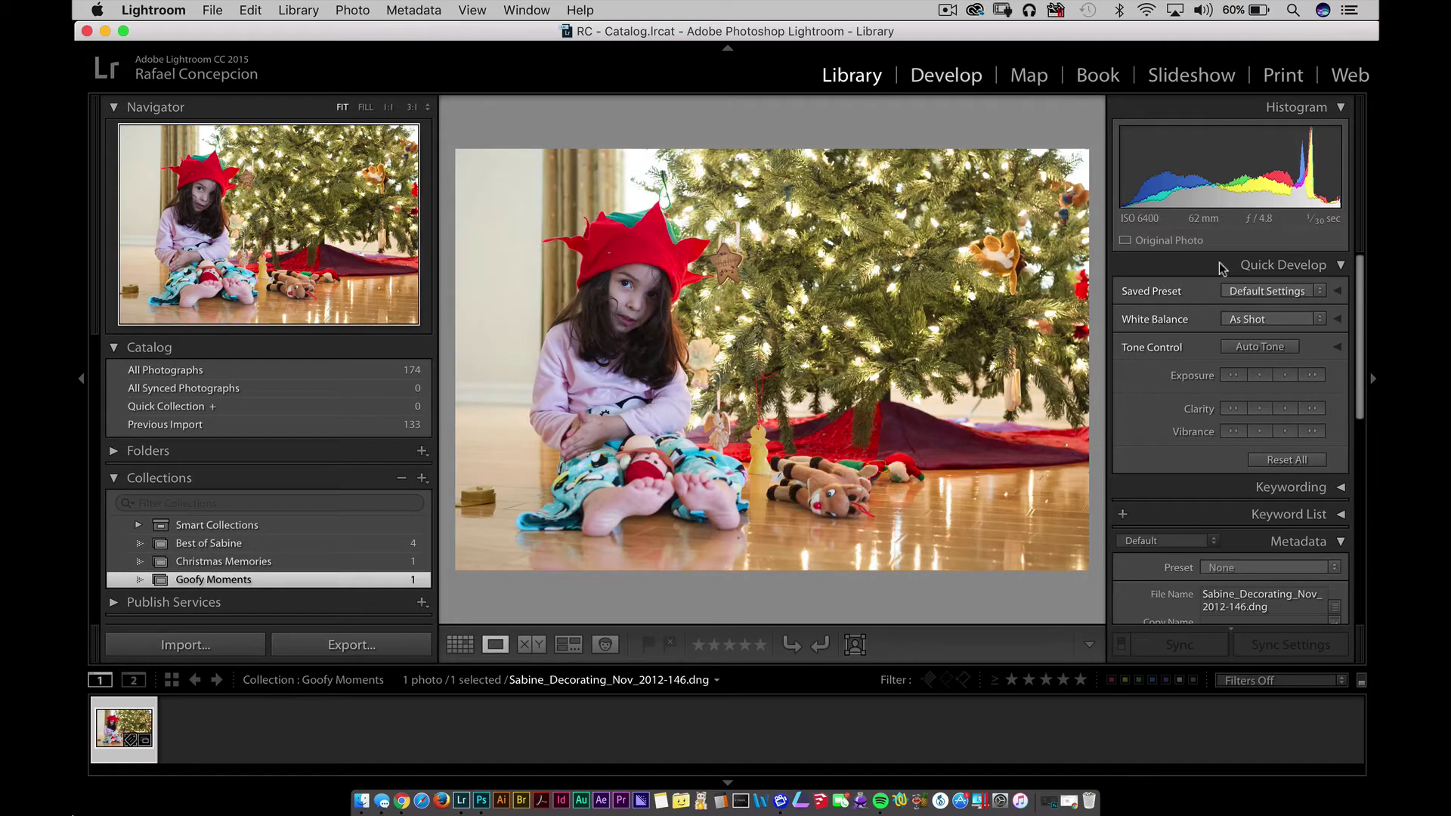
pyautogui.click(949, 77)
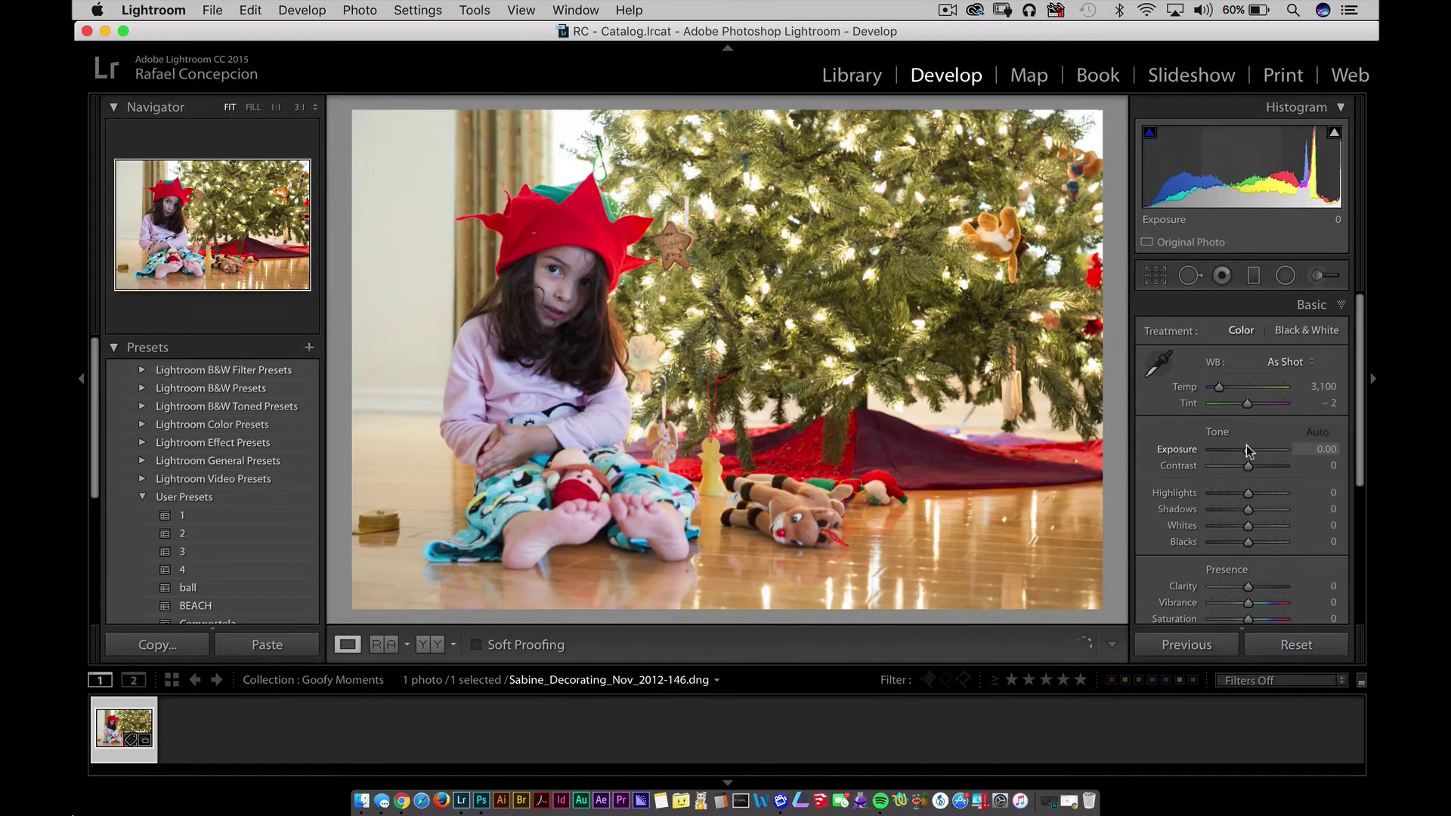
pyautogui.moveTo(1246, 450); pyautogui.dragTo(1233, 450)
pyautogui.press('g')
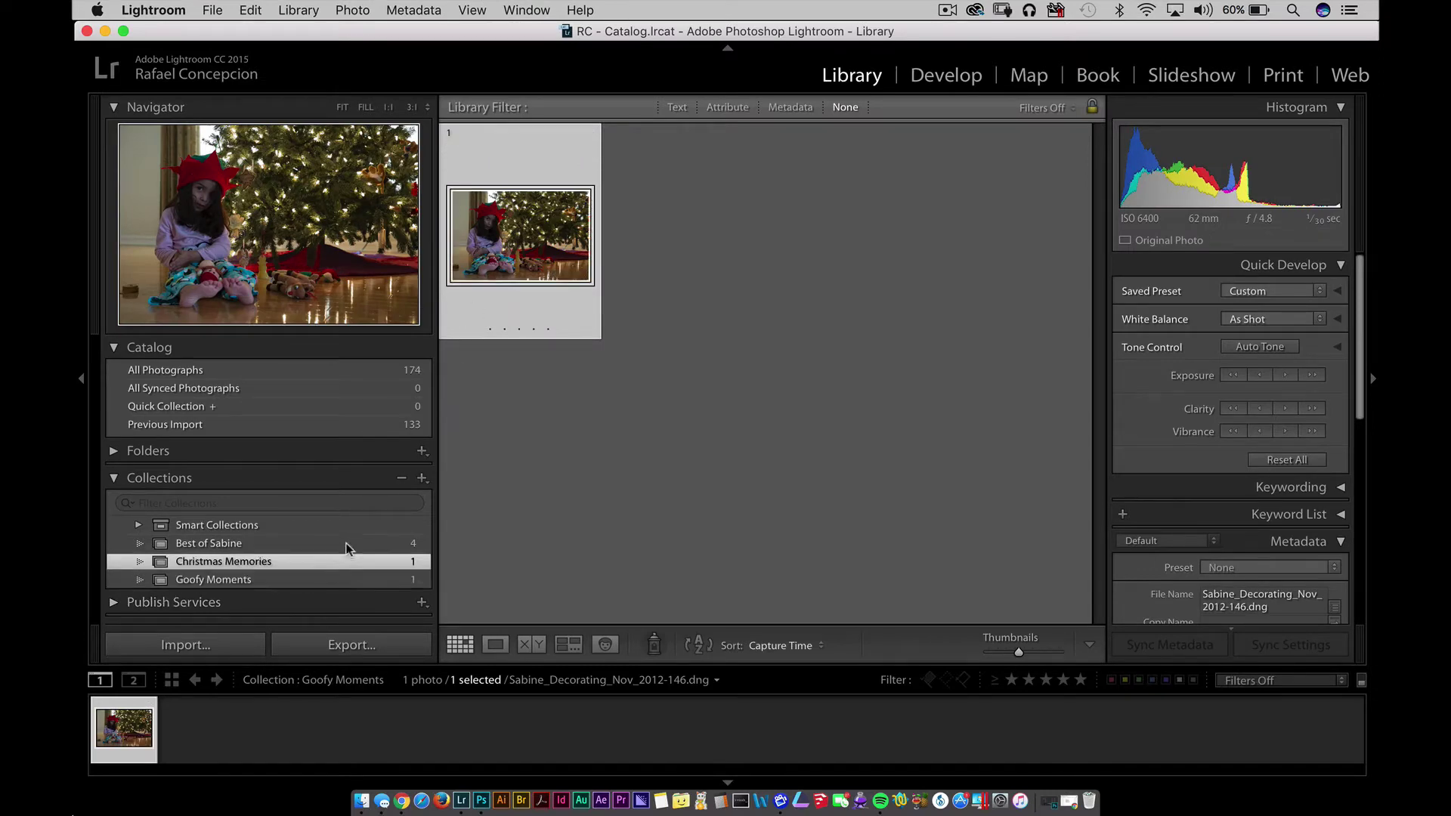
# Show the Best of Sabine collection and expand the Folders list of Jenn and Sabine folders.
pyautogui.click(281, 542)
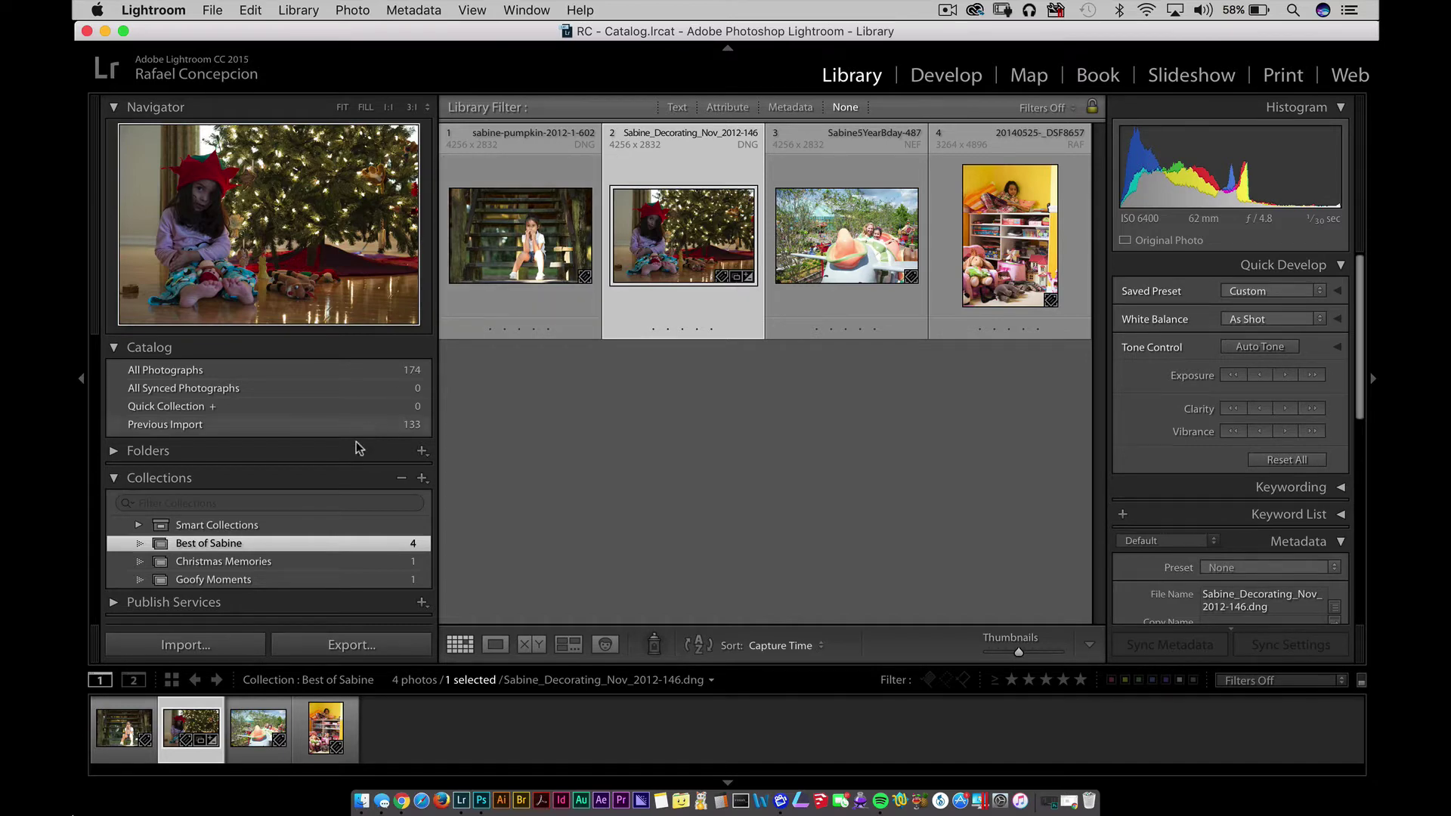
pyautogui.click(249, 449)
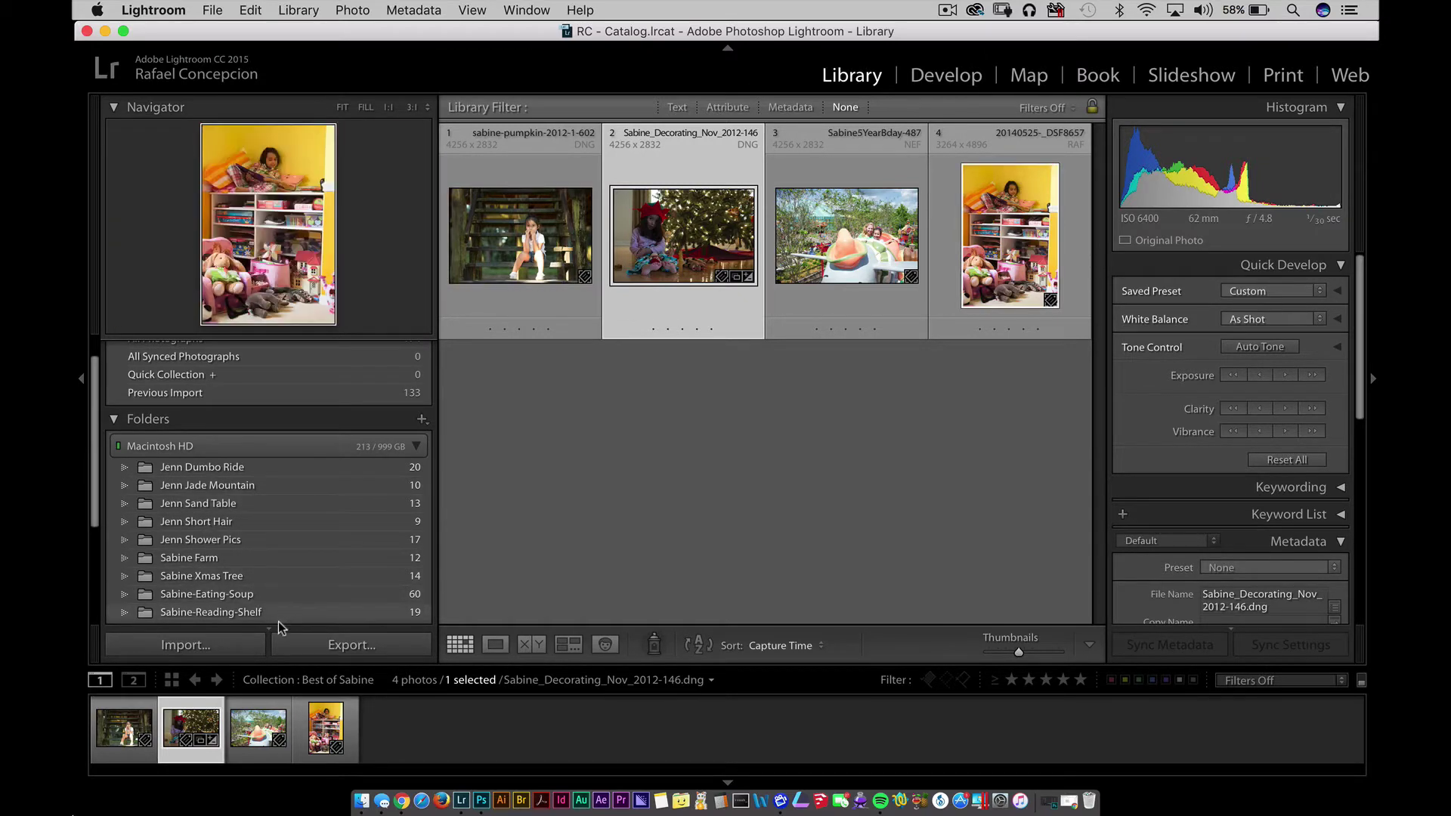
# Collapse the Catalog section, leaving panel visibility options unchanged.
pyautogui.rightClick(291, 417)
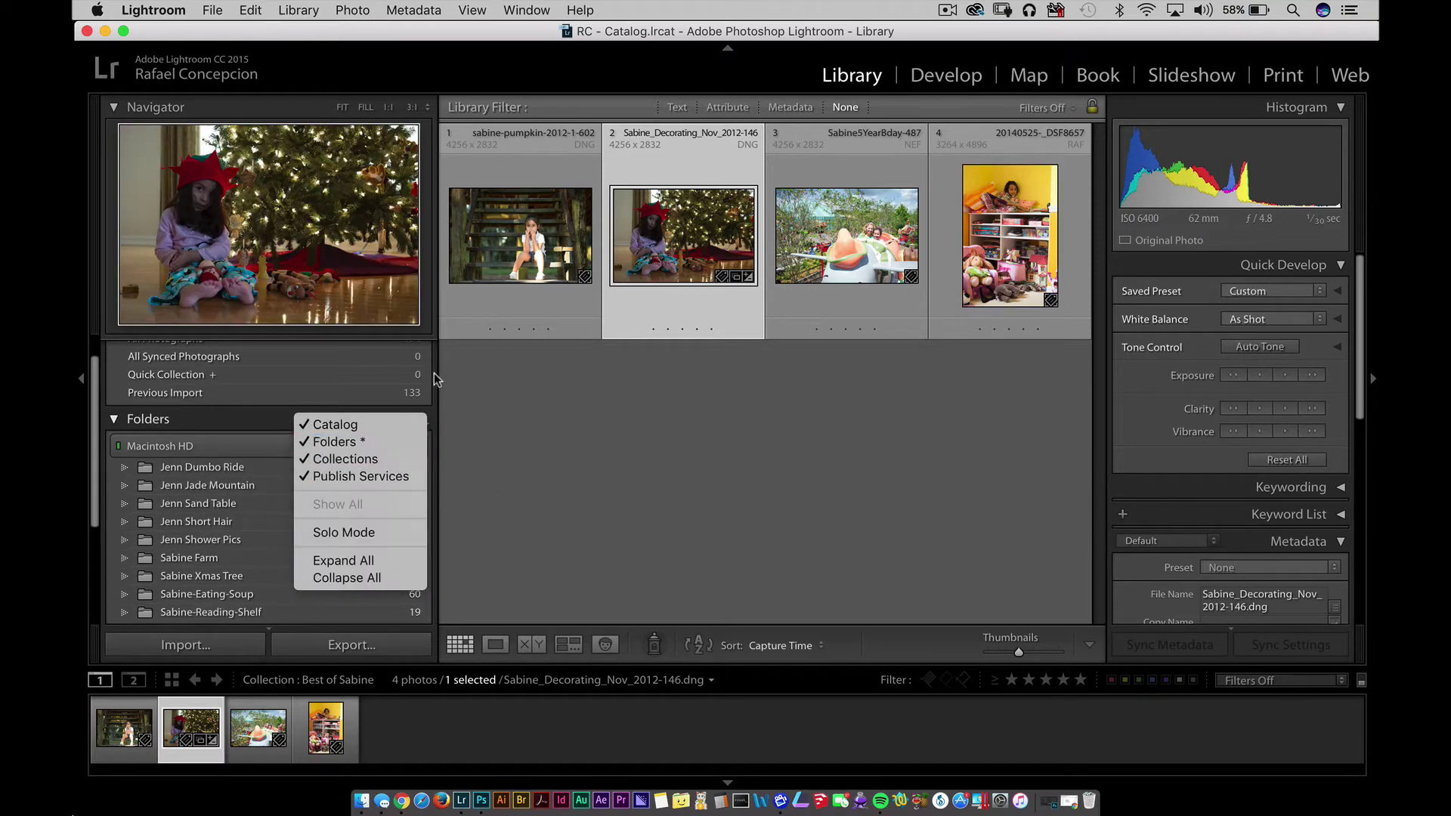
pyautogui.click(251, 411)
pyautogui.rightClick(253, 417)
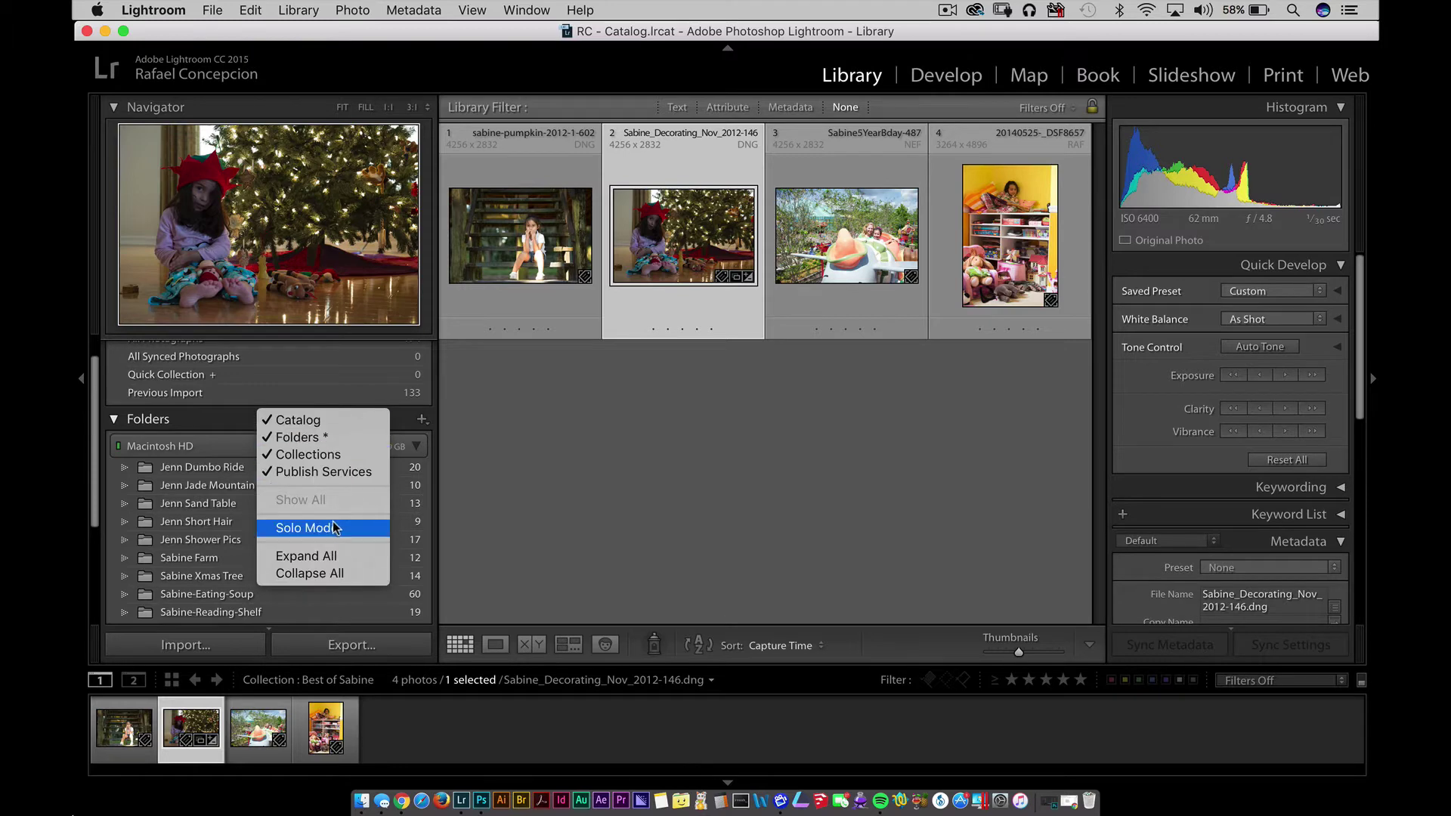
pyautogui.click(179, 422)
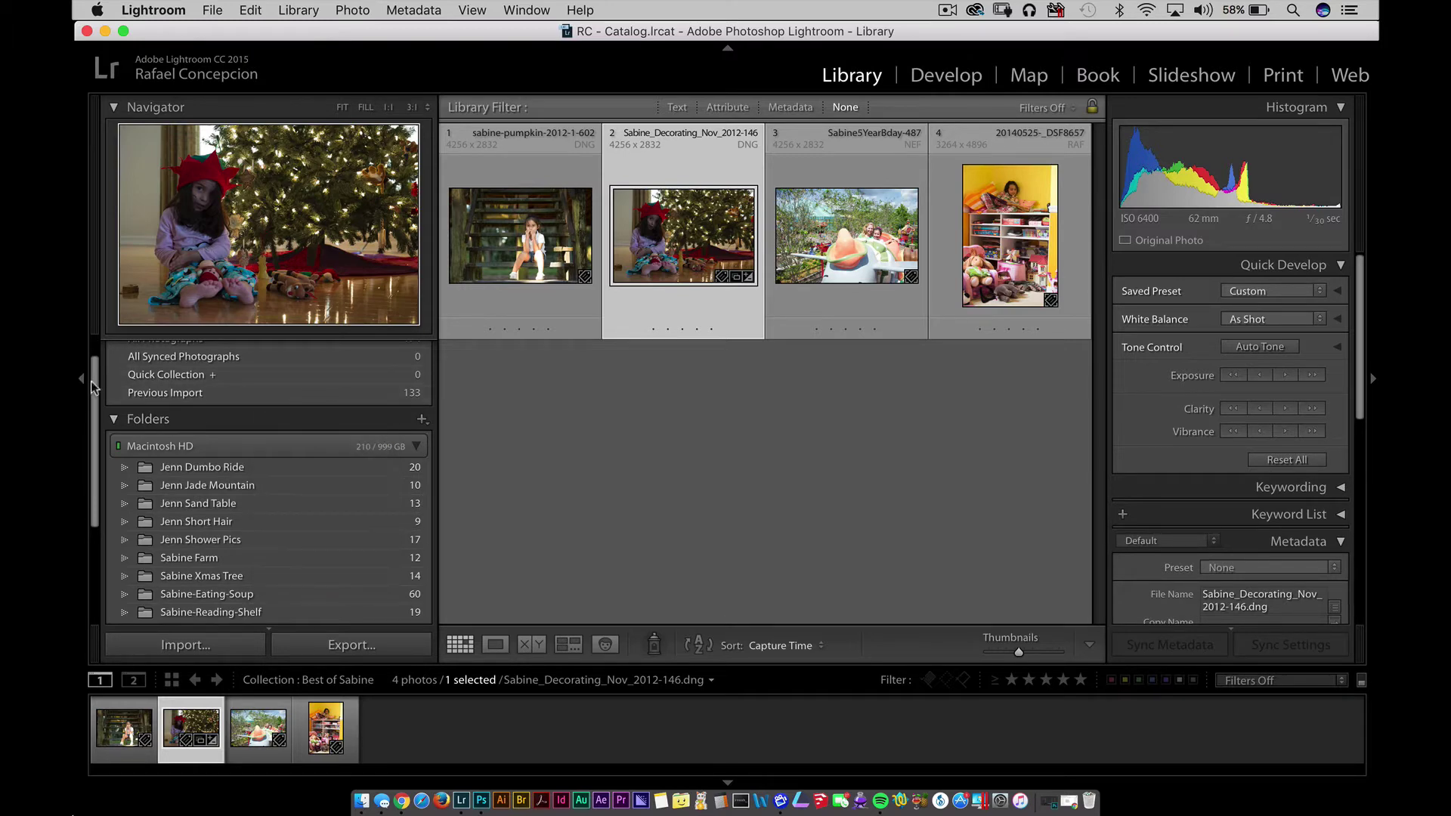
pyautogui.scroll(2, 98, 391)
pyautogui.click(182, 347)
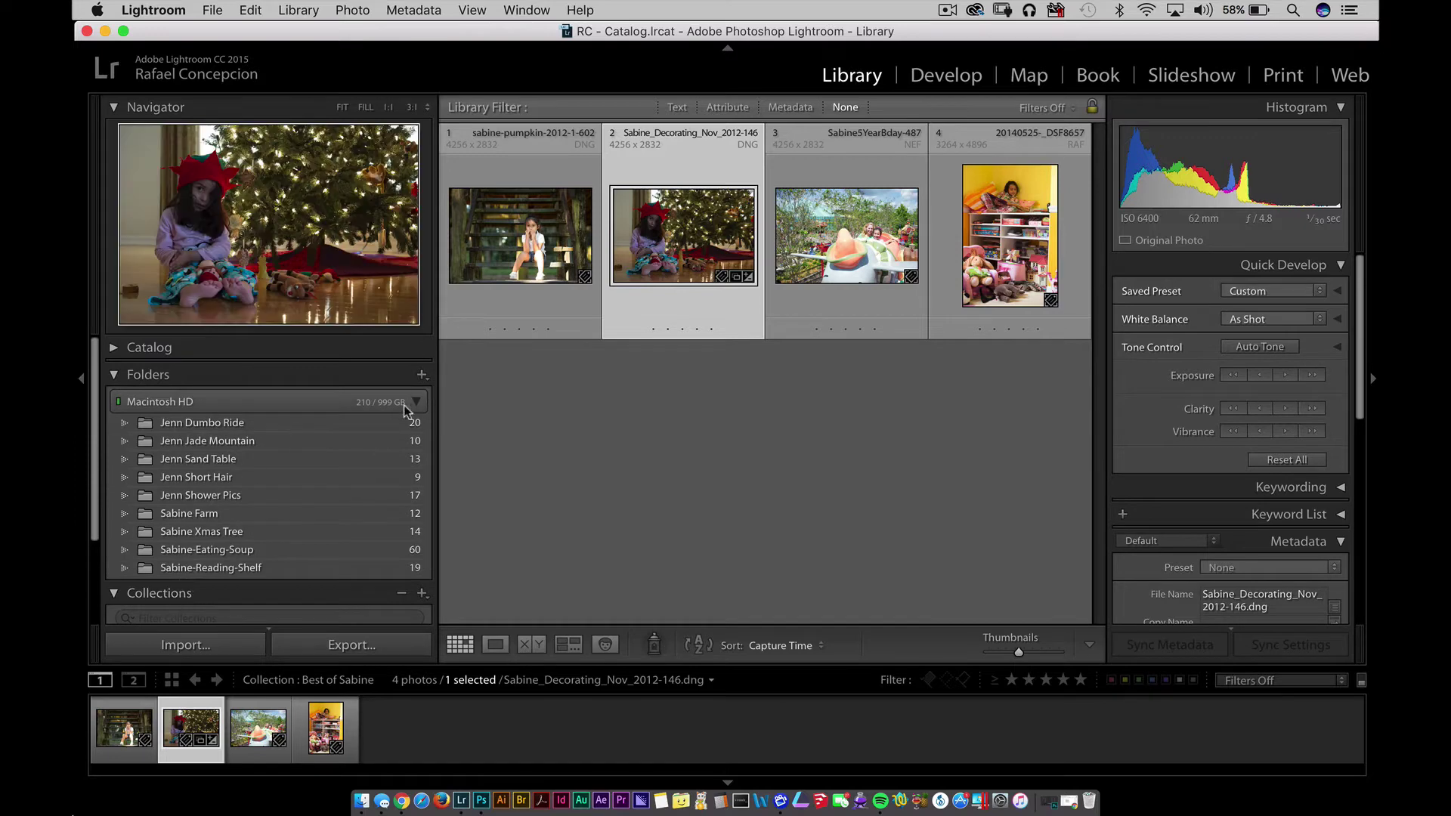
# Select the four Sabine folders and drag them into Collections to make matching collections.
pyautogui.click(176, 530)
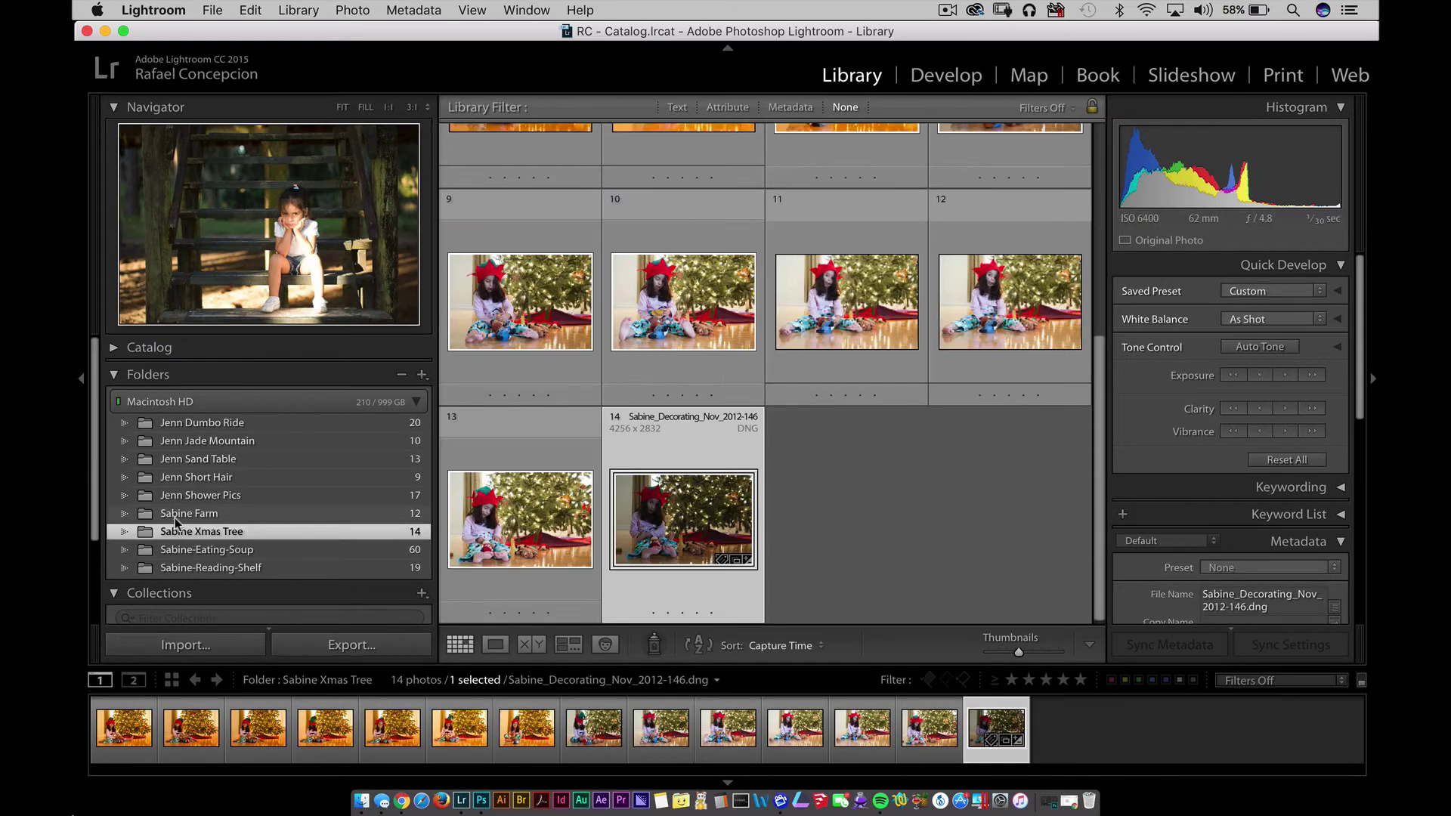
pyautogui.click(175, 515)
pyautogui.keyDown('shift'); pyautogui.click(175, 568); pyautogui.keyUp('shift')
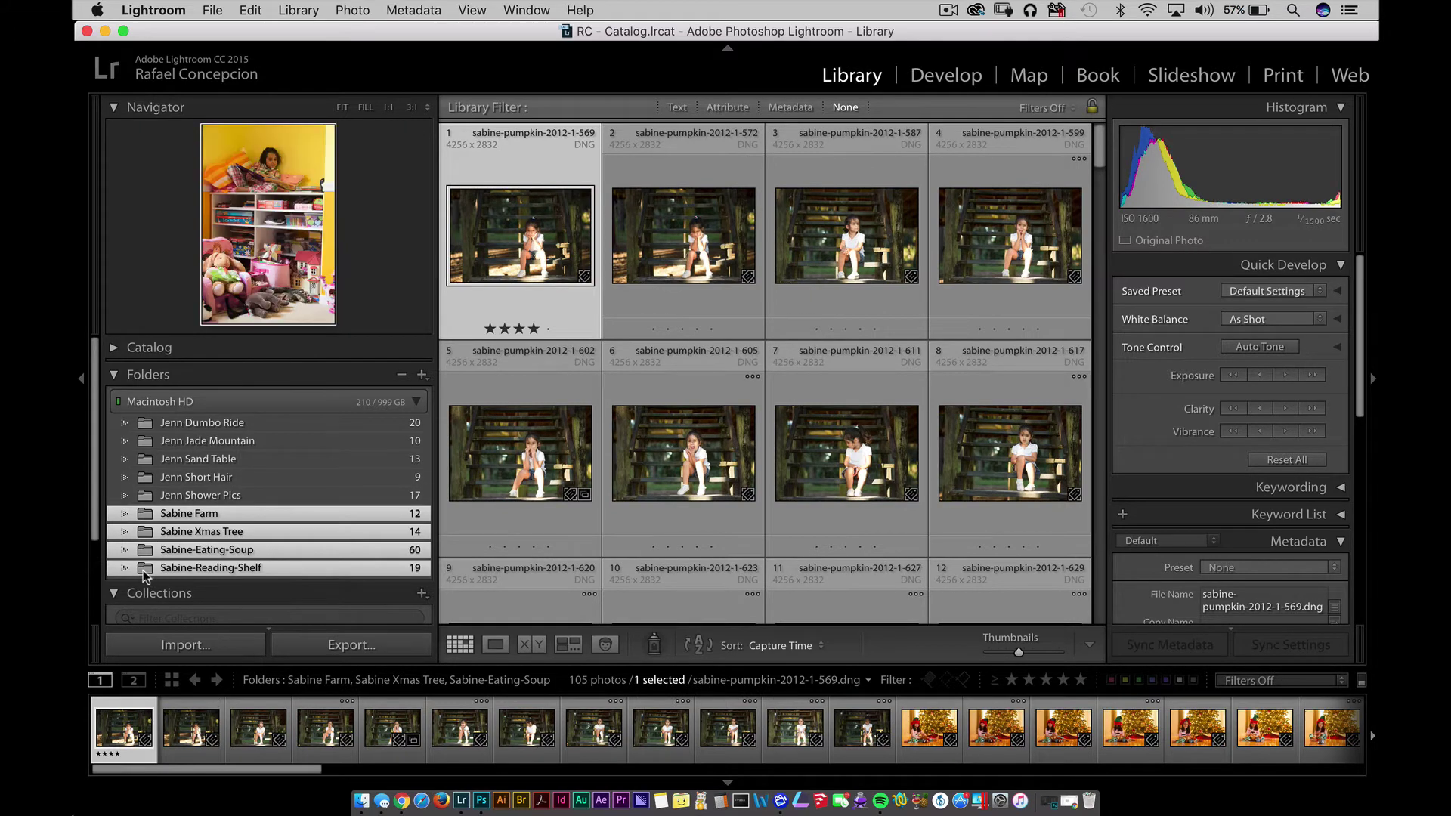
pyautogui.moveTo(145, 576)
pyautogui.mouseDown()
pyautogui.moveTo(133, 593)
pyautogui.moveTo(157, 602)
pyautogui.mouseUp()
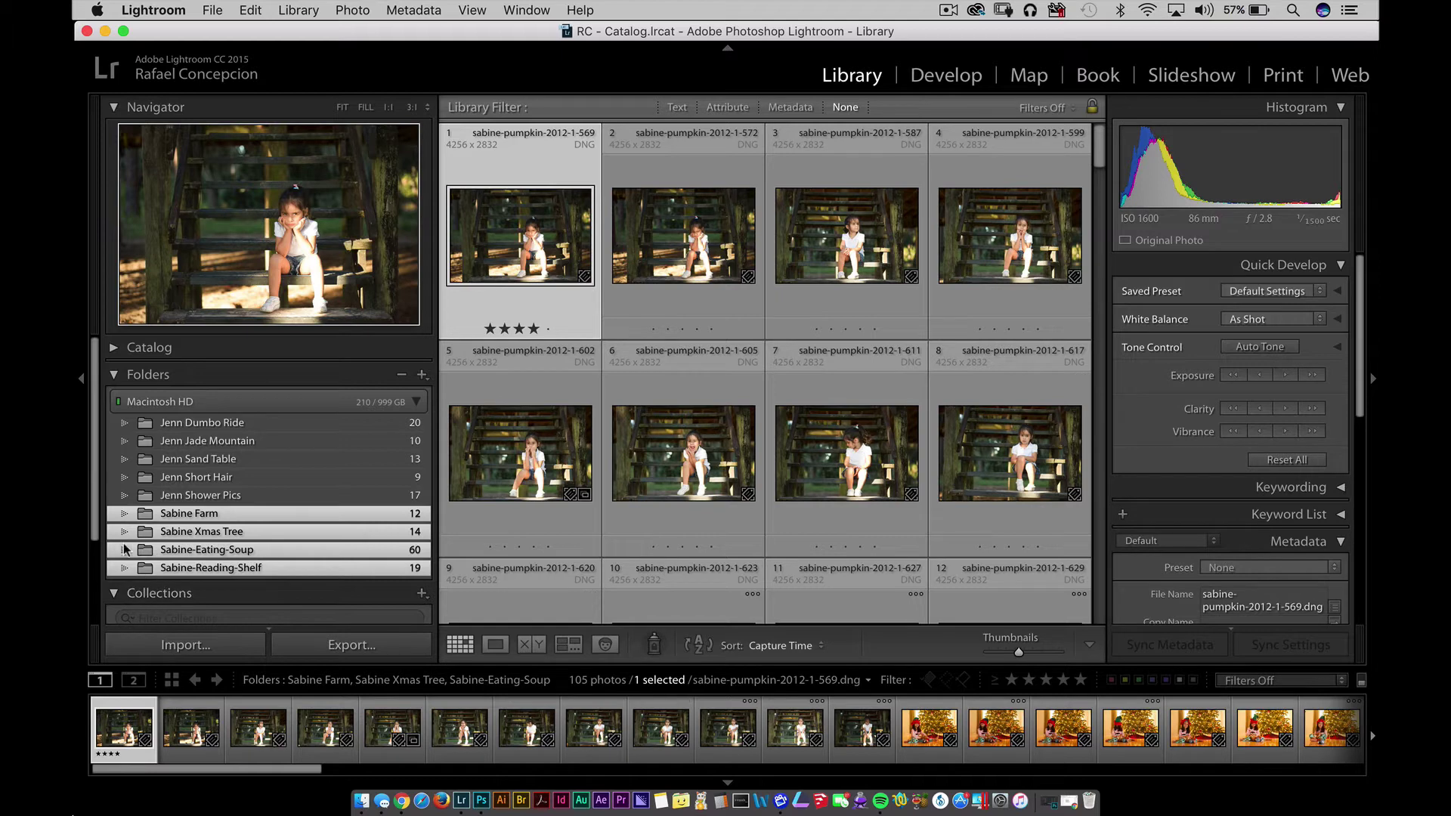
pyautogui.moveTo(96, 514); pyautogui.dragTo(94, 583)
pyautogui.moveTo(204, 457); pyautogui.dragTo(189, 529)
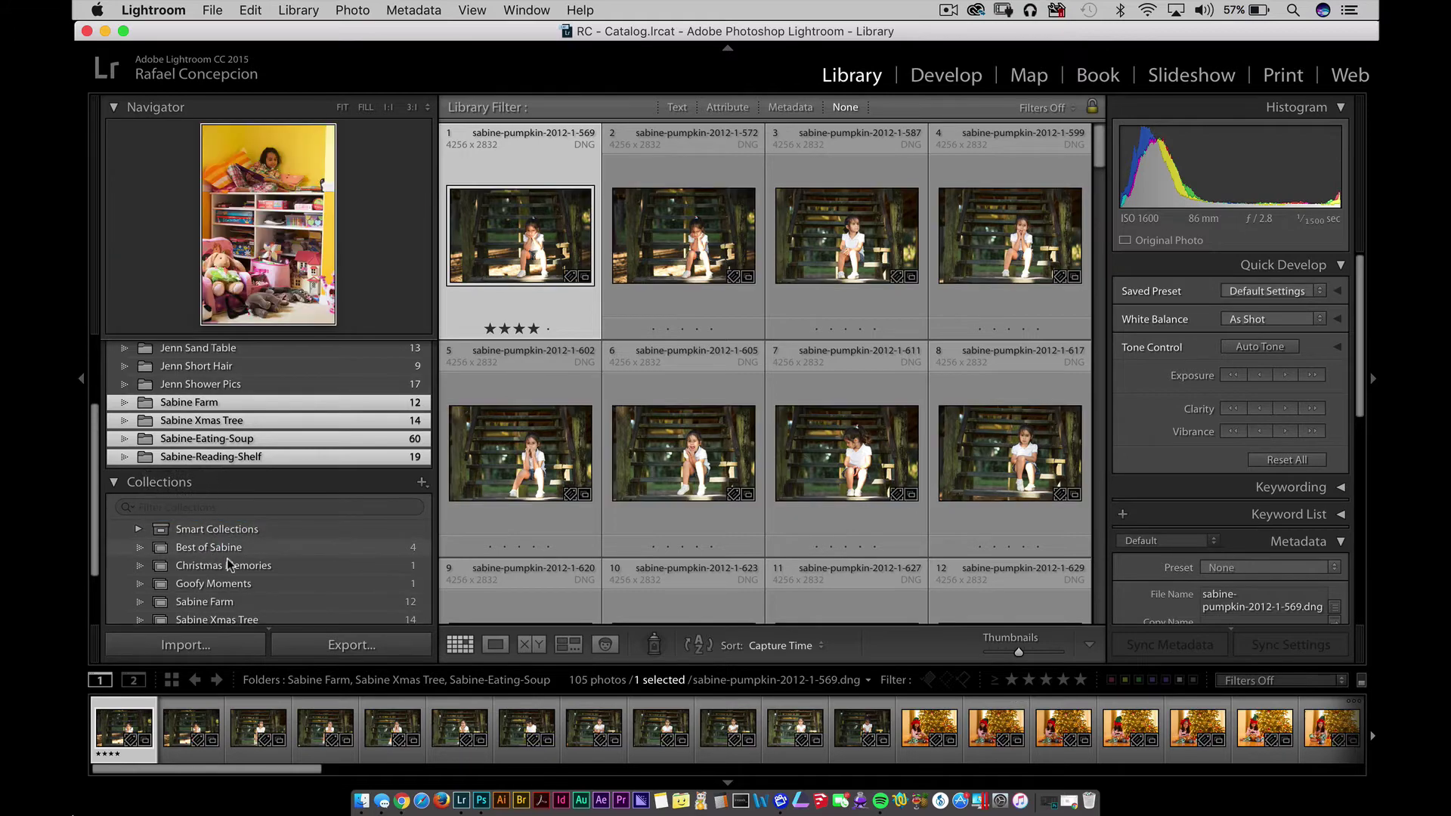
# Check the new Sabine Farm, Sabine Xmas Tree, Sabine-Eating-Soup and Sabine-Reading-Shelf collections.
pyautogui.scroll(-3, 203, 529)
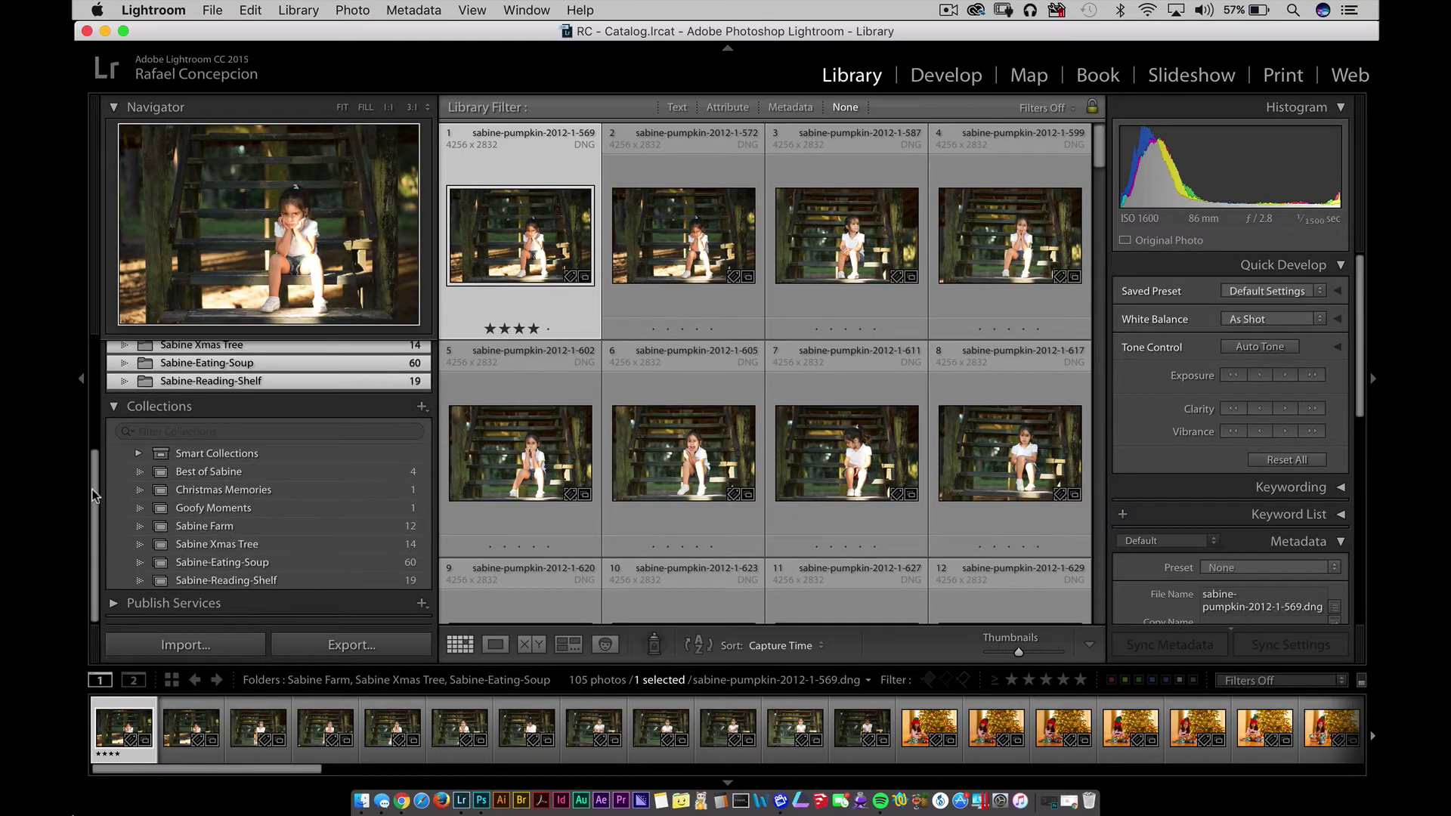
pyautogui.click(203, 526)
pyautogui.click(229, 544)
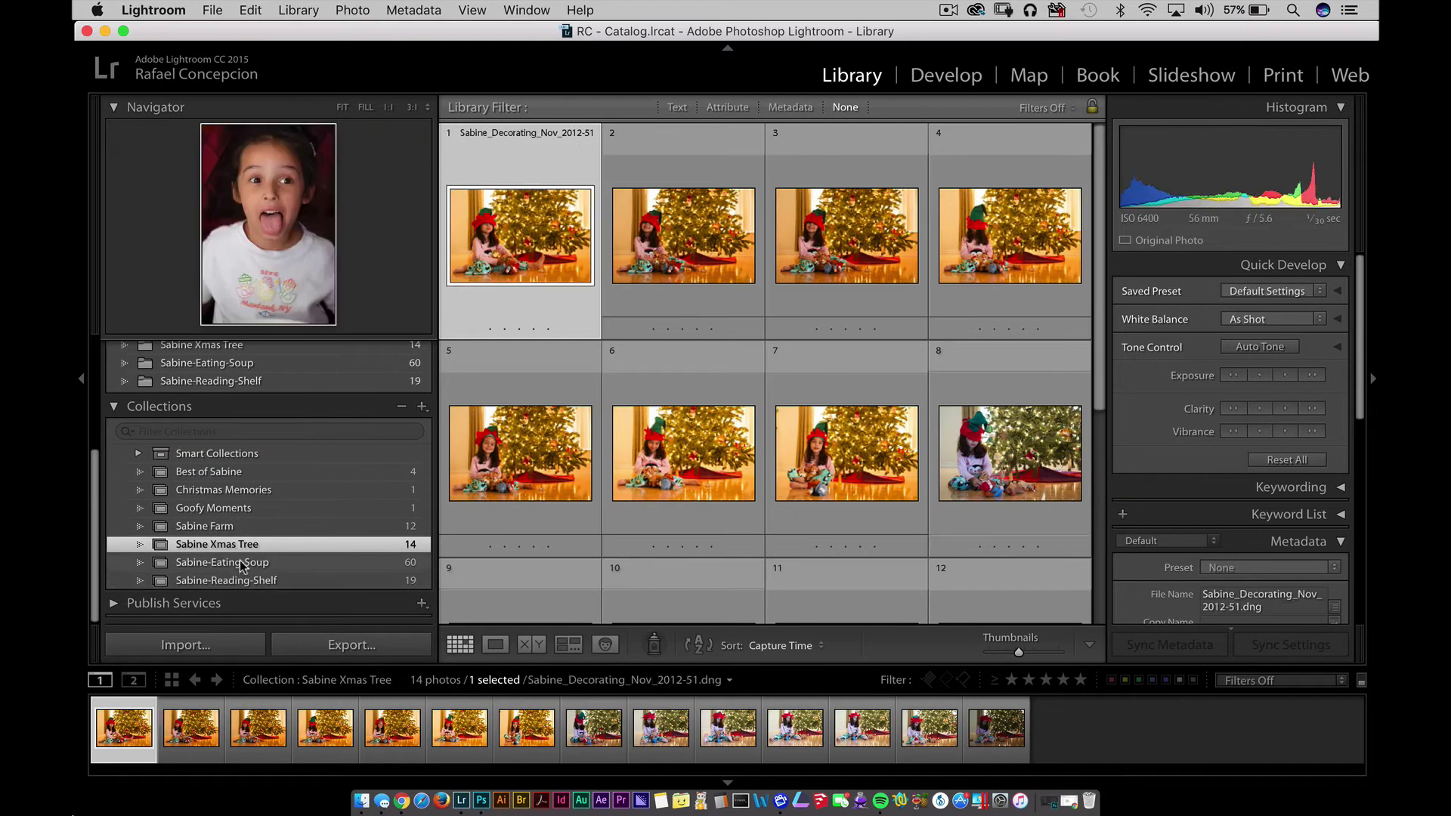
pyautogui.click(242, 564)
pyautogui.click(227, 580)
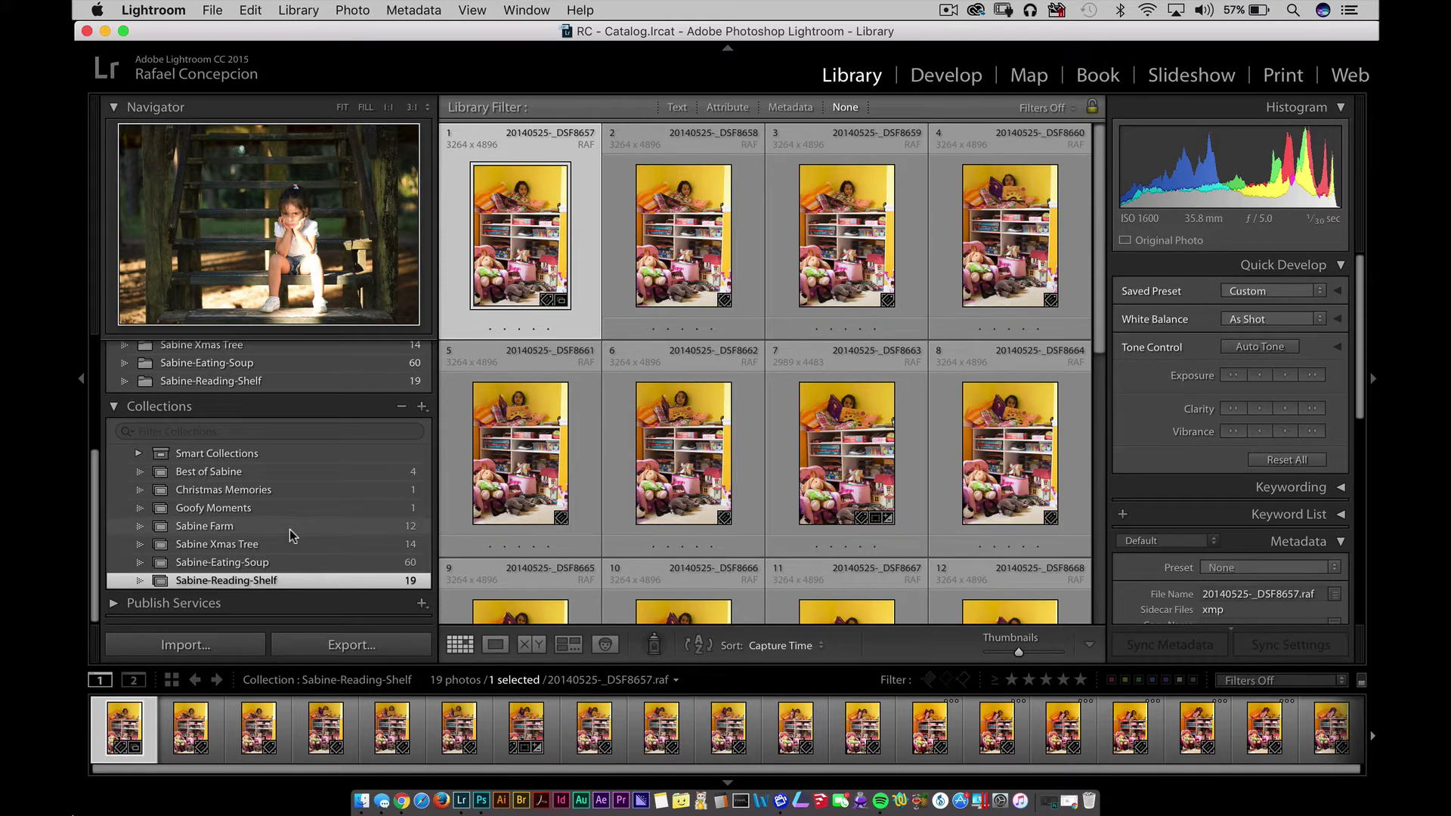
pyautogui.scroll(3, 297, 407)
pyautogui.scroll(-3, 297, 408)
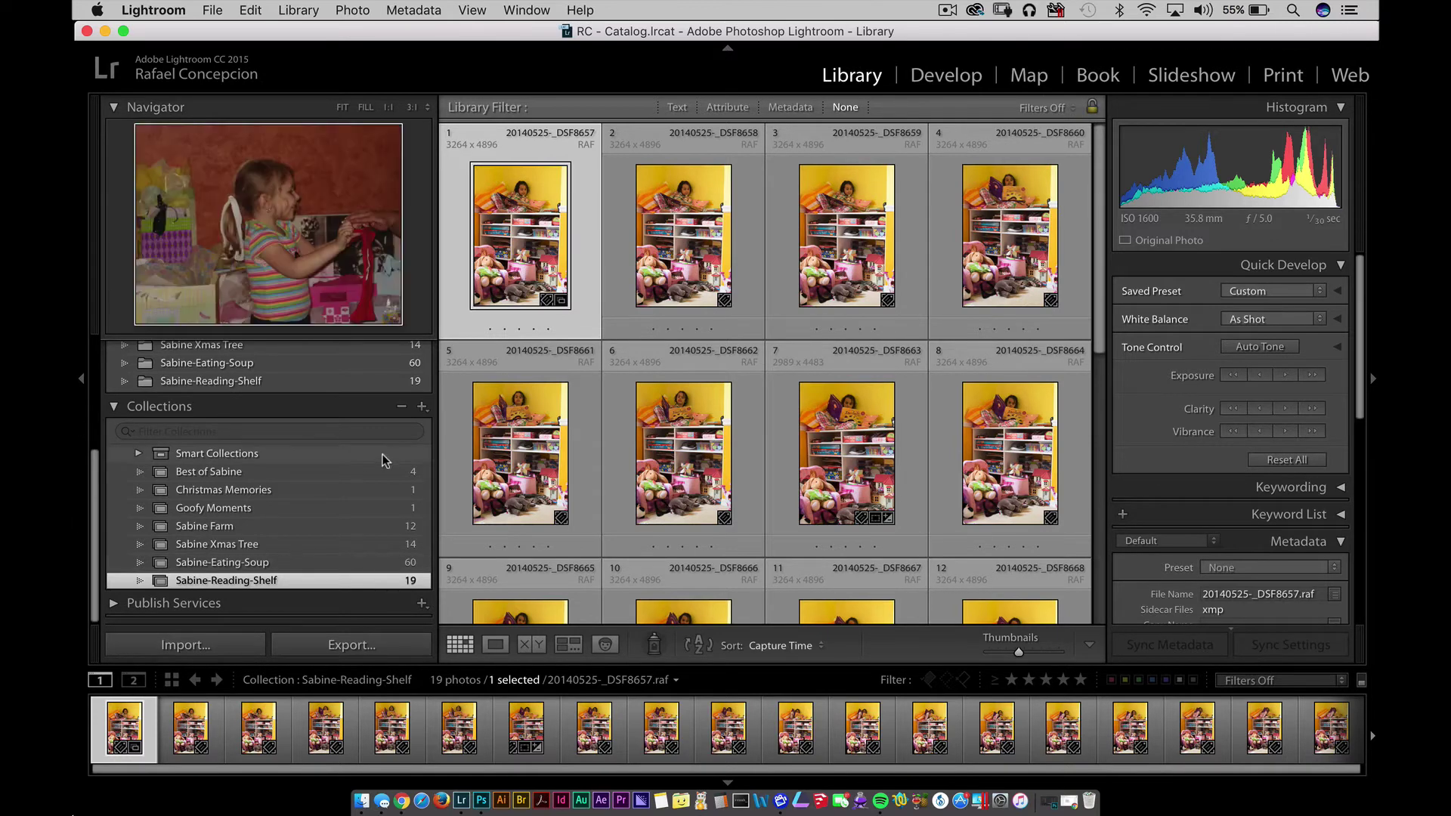
# Create a new collection set named 'Sabine Images'.
pyautogui.click(422, 407)
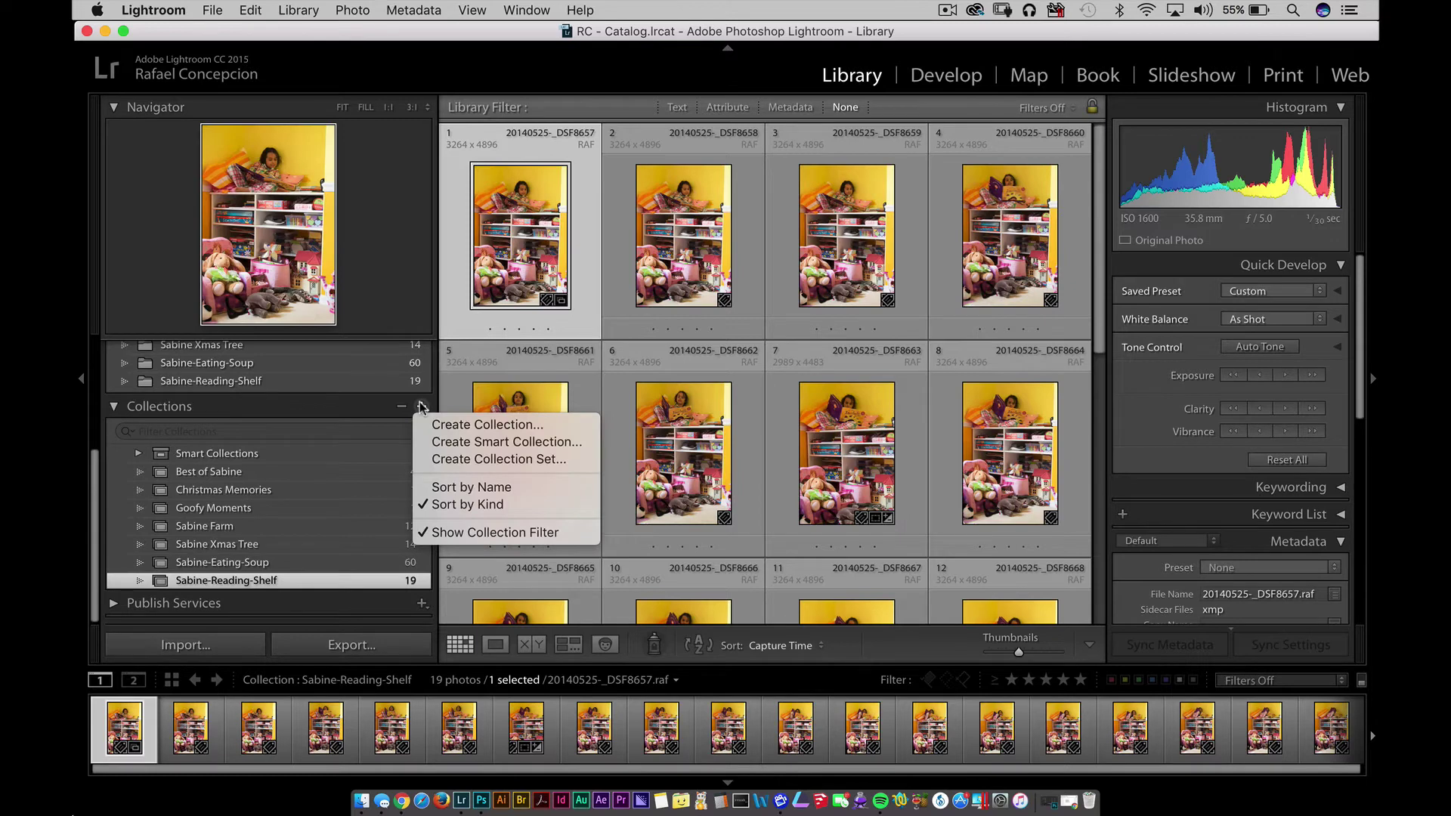
pyautogui.click(524, 456)
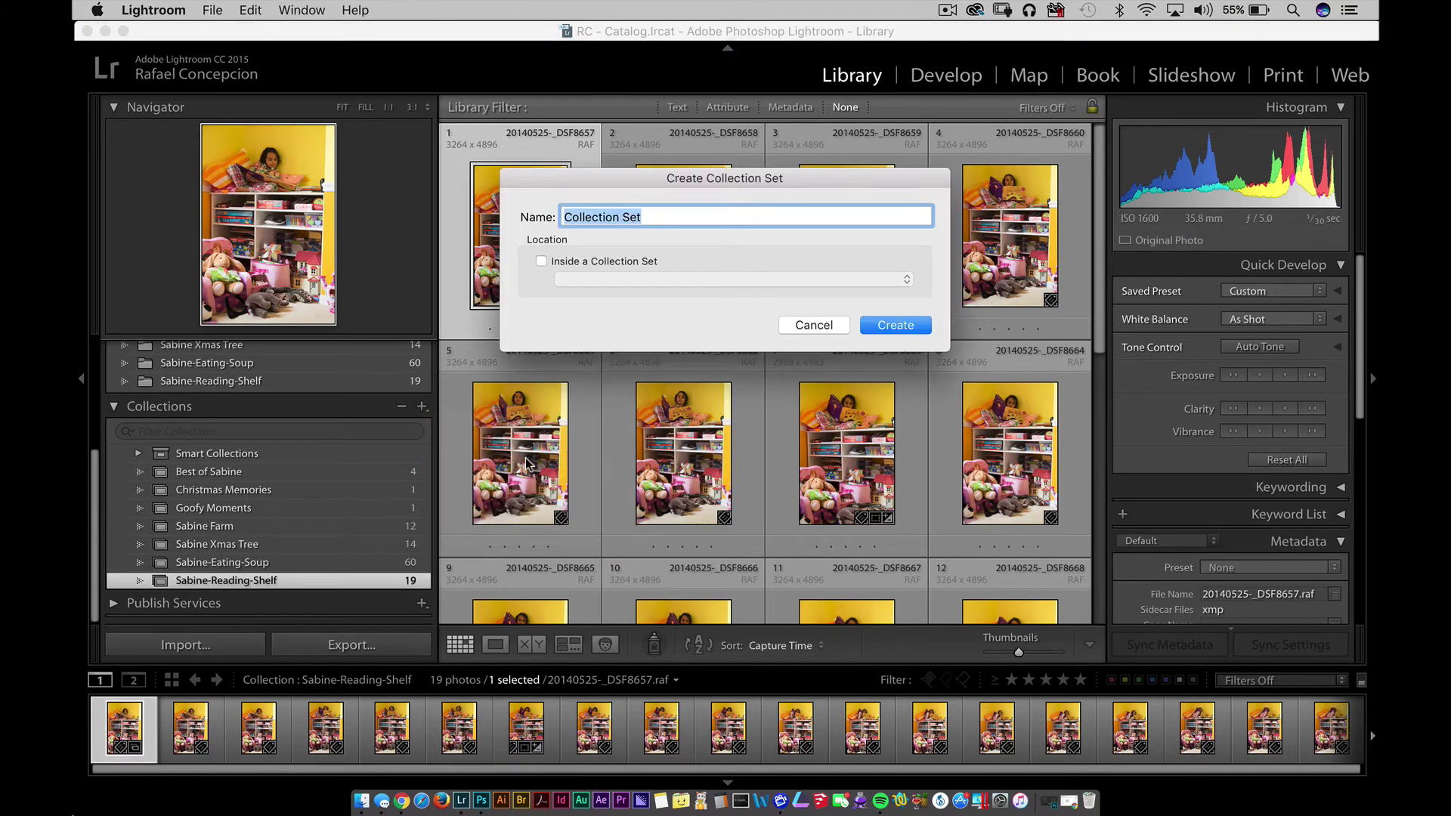
pyautogui.write('Sabine Images')
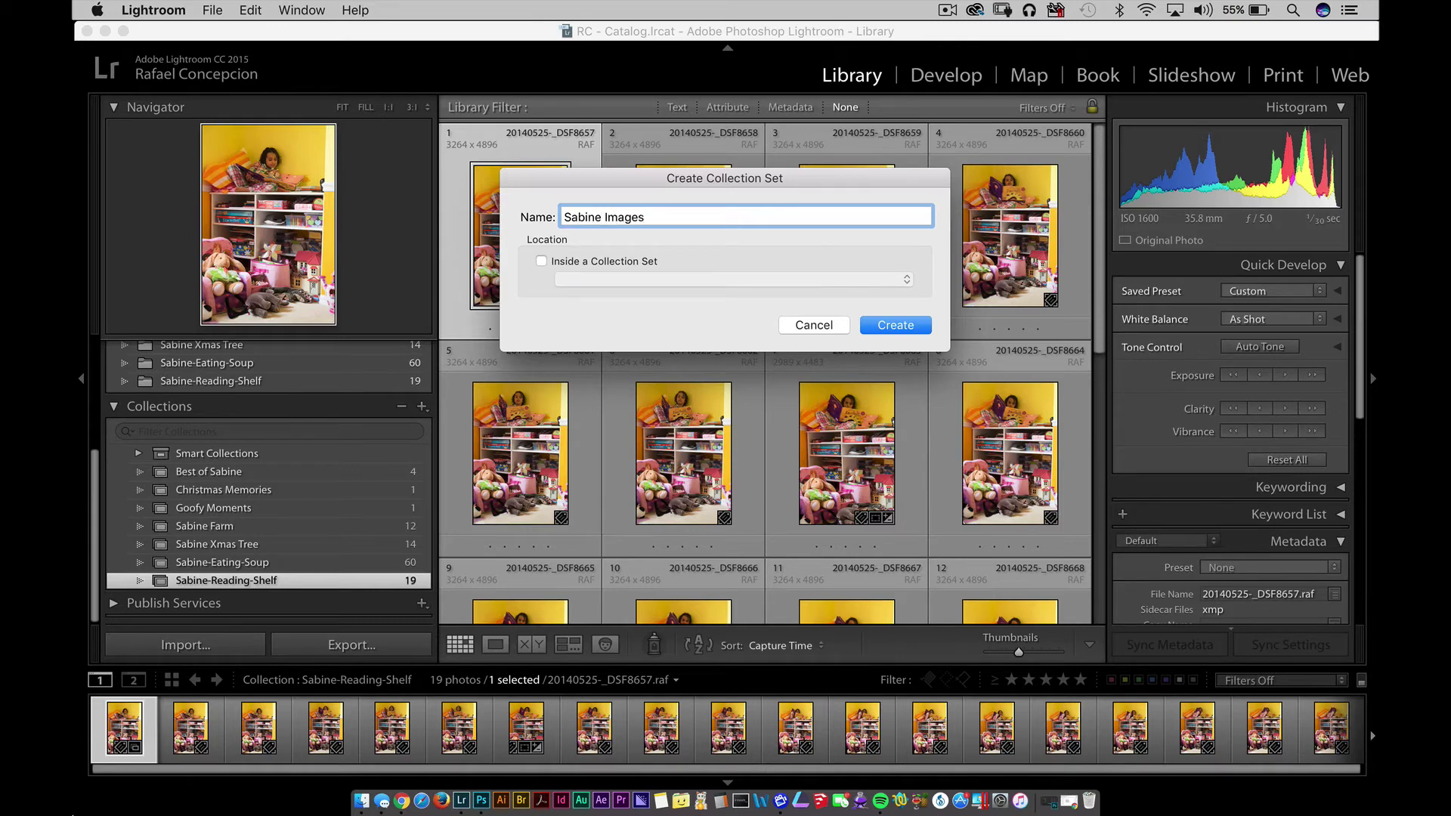
pyautogui.press('Return')
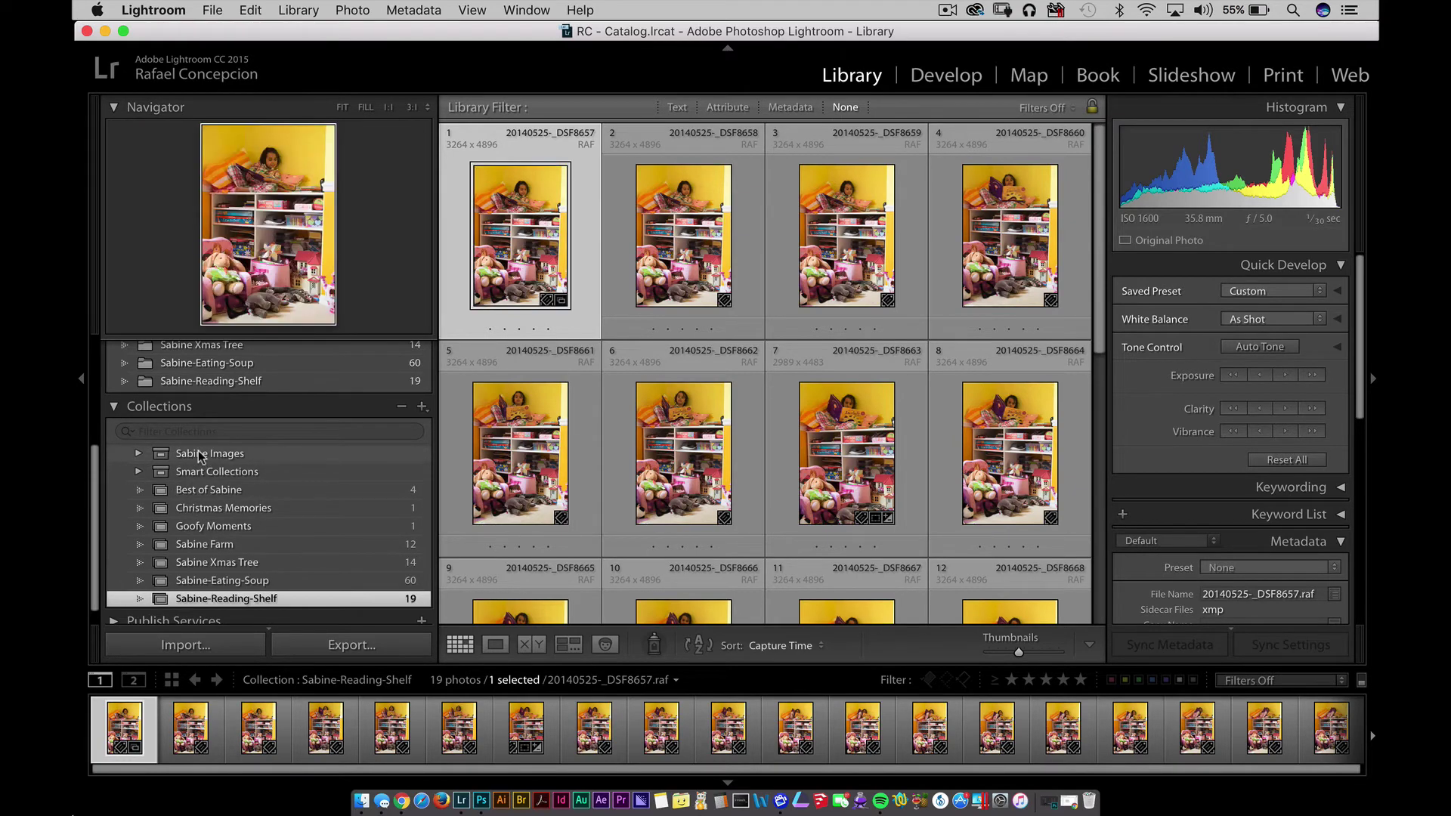
# Move the four Sabine collections into Sabine Images and verify its contents.
pyautogui.click(195, 545)
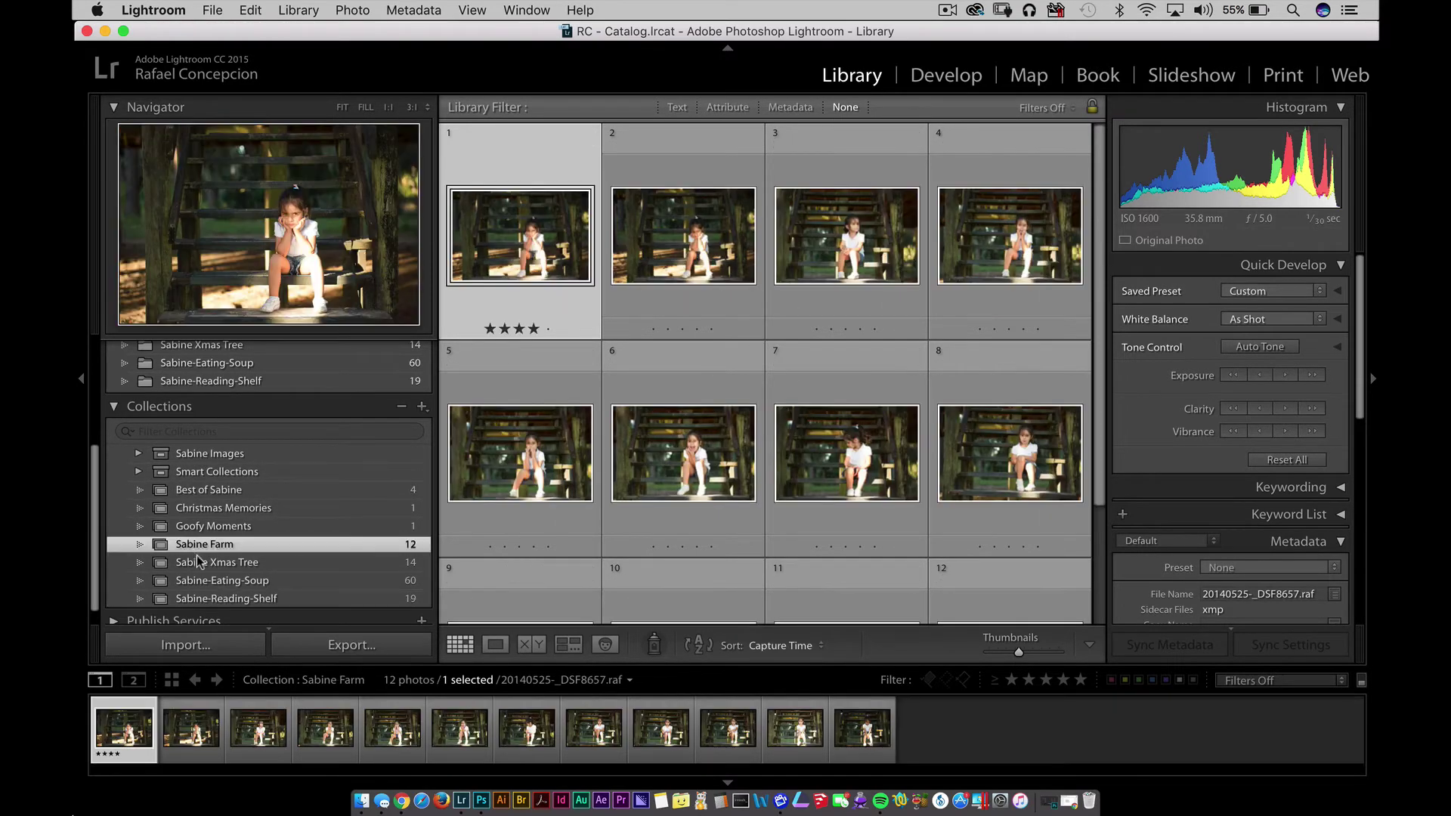
pyautogui.keyDown('shift'); pyautogui.click(210, 599); pyautogui.keyUp('shift')
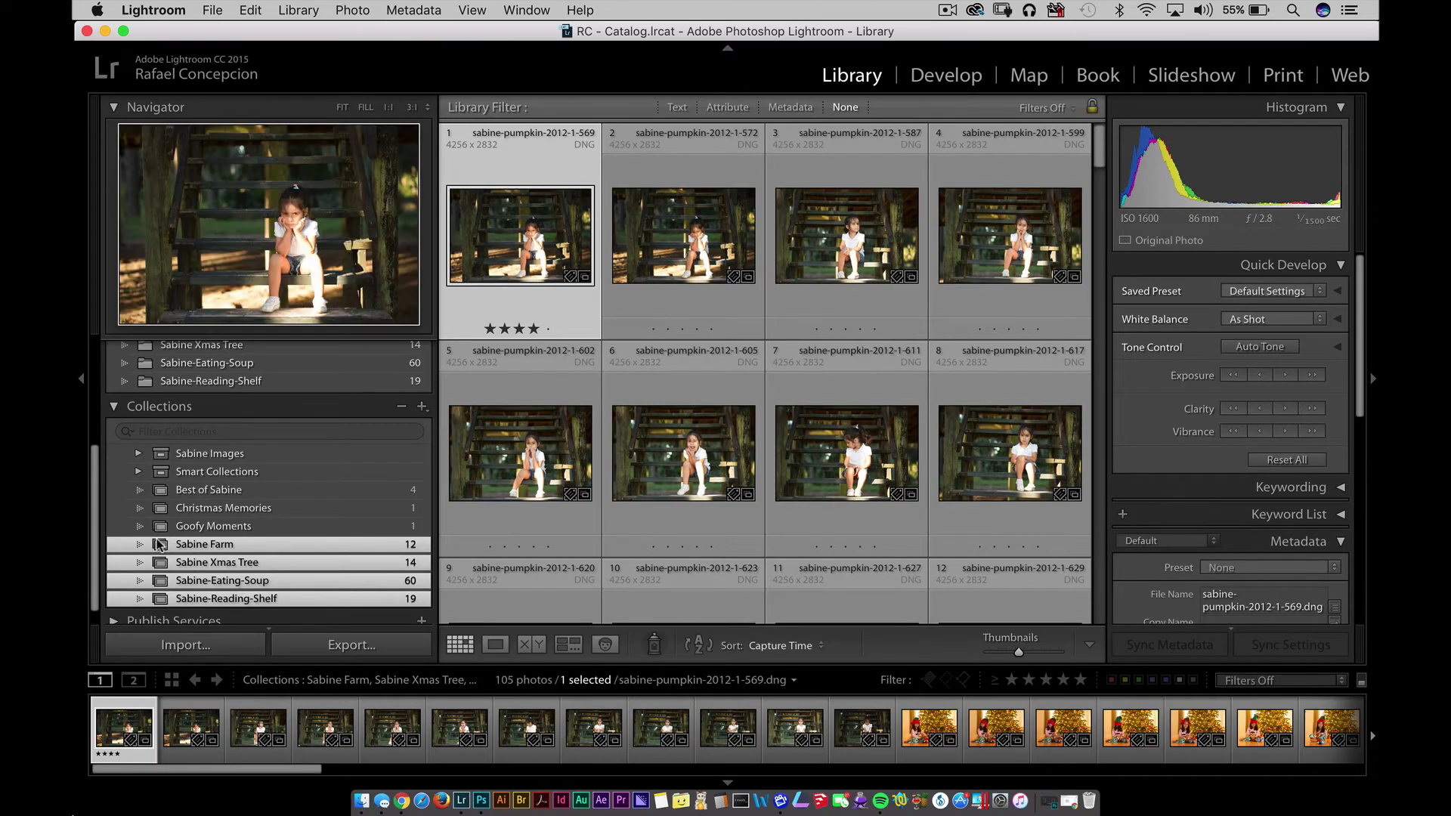
pyautogui.click(226, 453)
pyautogui.moveTo(239, 460); pyautogui.dragTo(240, 463)
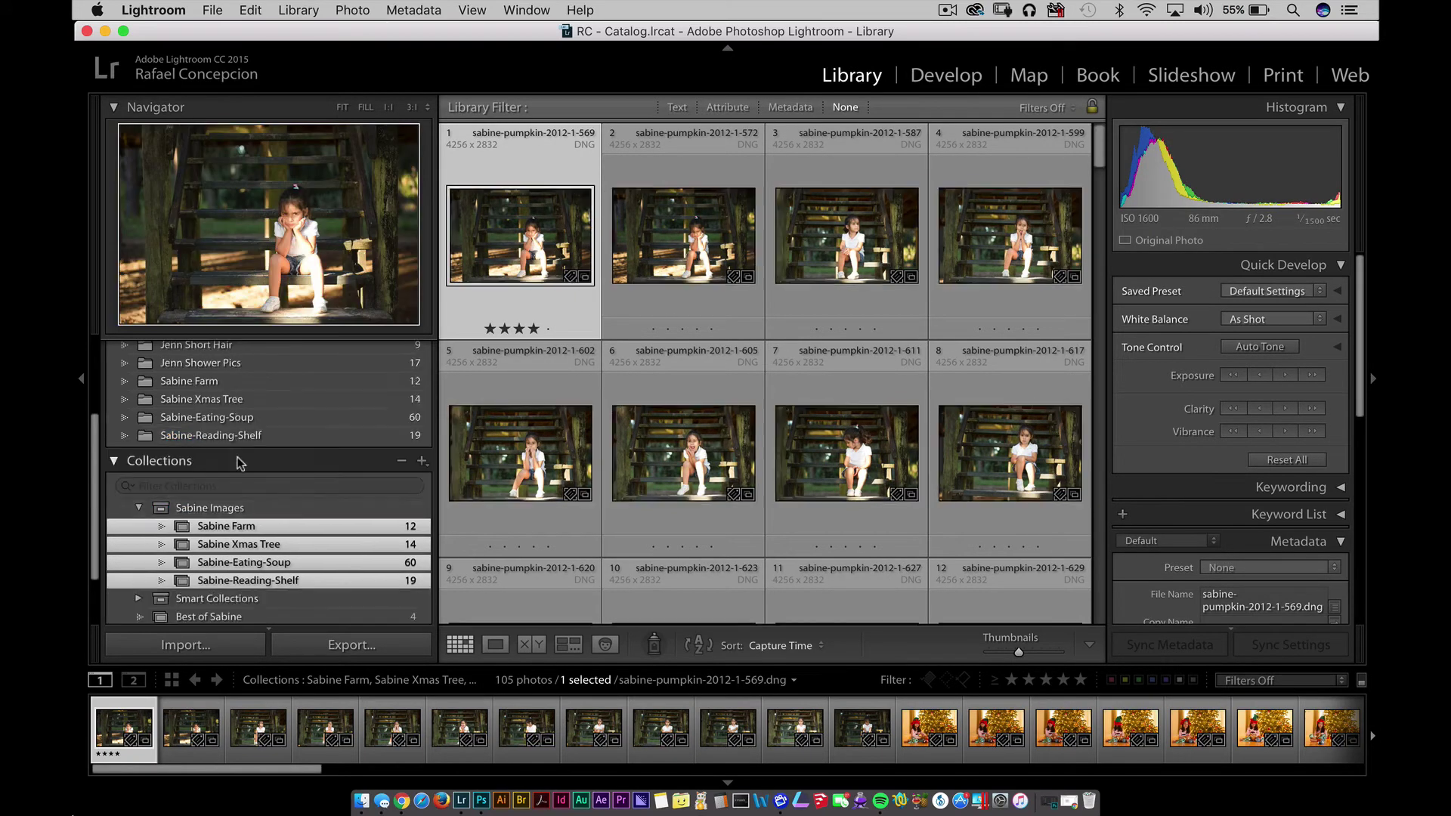
pyautogui.click(138, 510)
pyautogui.click(137, 509)
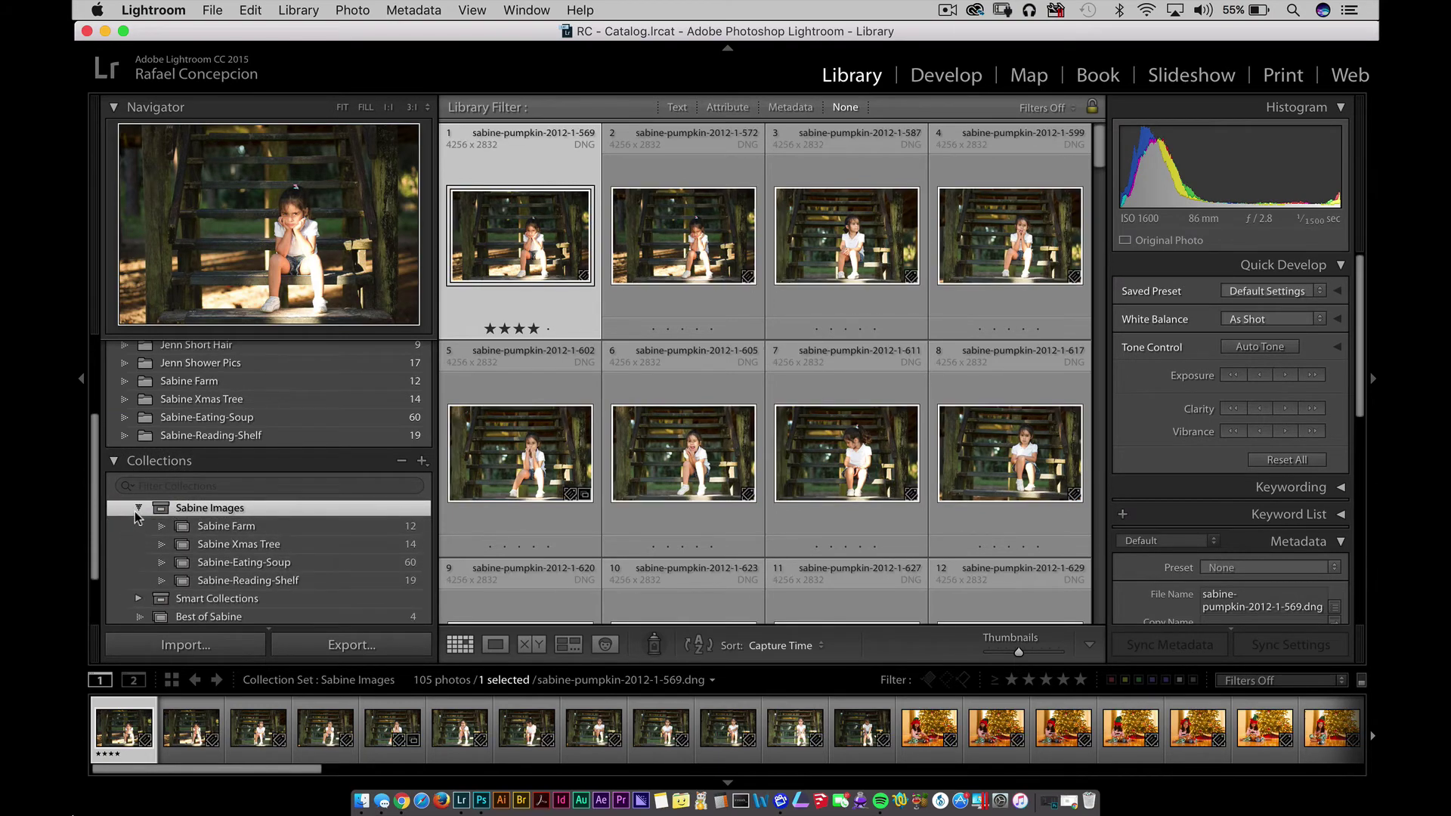
pyautogui.scroll(-2, 258, 522)
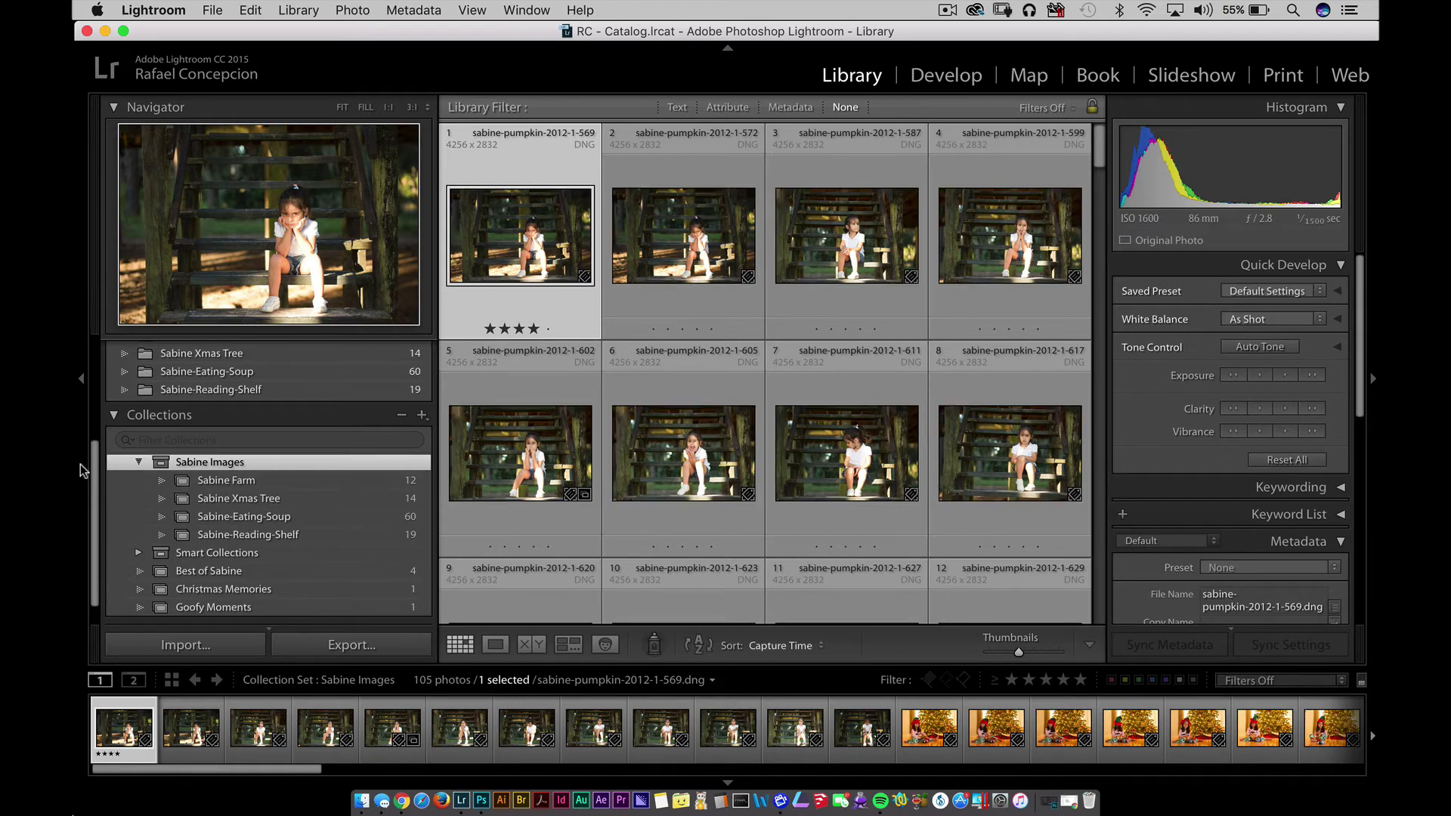
pyautogui.click(138, 461)
# Turn the five Jenn folders, from Jenn Dumbo Ride onward, into collections.
pyautogui.scroll(3, 189, 408)
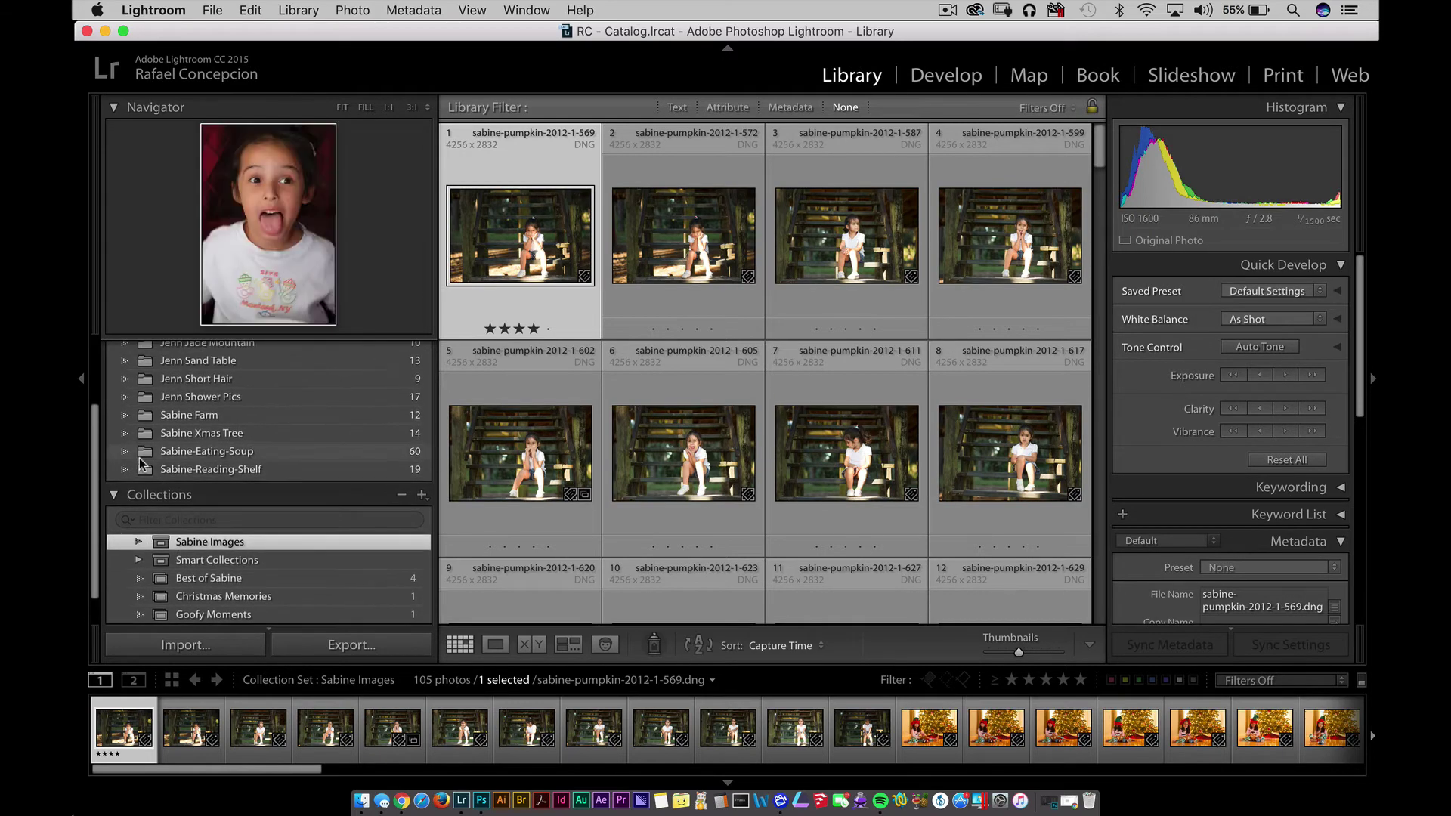
pyautogui.click(217, 356)
pyautogui.keyDown('shift'); pyautogui.click(219, 429); pyautogui.keyUp('shift')
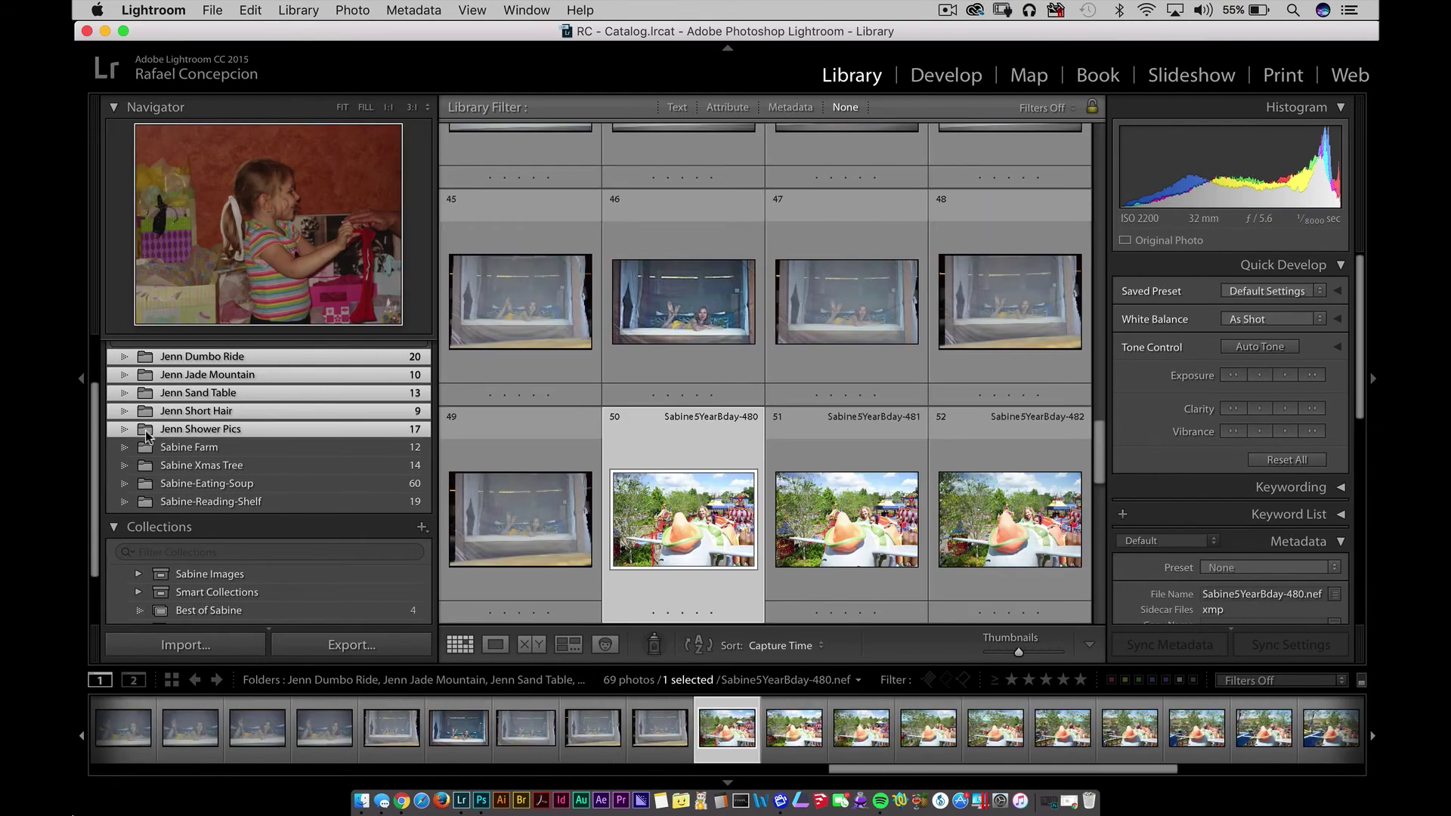
pyautogui.moveTo(149, 432); pyautogui.dragTo(194, 572)
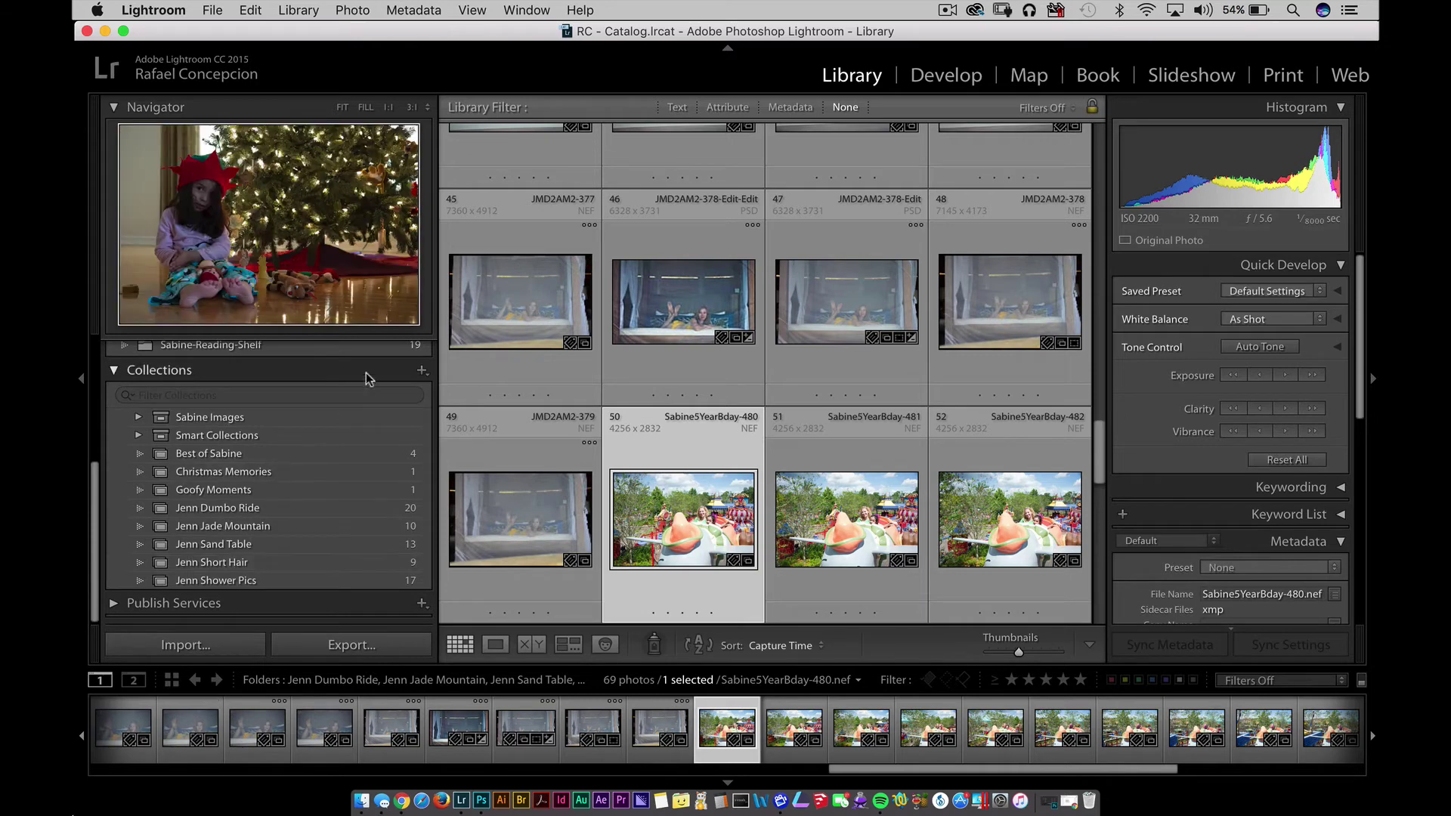
# Create a new collection set named 'Jenn Images'.
pyautogui.click(422, 370)
pyautogui.click(454, 423)
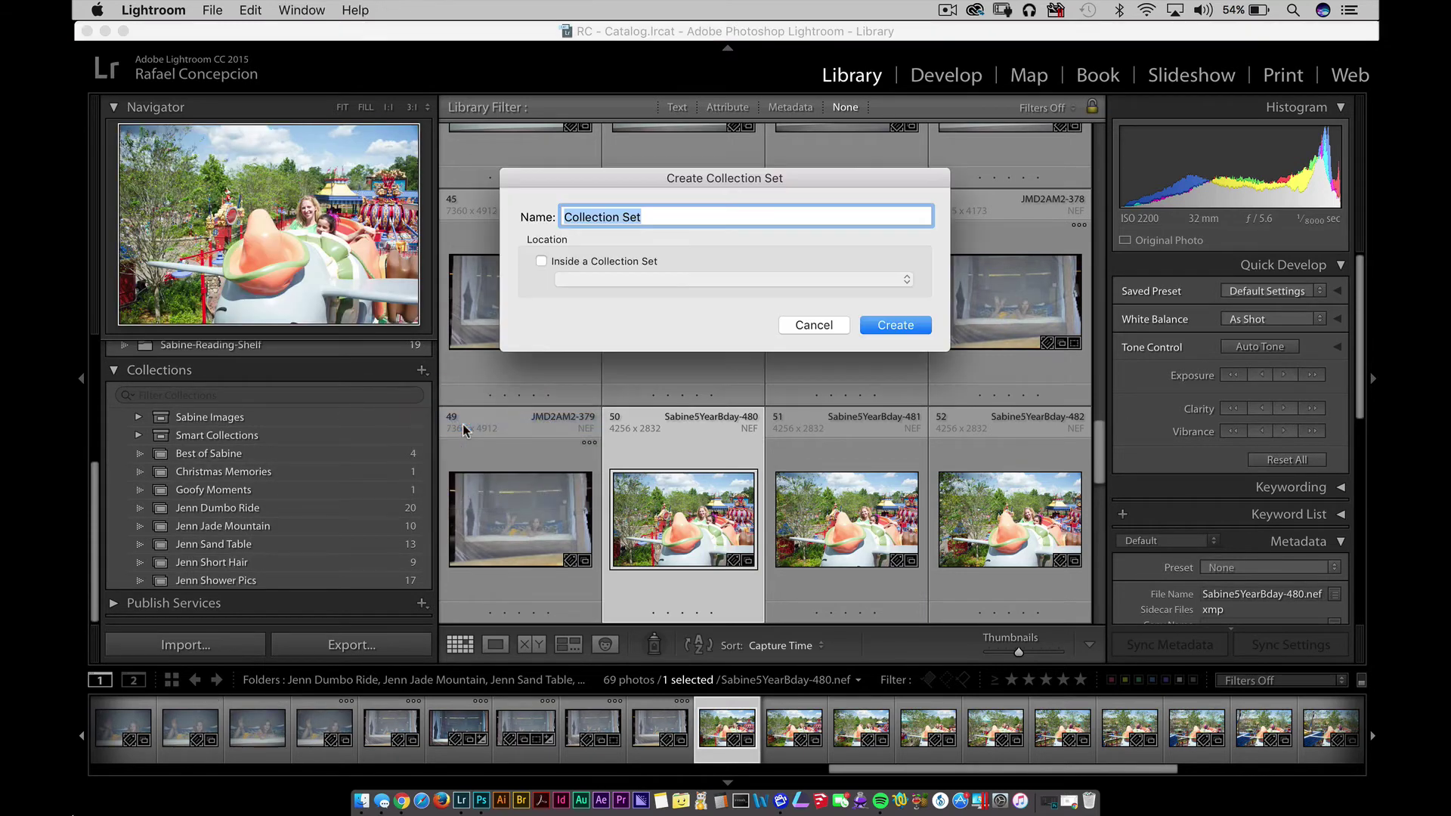
pyautogui.write('Jenn Images')
pyautogui.press('Return')
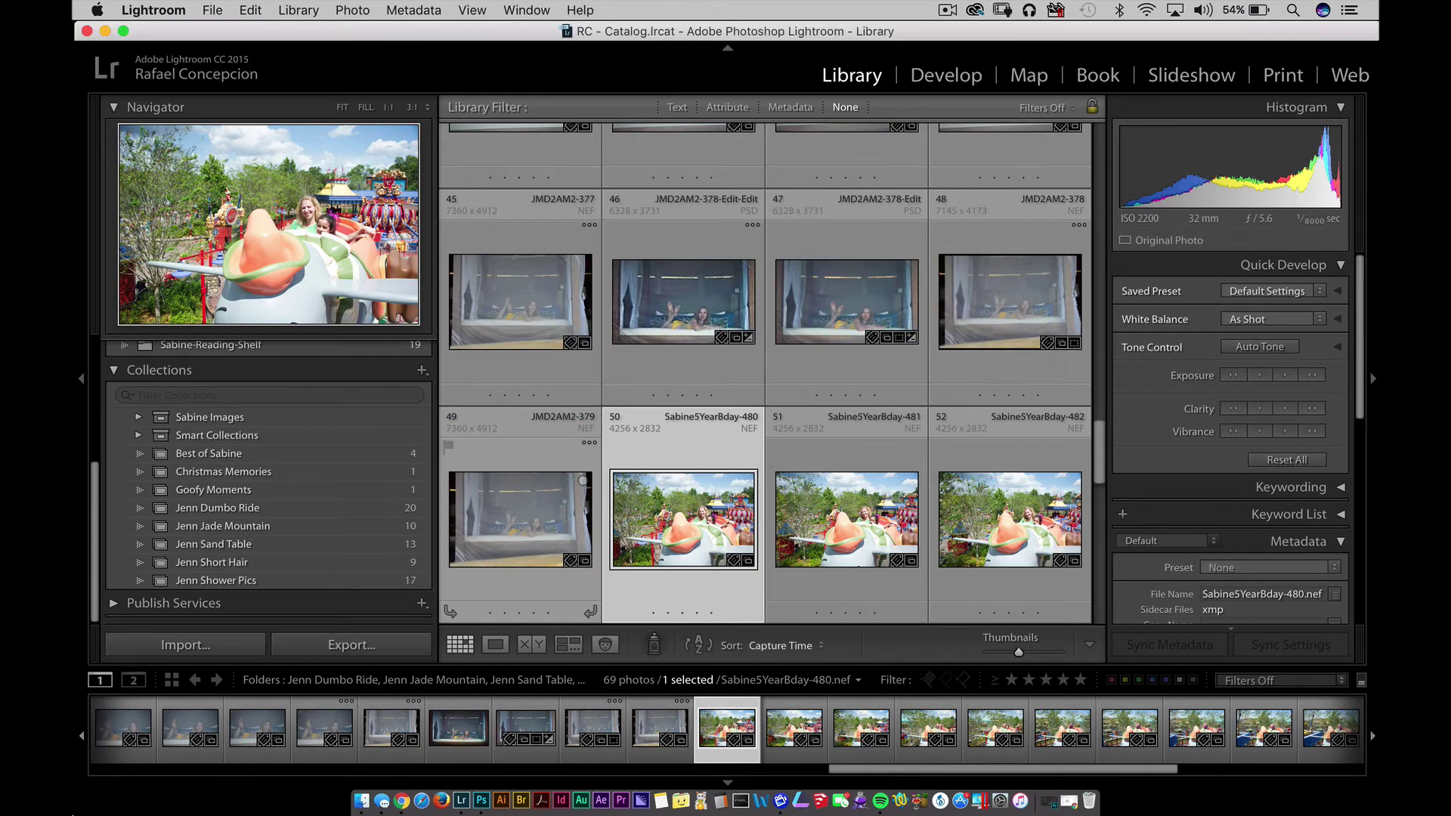
# Move the five Jenn collections into Jenn Images and collapse the set.
pyautogui.click(219, 526)
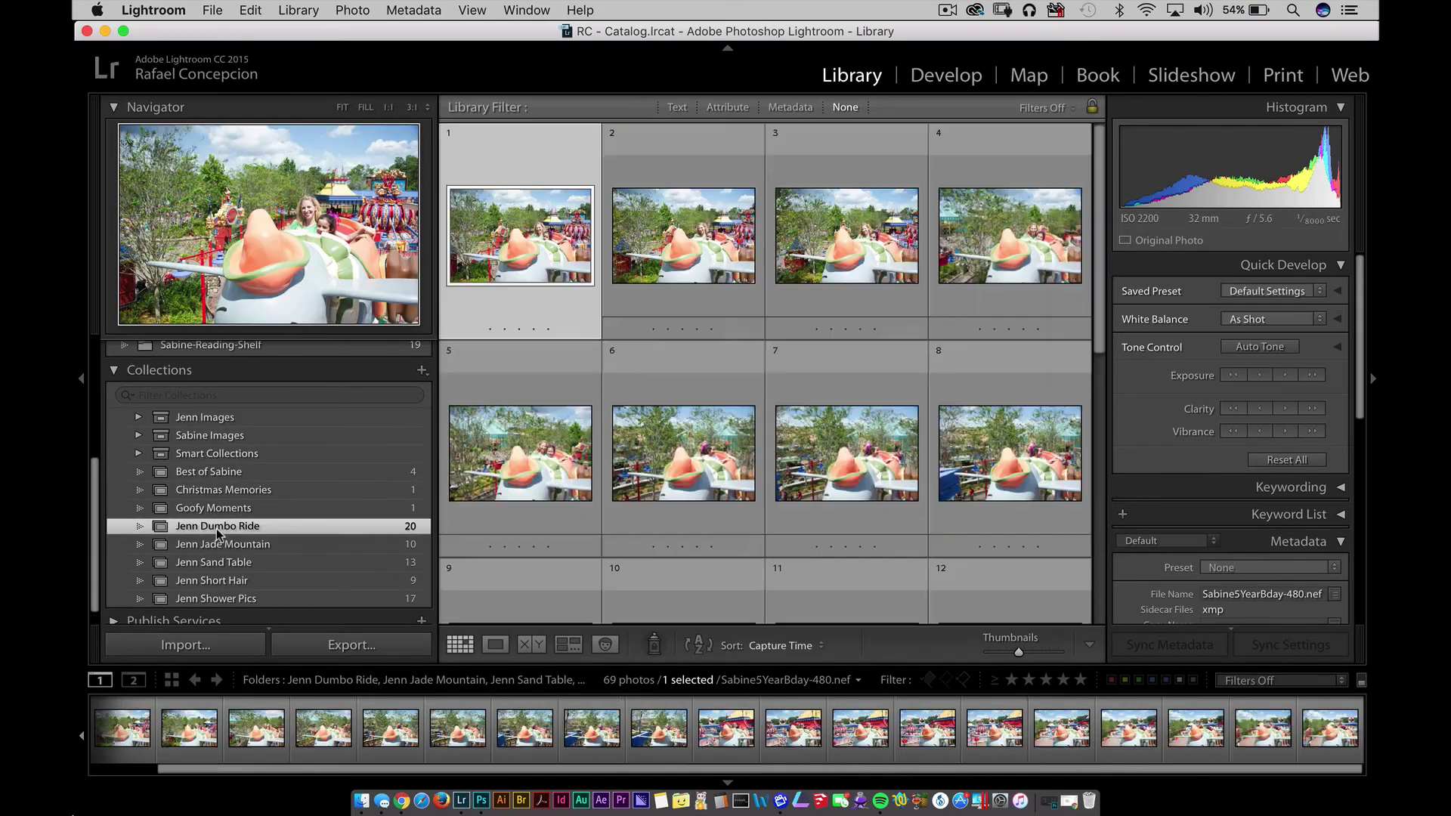
pyautogui.keyDown('shift'); pyautogui.click(217, 599); pyautogui.keyUp('shift')
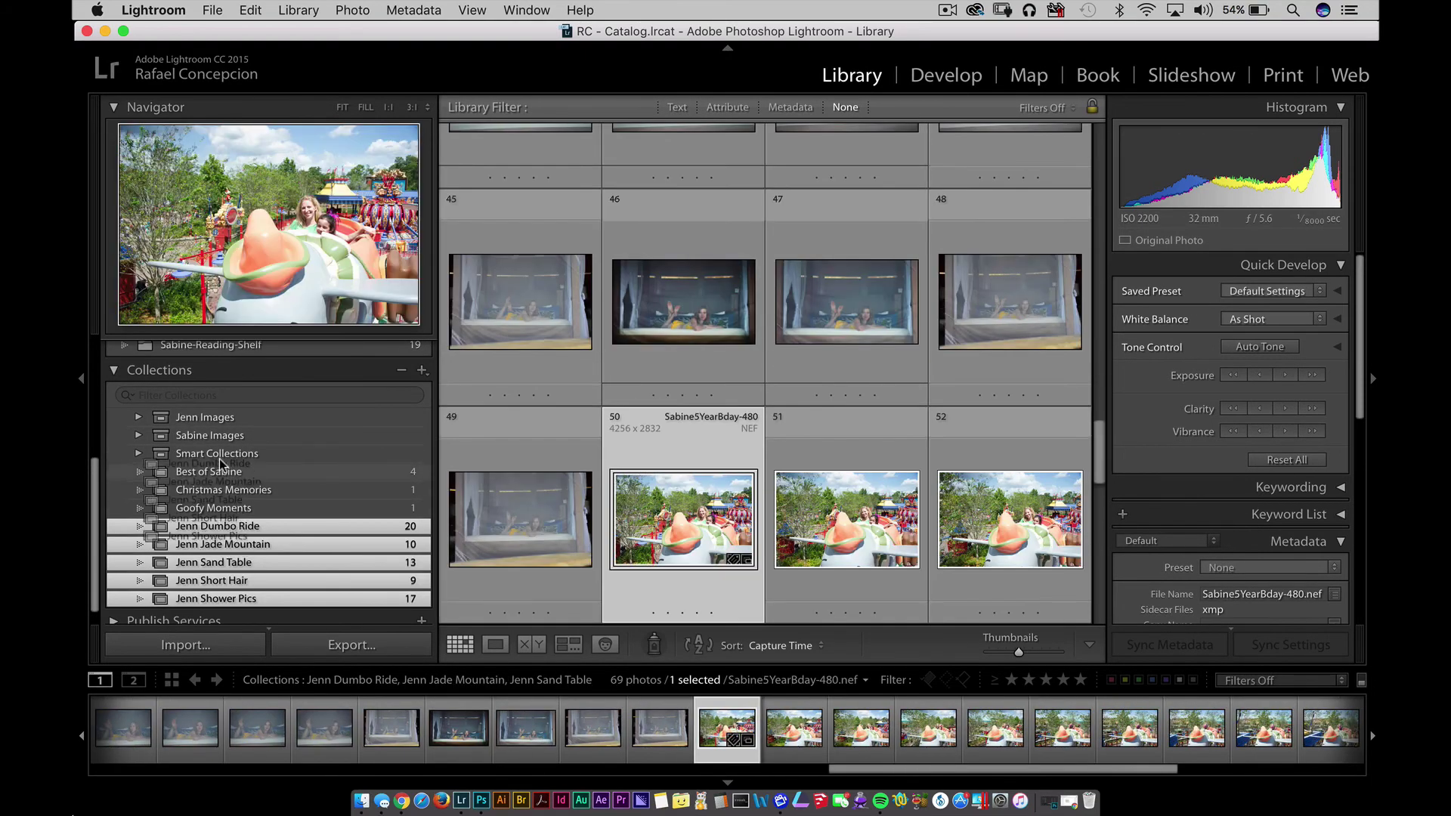
pyautogui.moveTo(237, 523); pyautogui.dragTo(218, 425)
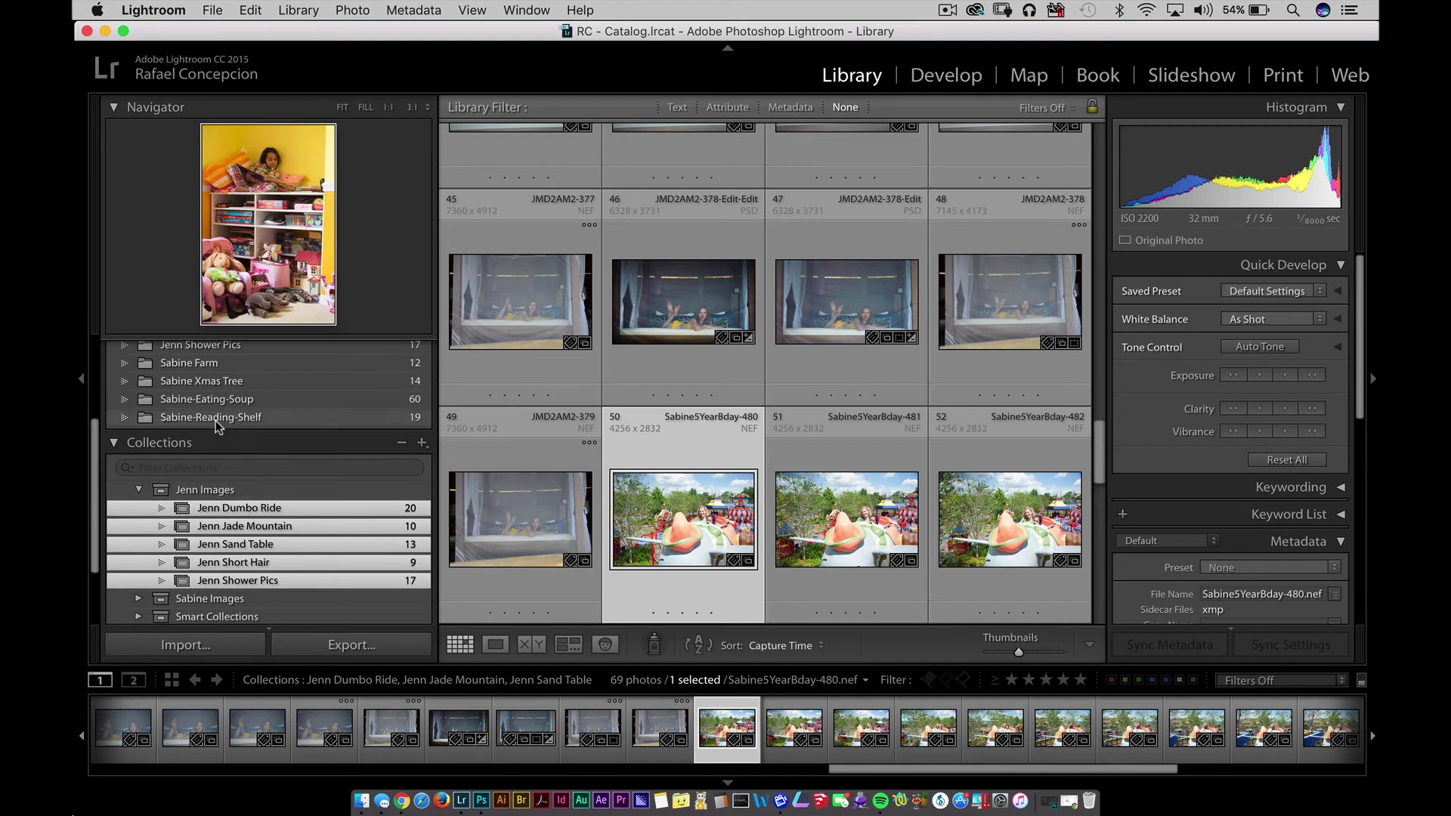
pyautogui.click(142, 491)
pyautogui.click(139, 490)
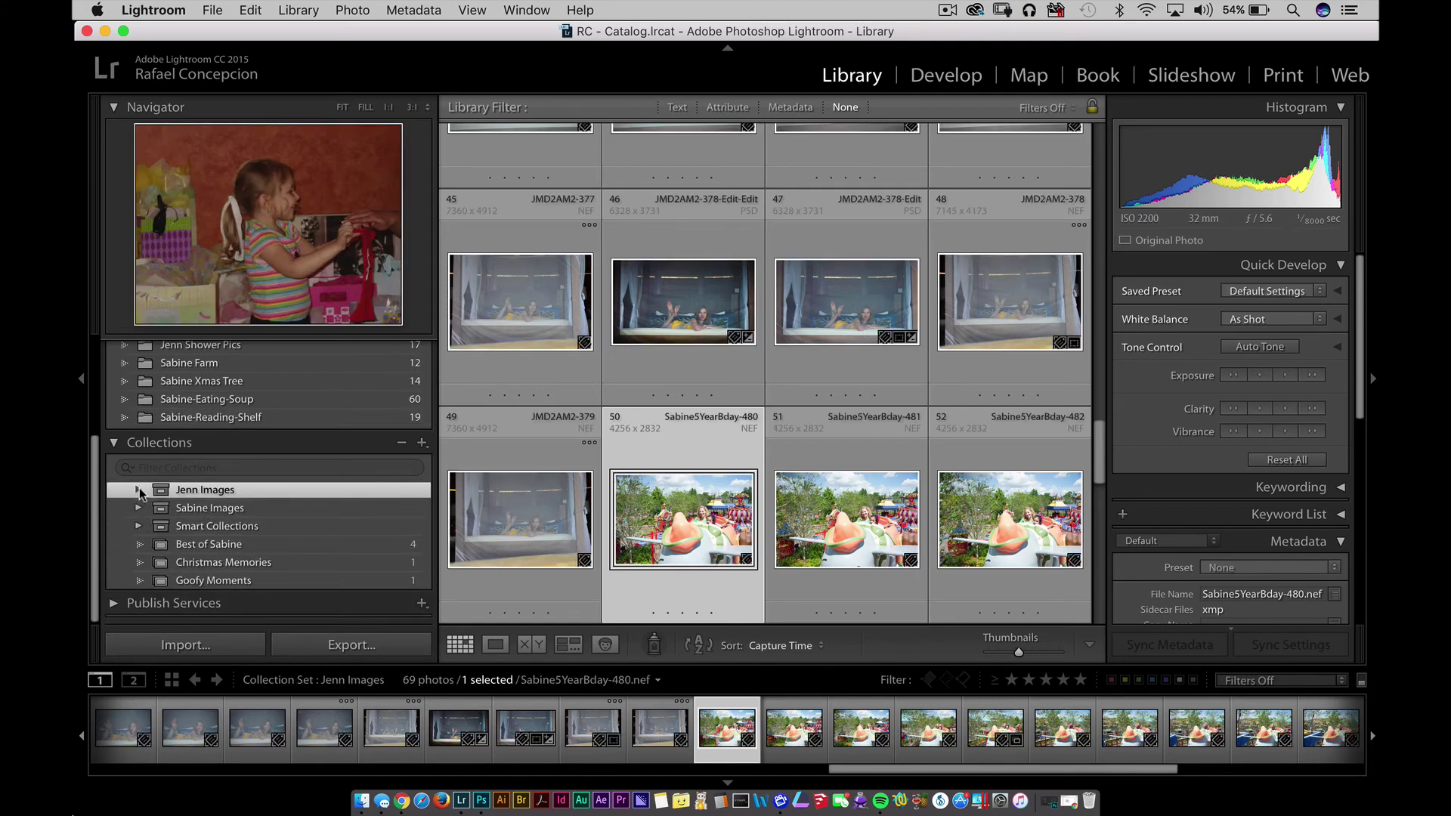
pyautogui.click(140, 490)
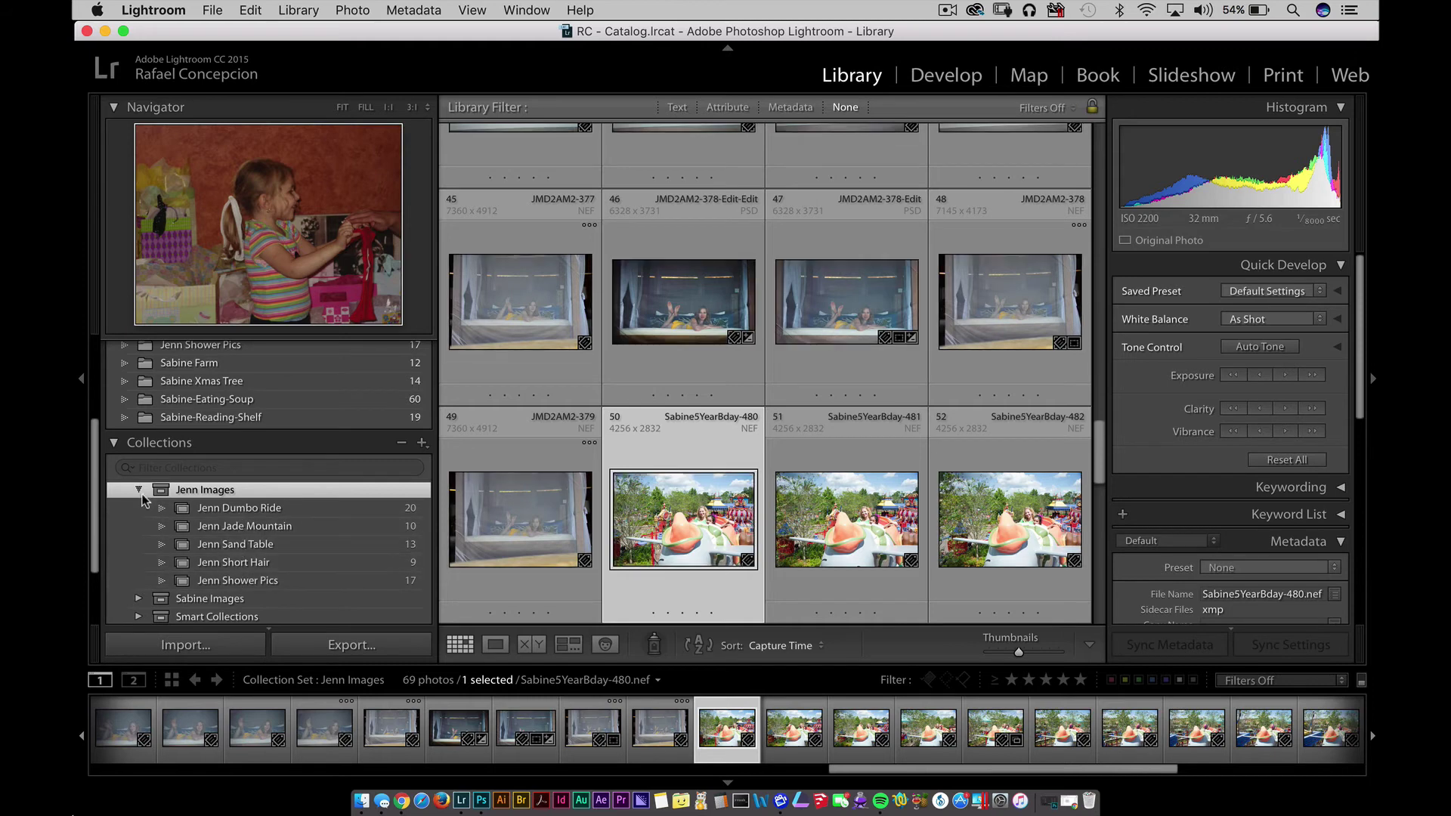
pyautogui.click(139, 490)
# Toggle the Sabine Images set to show or hide its collections.
pyautogui.click(139, 508)
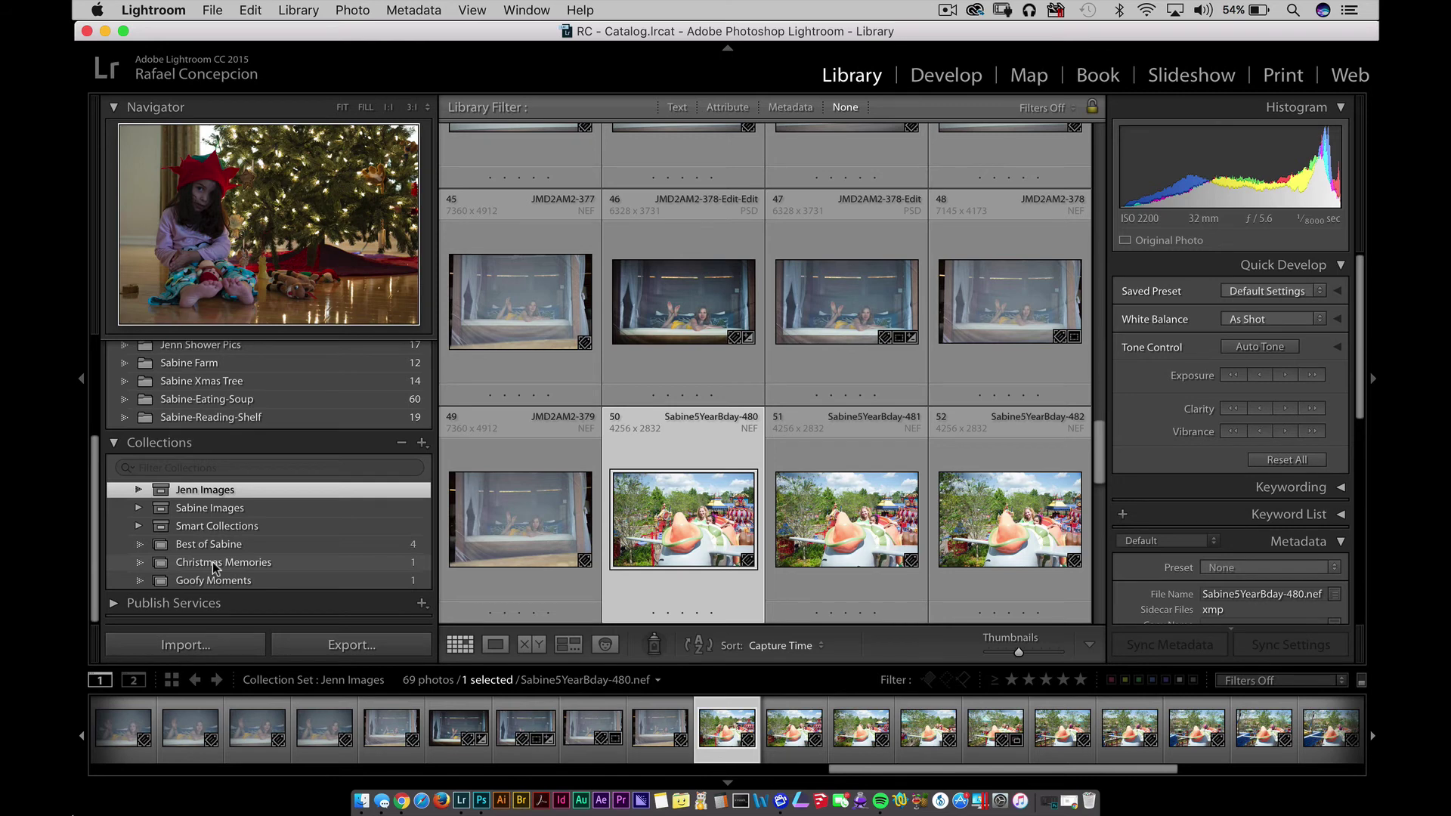
# Create a top-level 'Family Images' collection set and move Jenn Images into it.
pyautogui.click(422, 444)
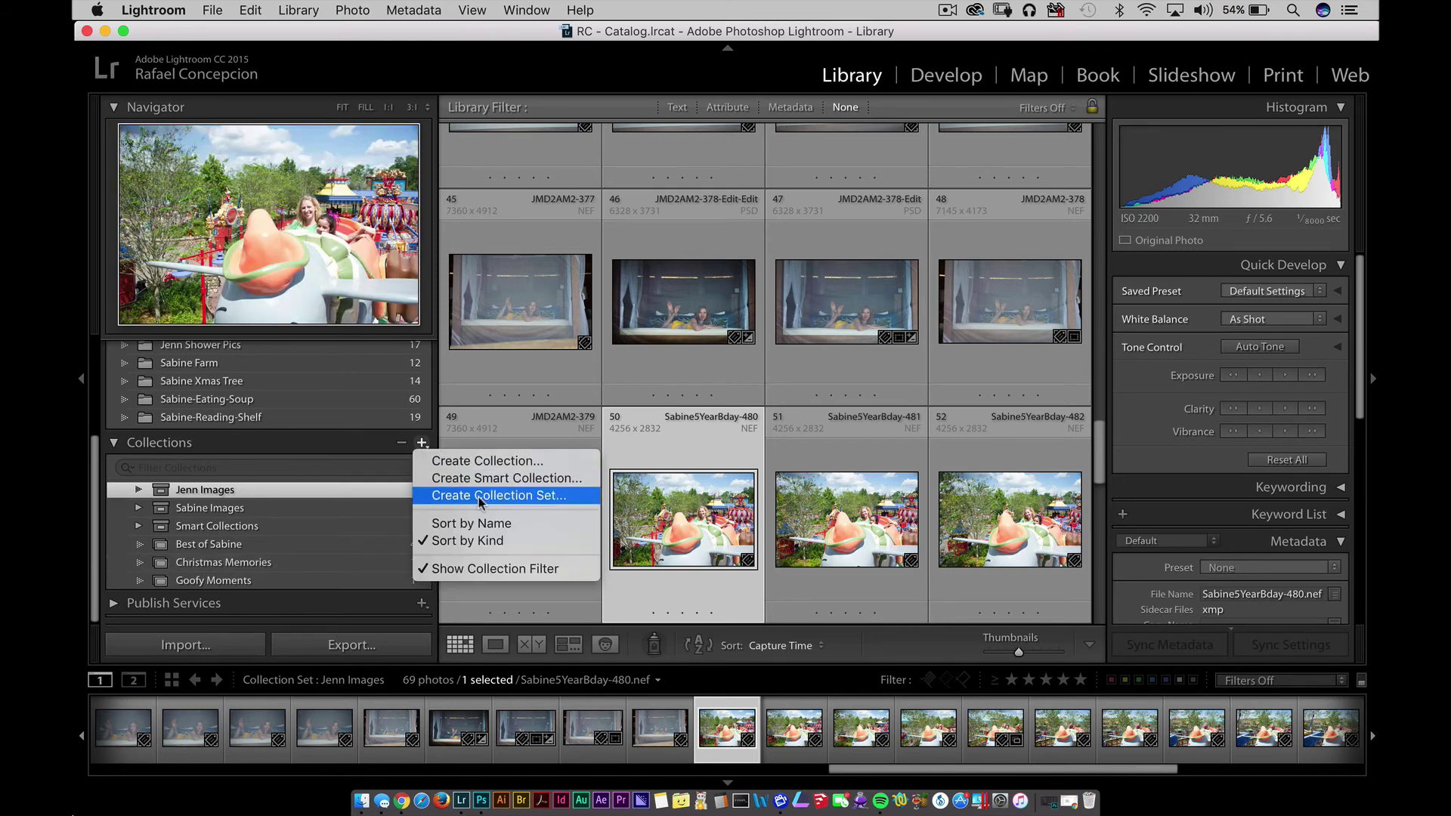
pyautogui.click(479, 497)
pyautogui.write('Family ')
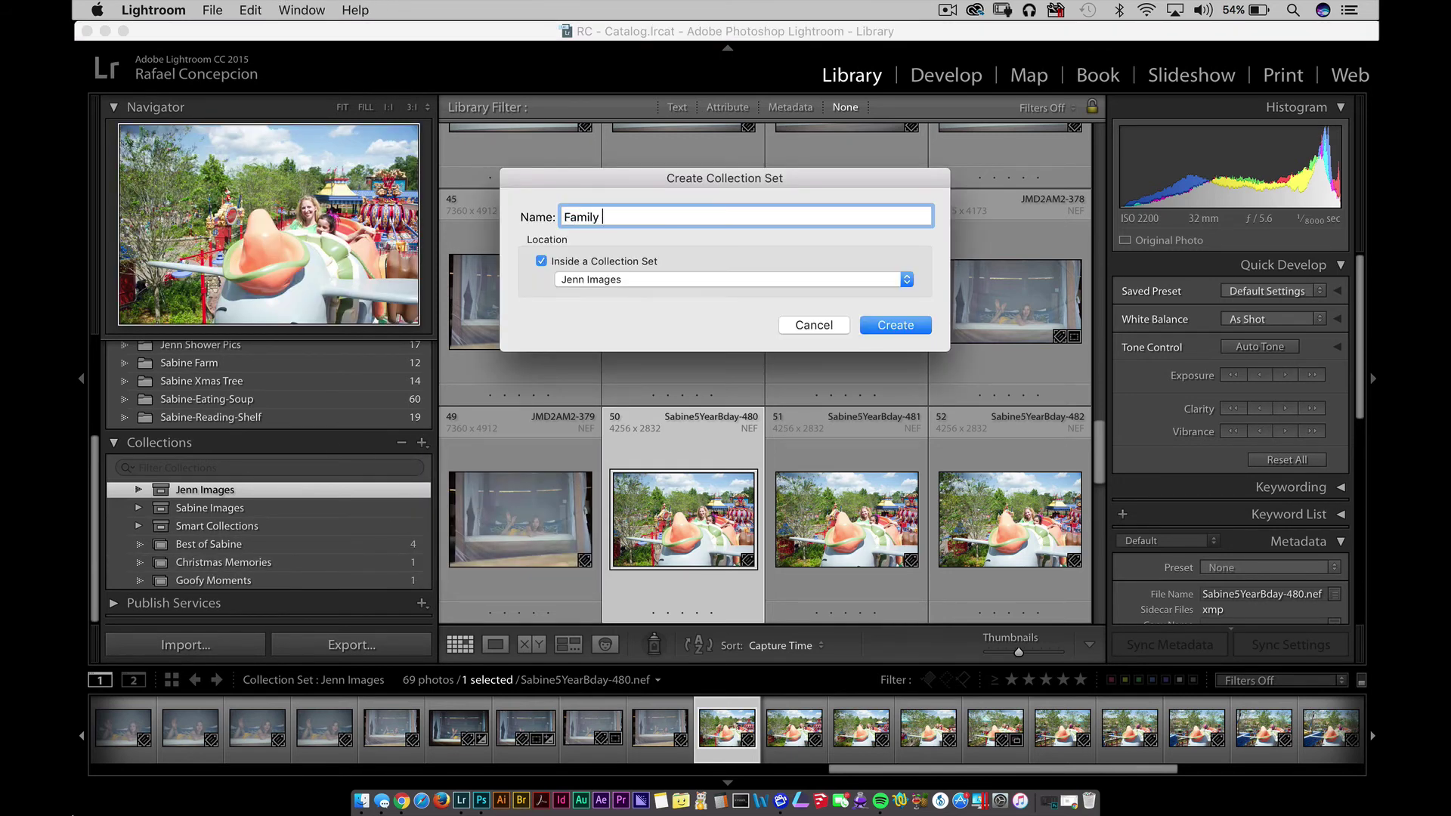
pyautogui.write('Images')
pyautogui.click(541, 262)
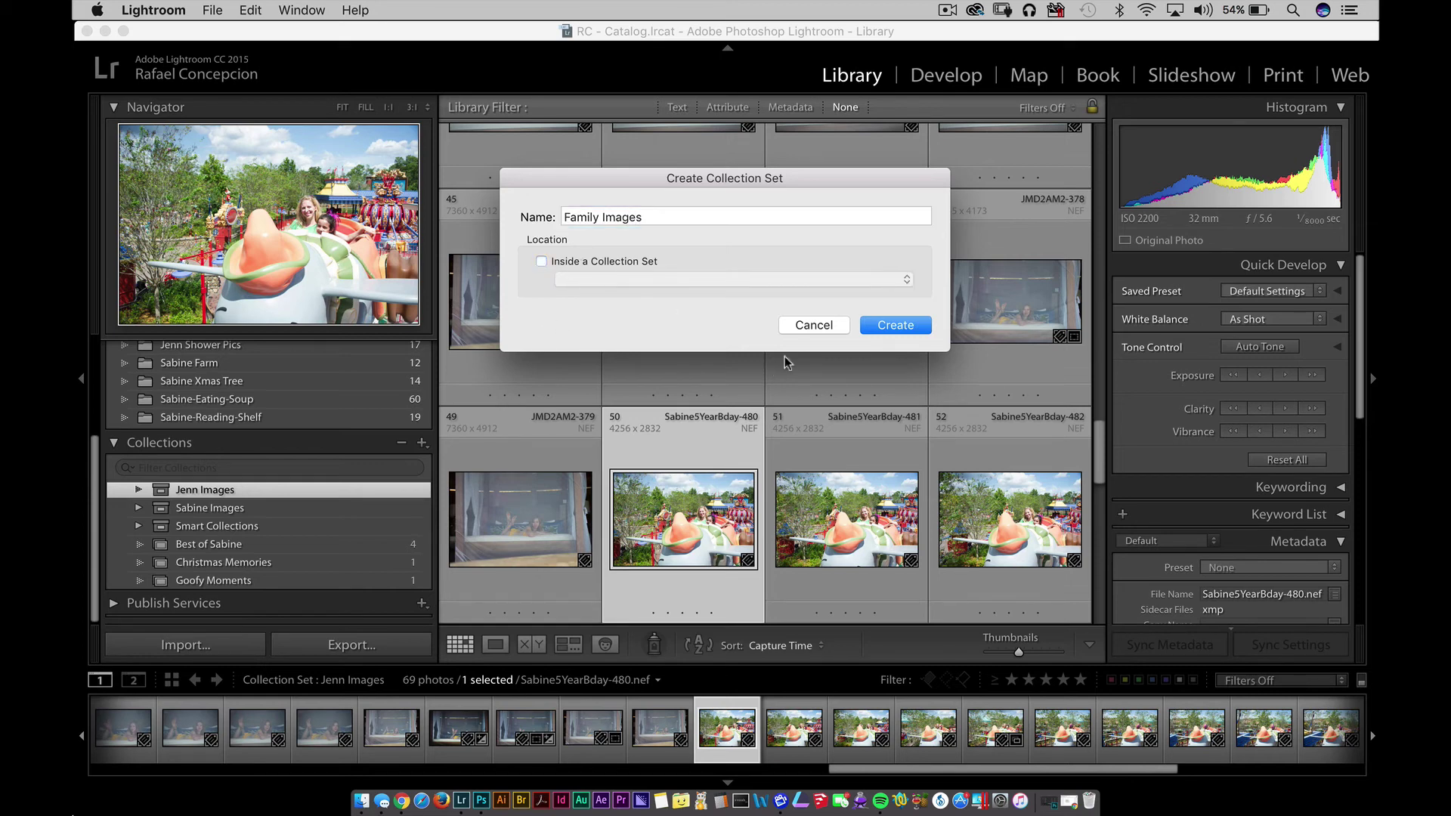
pyautogui.click(896, 331)
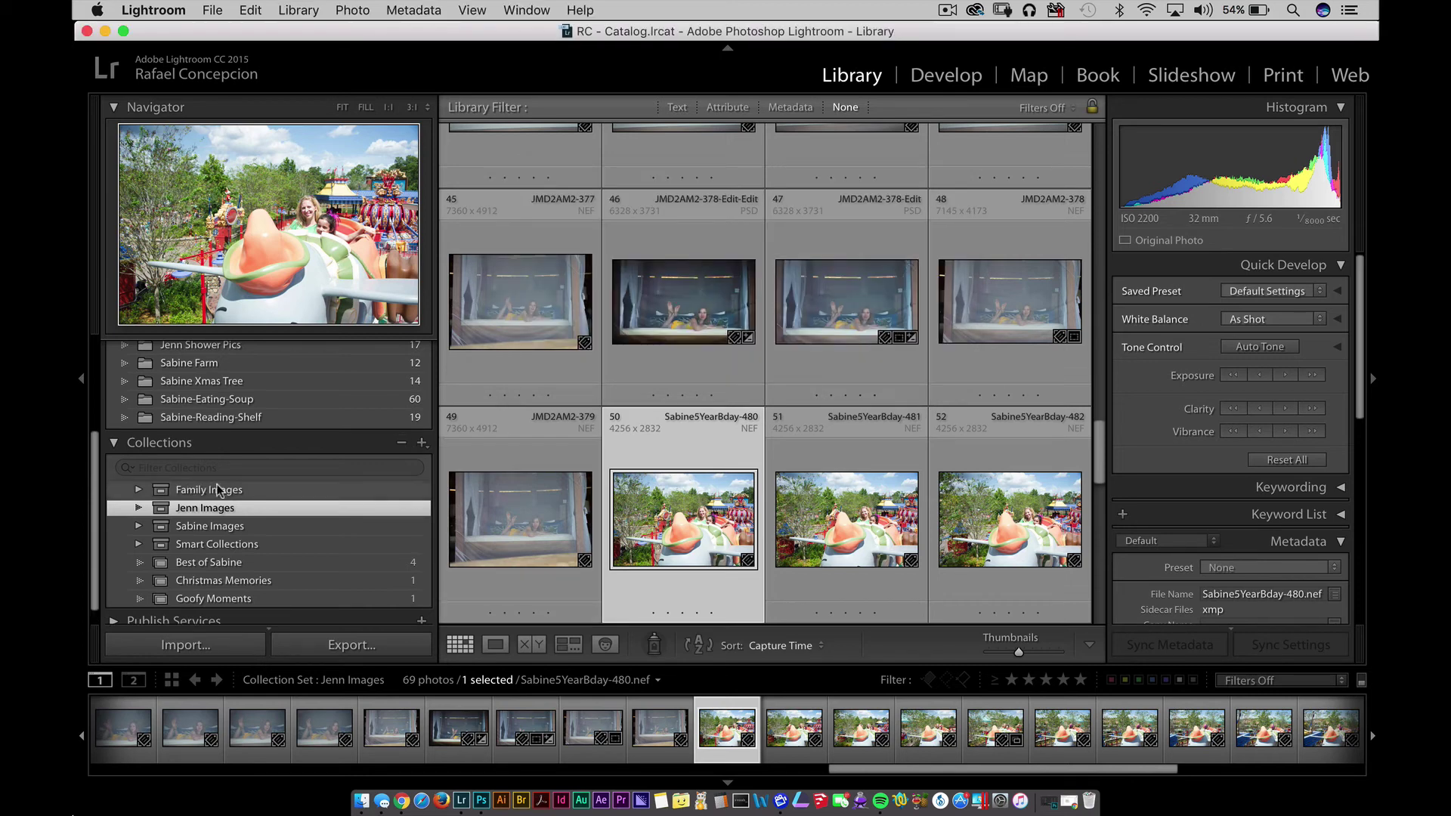
pyautogui.moveTo(155, 508); pyautogui.dragTo(212, 493)
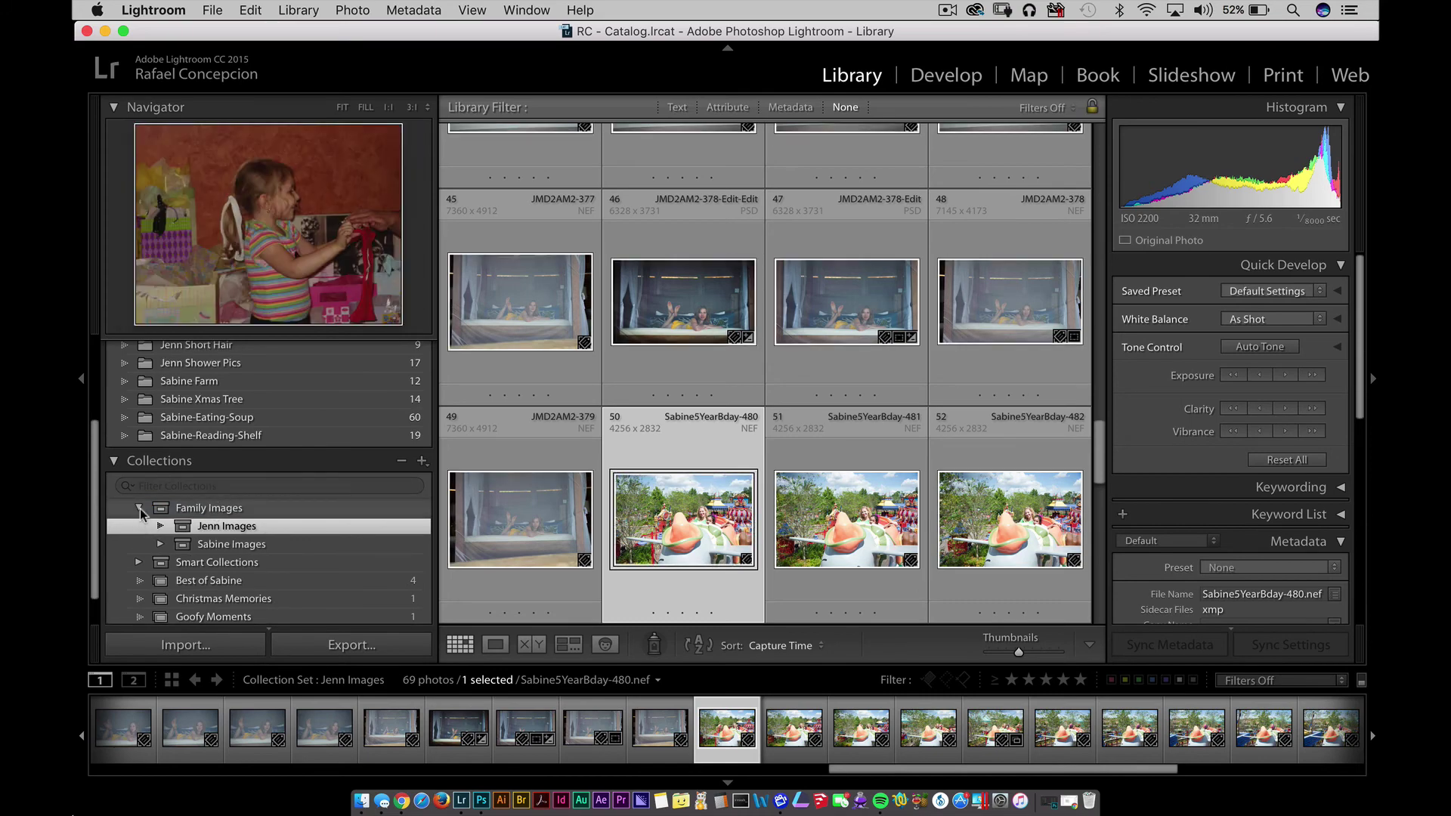
# Review Family Images and Sabine Images photos, with file names and dimensions on thumbnails.
pyautogui.click(216, 509)
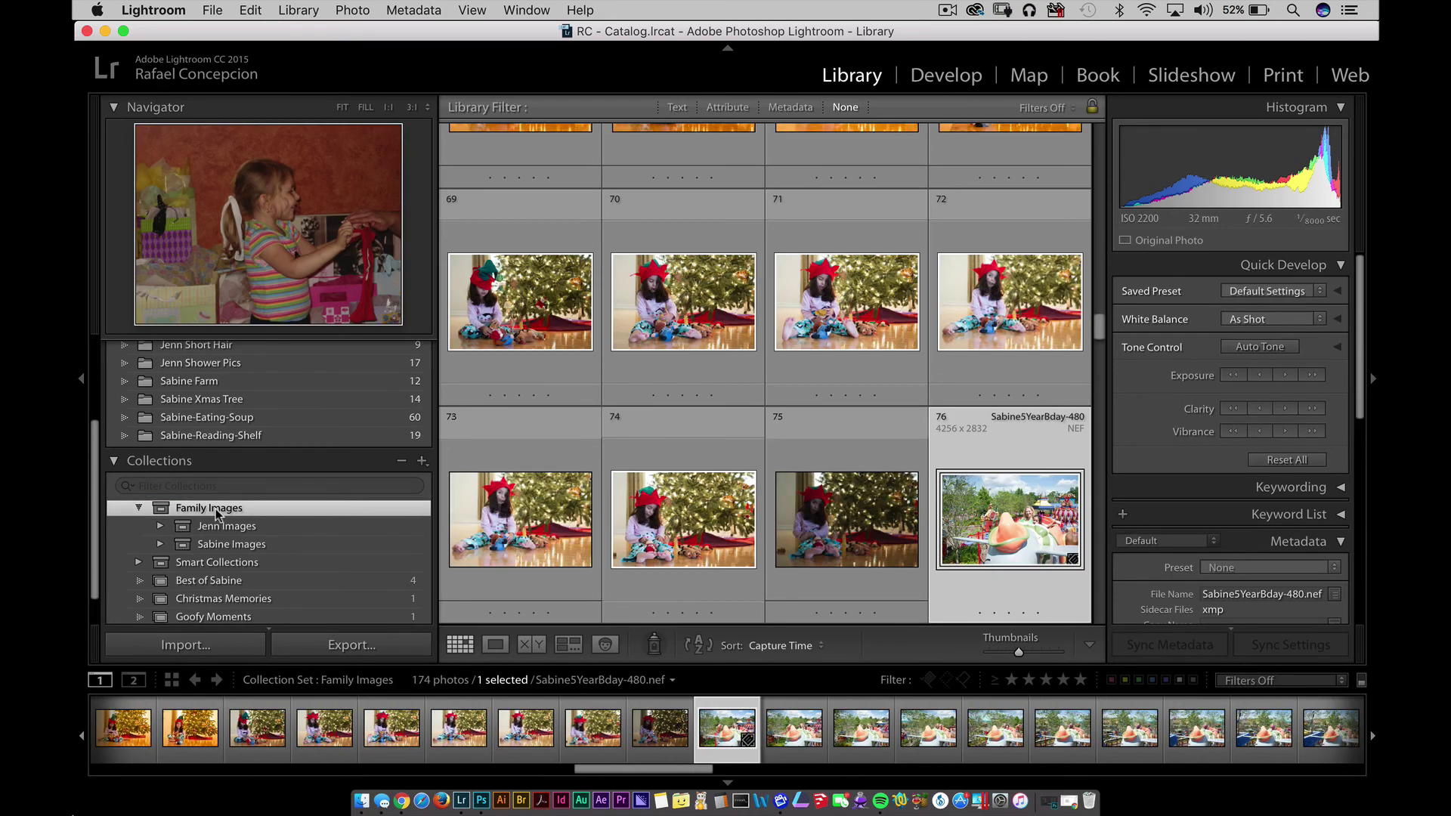
pyautogui.click(794, 428)
pyautogui.scroll(10, 831, 340)
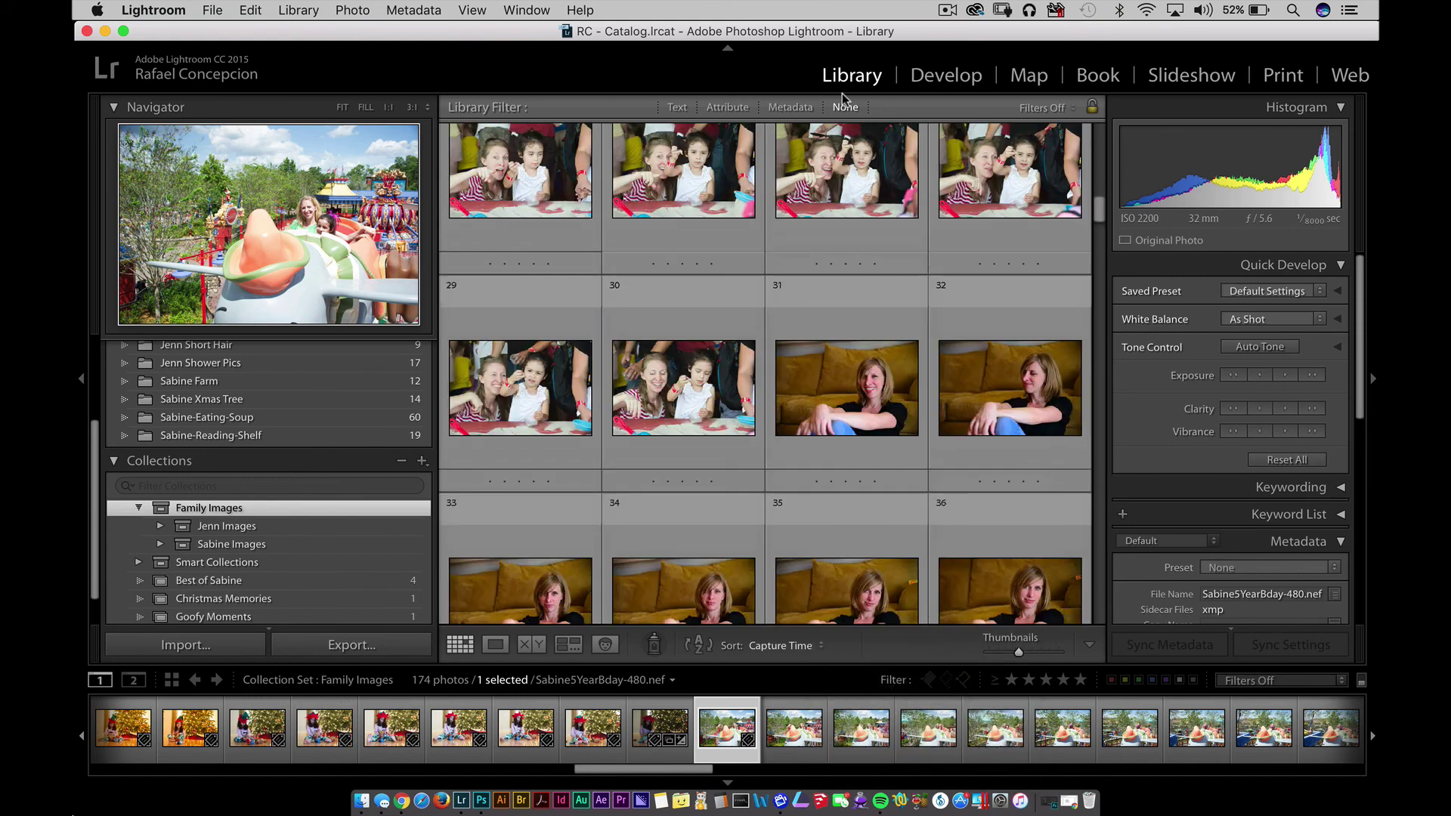
pyautogui.scroll(-3, 839, 197)
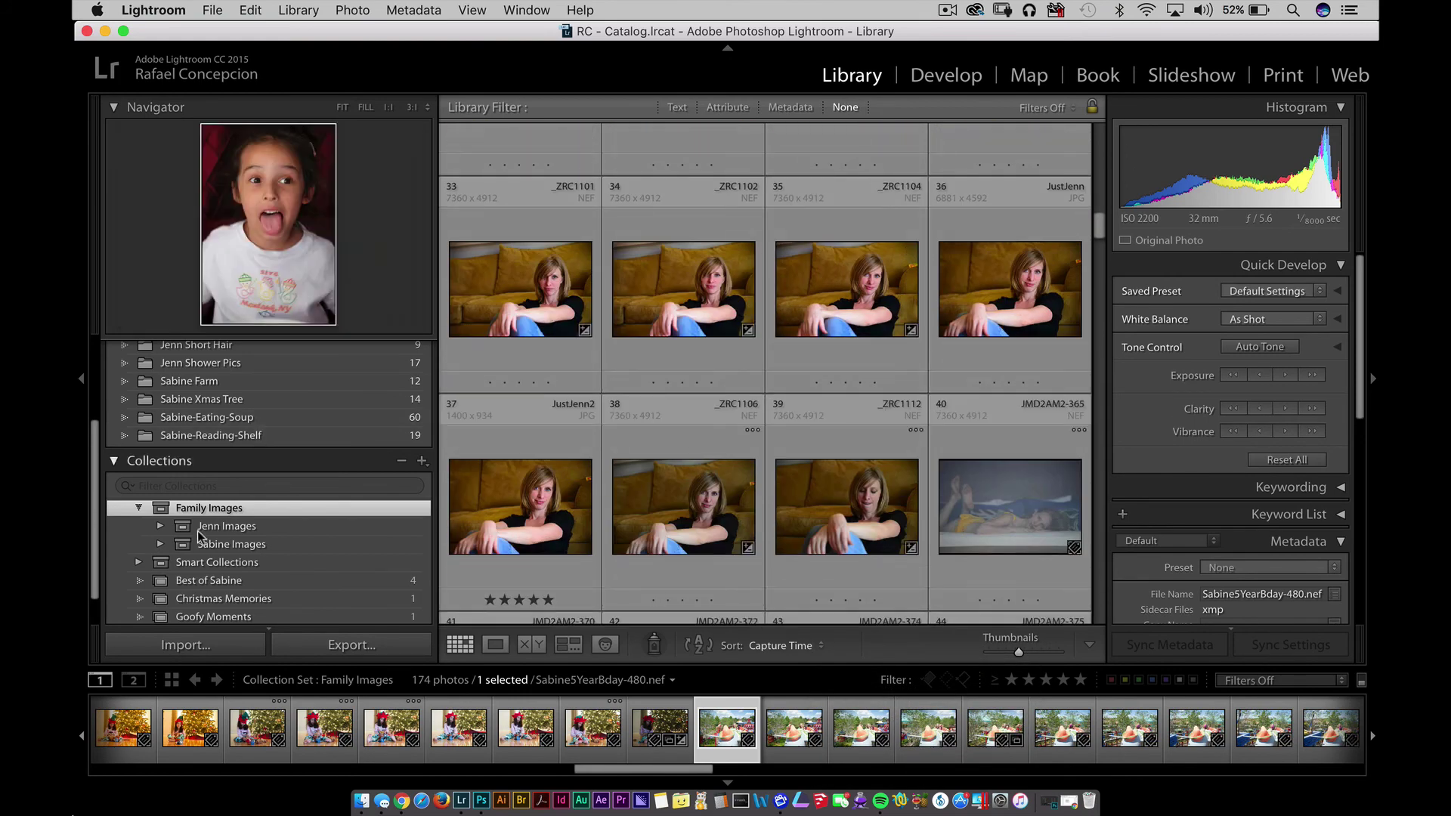
pyautogui.click(232, 545)
pyautogui.scroll(-10, 751, 253)
pyautogui.scroll(-10, 751, 252)
pyautogui.press('j')
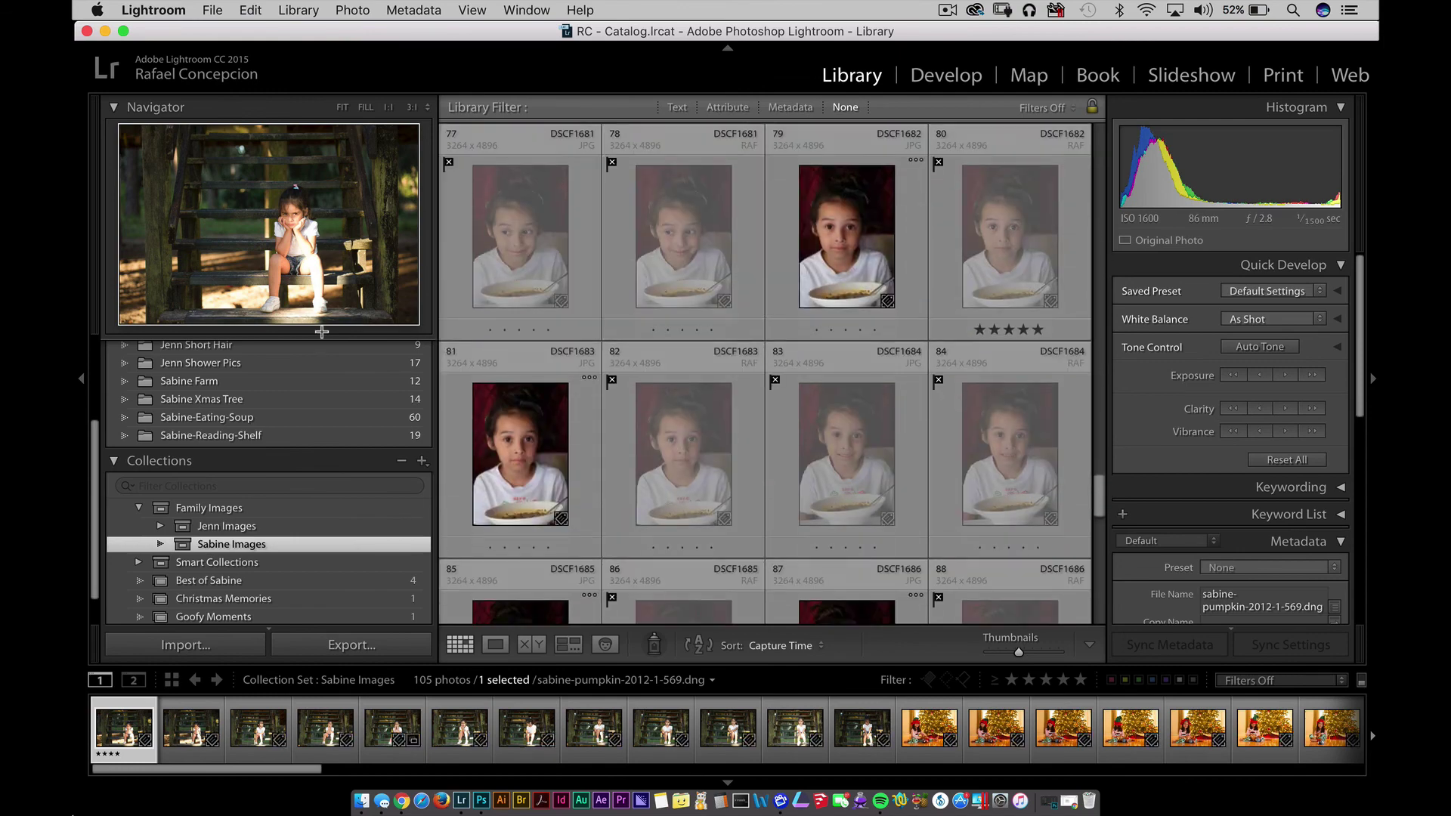
# Check the Sabine Xmas Tree collection, then collapse the Family Images set.
pyautogui.click(160, 544)
pyautogui.scroll(-2, 333, 559)
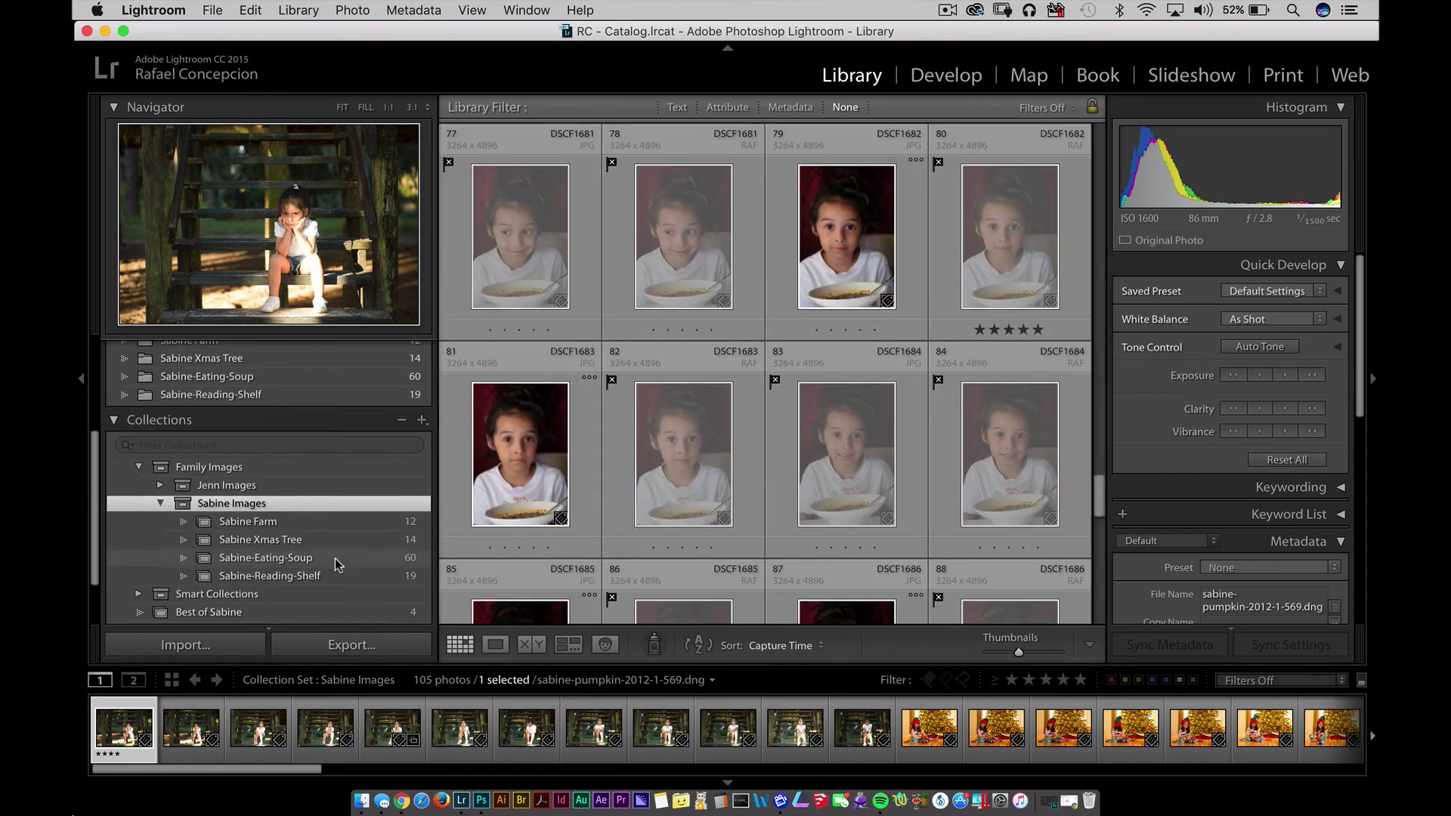
pyautogui.click(334, 507)
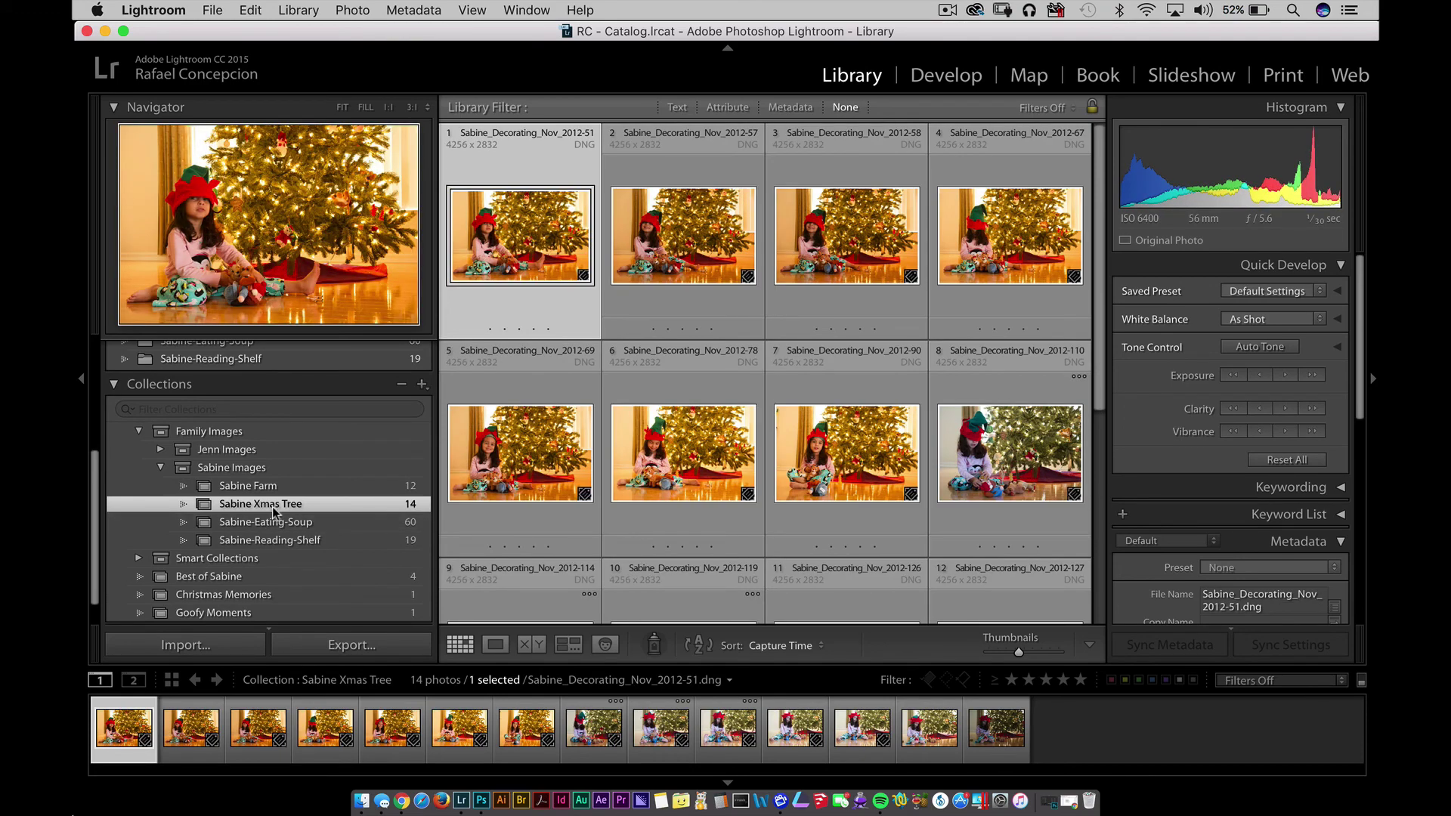
pyautogui.scroll(3, 160, 516)
pyautogui.click(139, 545)
pyautogui.click(138, 544)
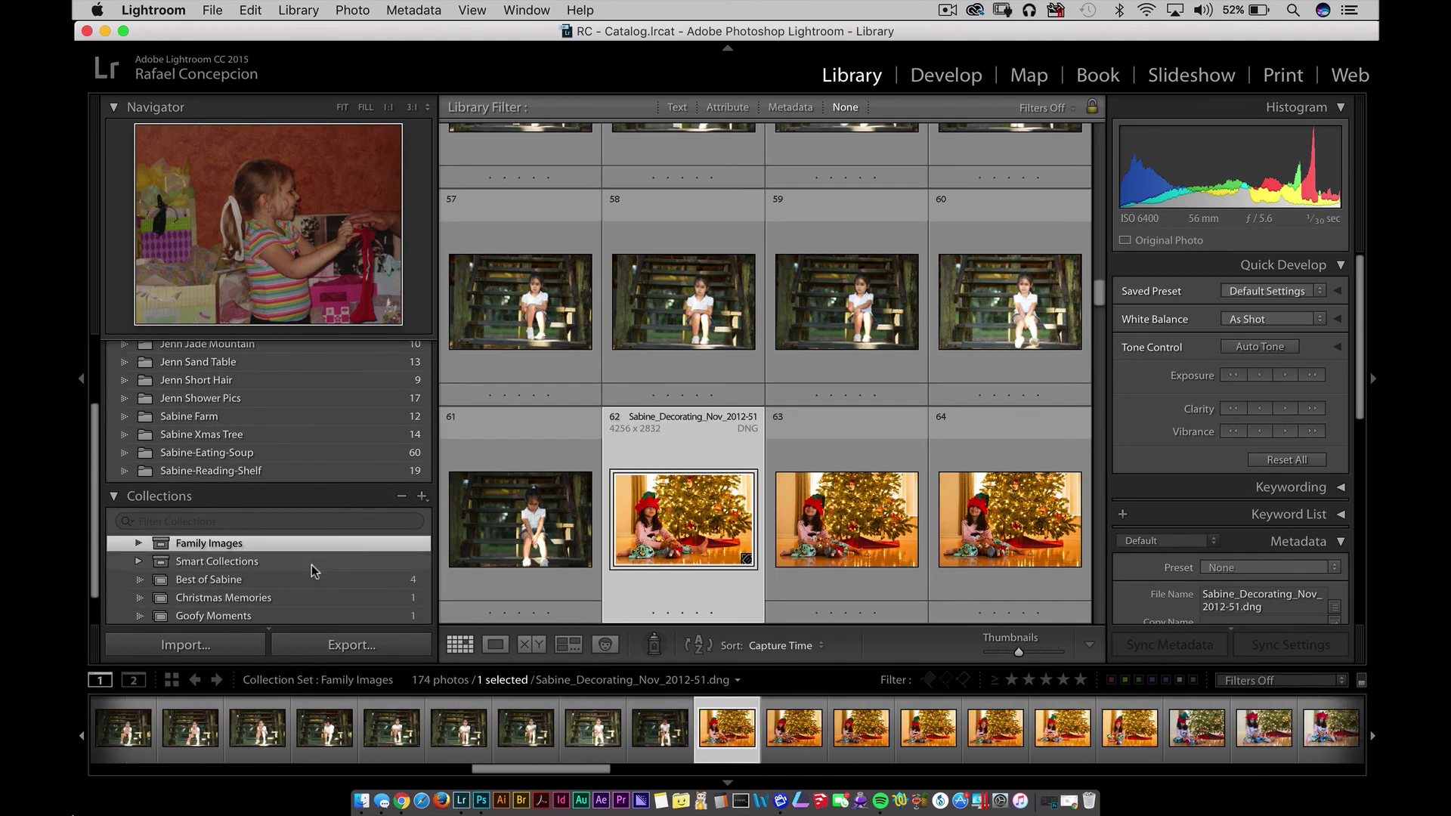